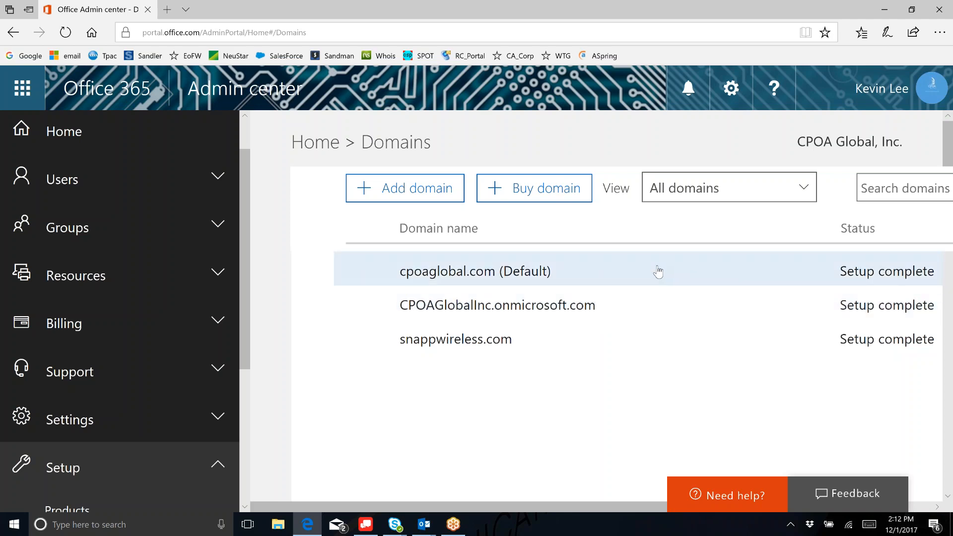
# - Open the cpoaglobal.com domain panel and review its custom records: one A and two CNAME
pyautogui.click(658, 272)
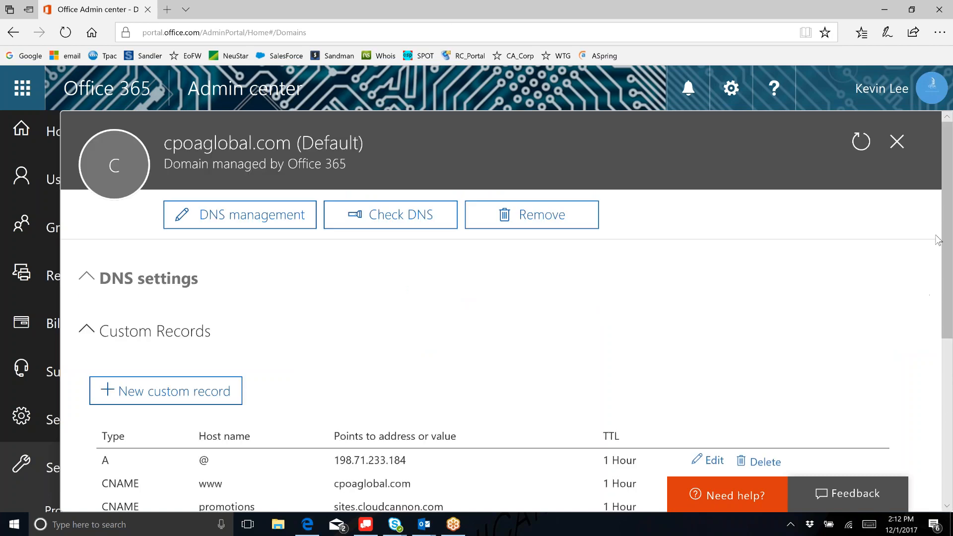
pyautogui.scroll(-2, 949, 218)
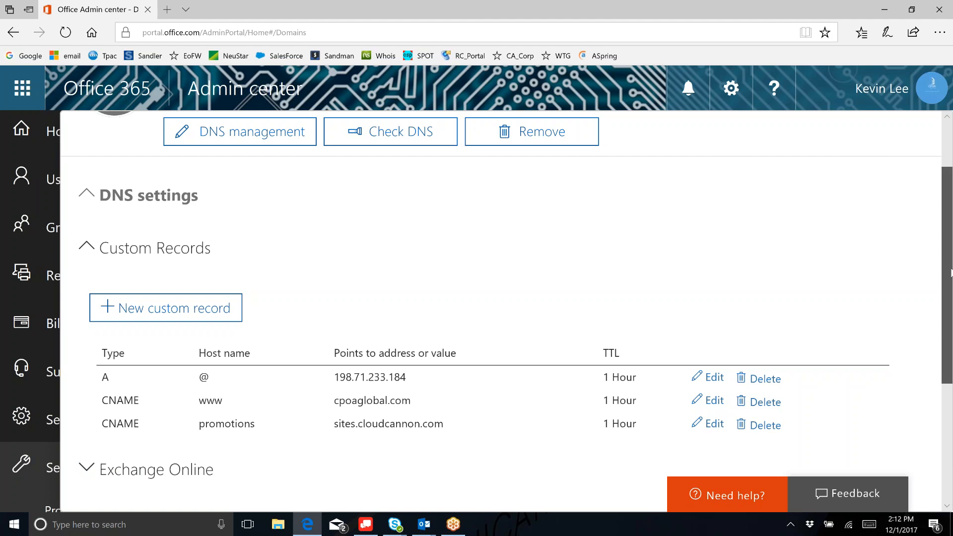
pyautogui.moveTo(950, 272); pyautogui.dragTo(950, 276)
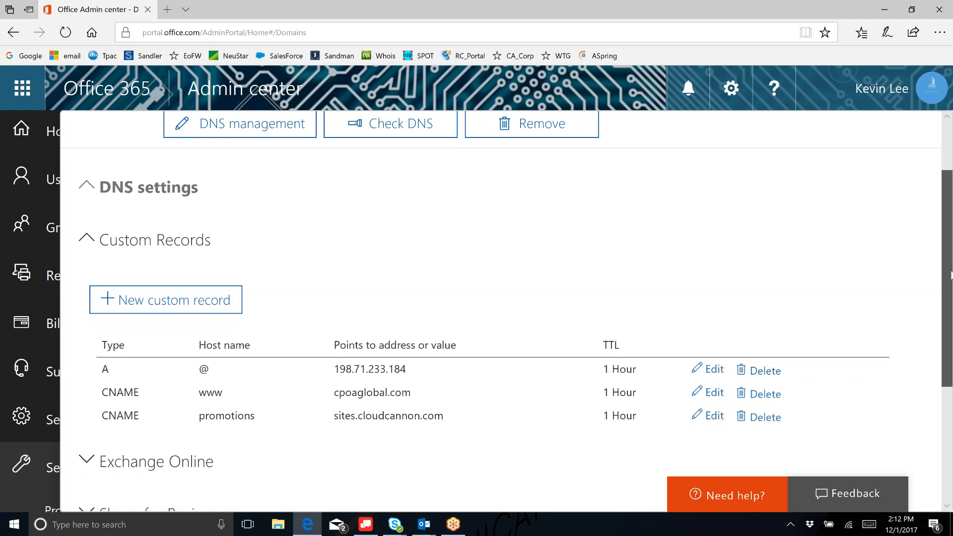
pyautogui.moveTo(950, 275); pyautogui.dragTo(950, 310)
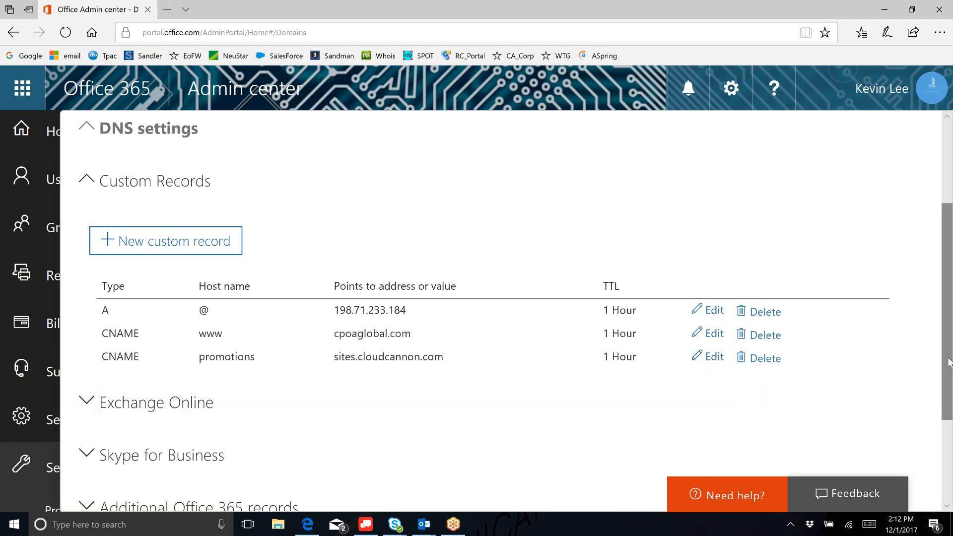
pyautogui.scroll(-2, 949, 370)
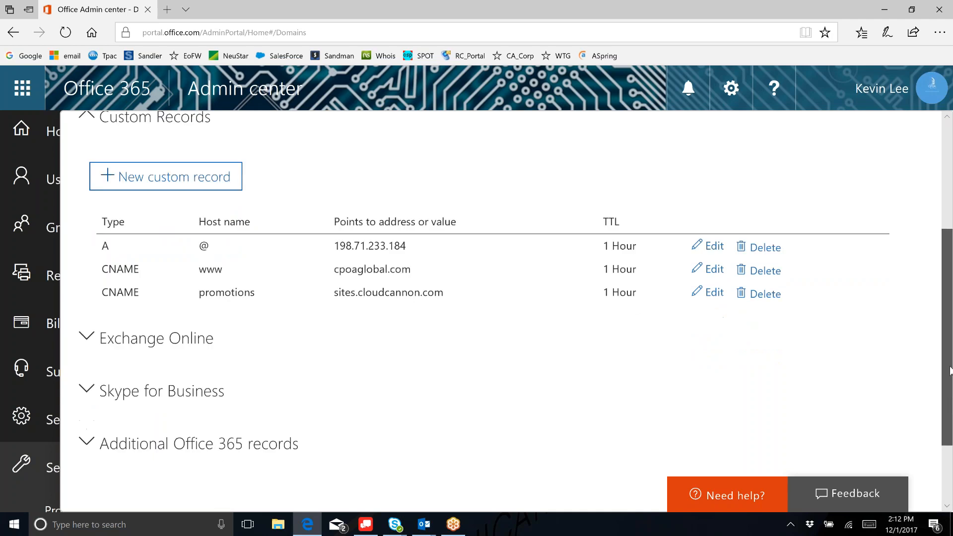
pyautogui.moveTo(949, 370); pyautogui.dragTo(948, 292)
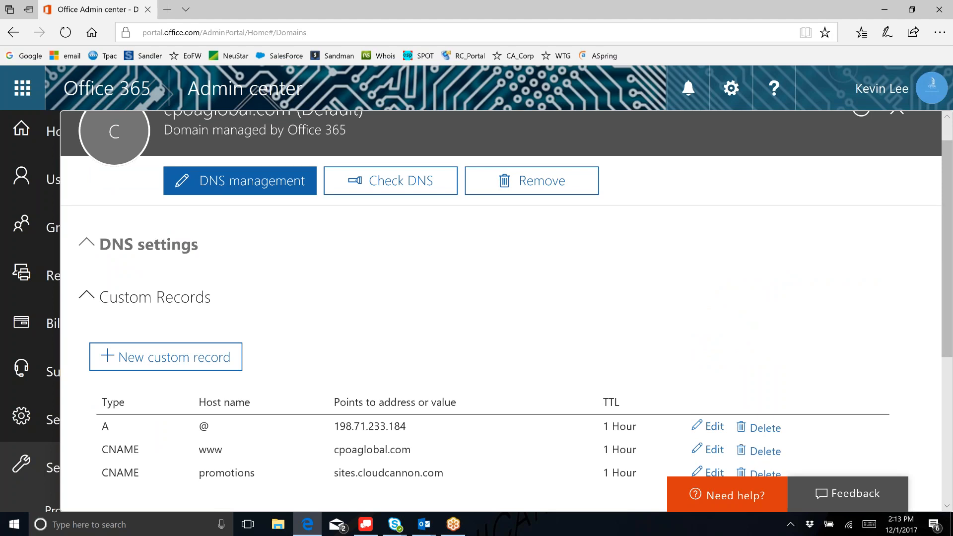
# - Open the cpoaglobal.com DNS setup wizard, review the online services page, and return to Verify domain
pyautogui.click(240, 181)
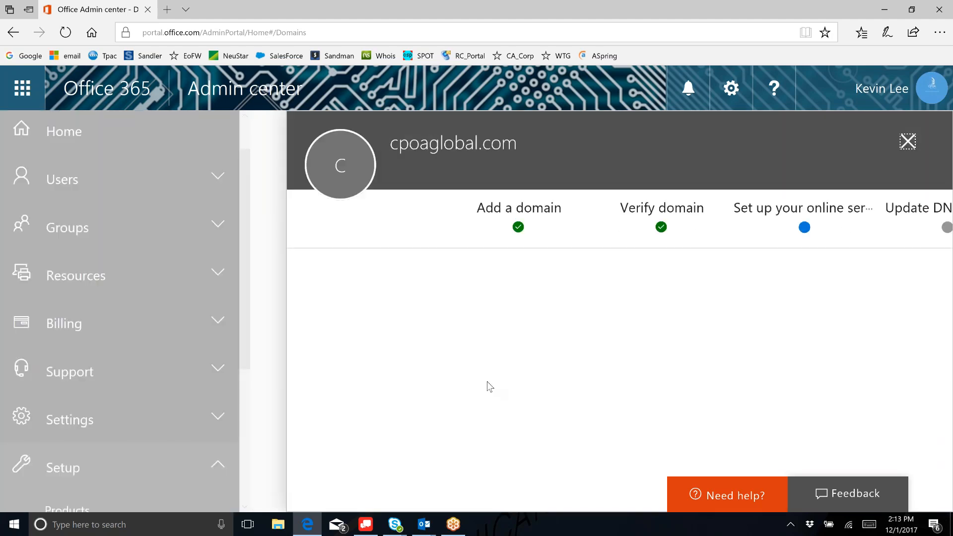
pyautogui.moveTo(946, 329); pyautogui.dragTo(946, 431)
pyautogui.click(885, 8)
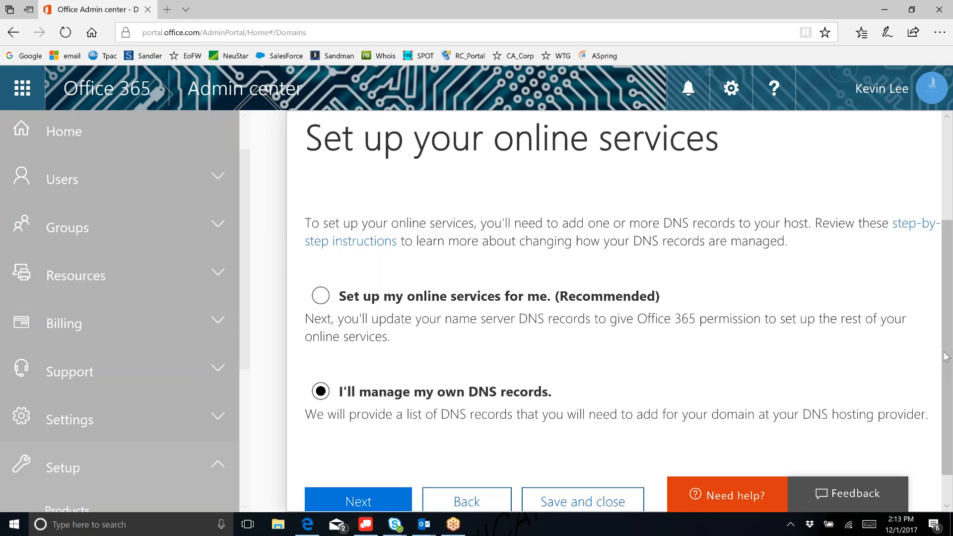
pyautogui.moveTo(947, 351); pyautogui.dragTo(947, 361)
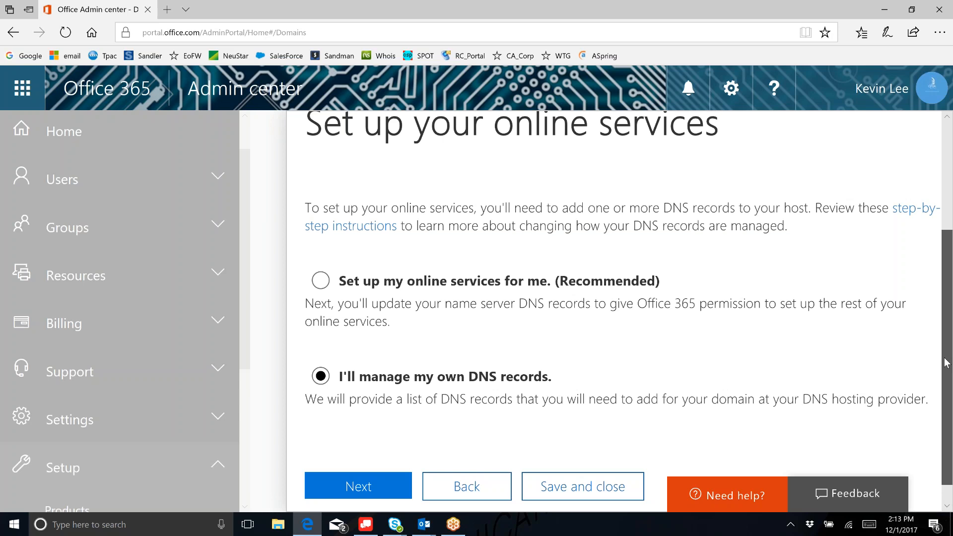
pyautogui.moveTo(944, 358); pyautogui.dragTo(944, 359)
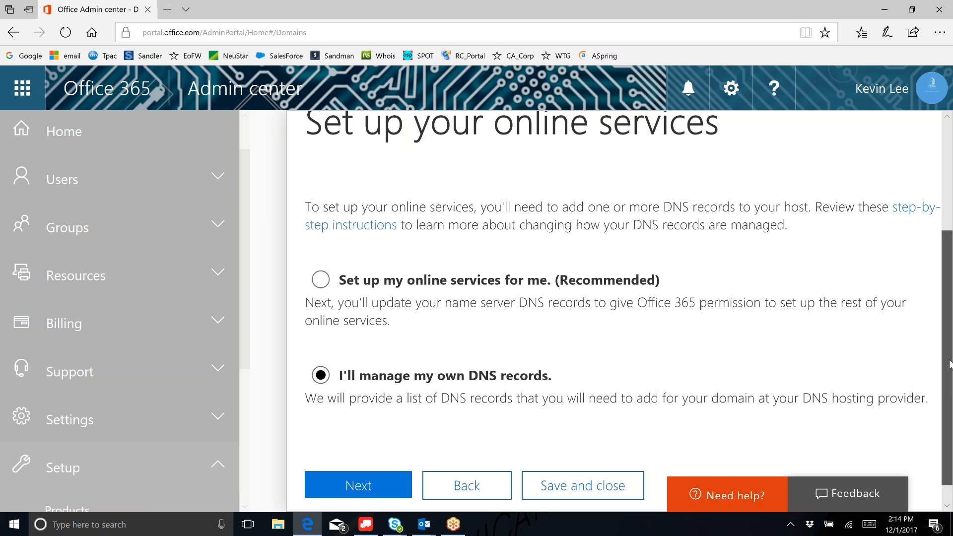
pyautogui.scroll(1, 949, 360)
pyautogui.scroll(1, 949, 355)
pyautogui.moveTo(949, 354)
pyautogui.mouseDown()
pyautogui.moveTo(949, 302)
pyautogui.moveTo(949, 368)
pyautogui.mouseUp()
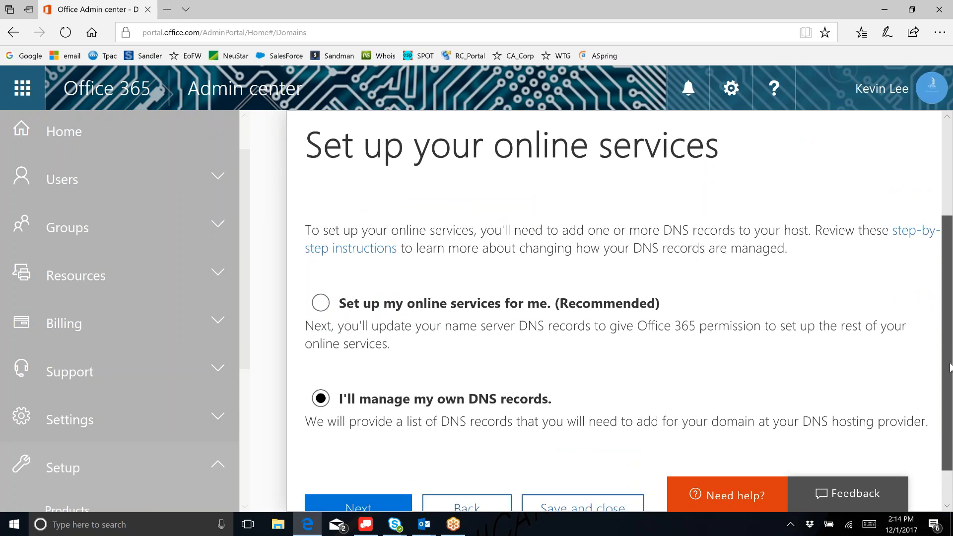
pyautogui.moveTo(949, 367); pyautogui.dragTo(950, 384)
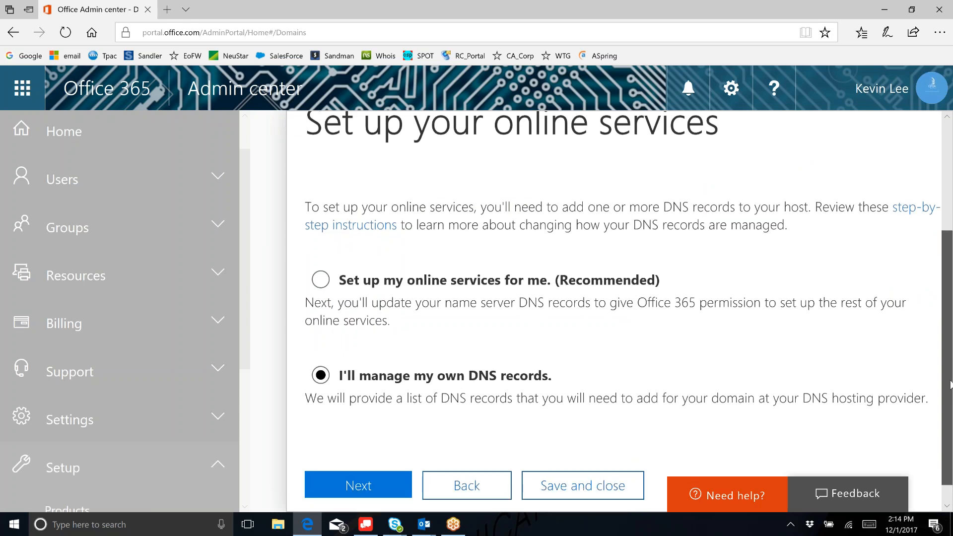
pyautogui.moveTo(949, 383); pyautogui.dragTo(950, 386)
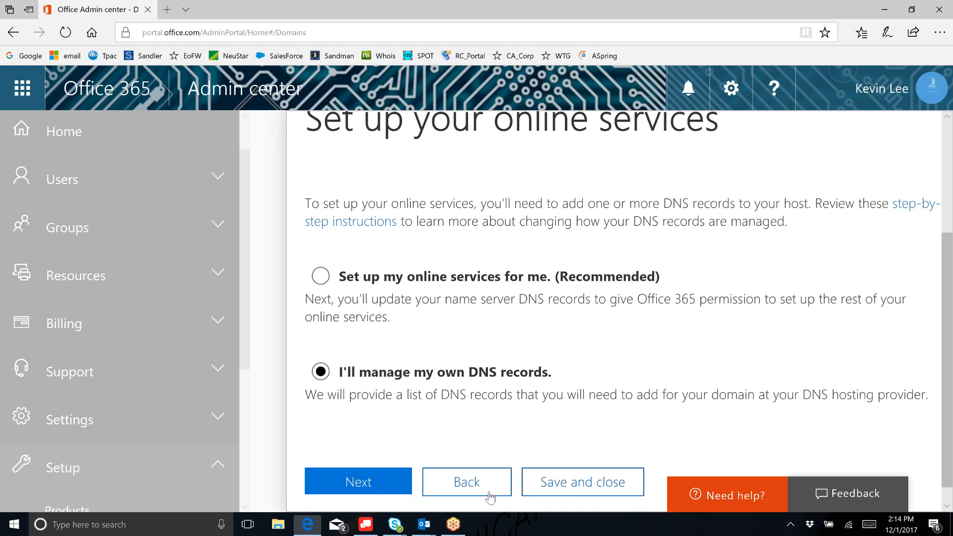
pyautogui.click(490, 496)
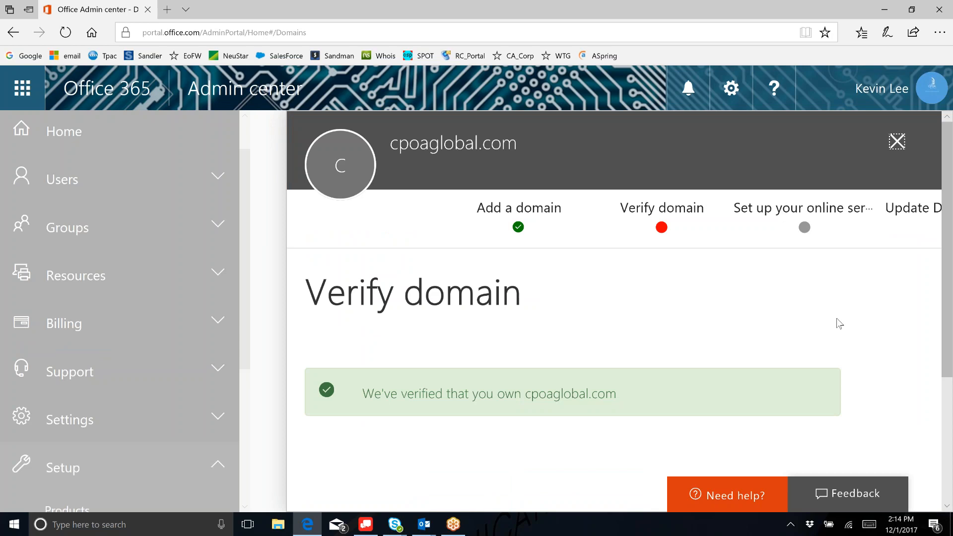
# - Scroll the Verify domain step to read the cpoaglobal.com ownership-verified banner
pyautogui.scroll(-1, 838, 324)
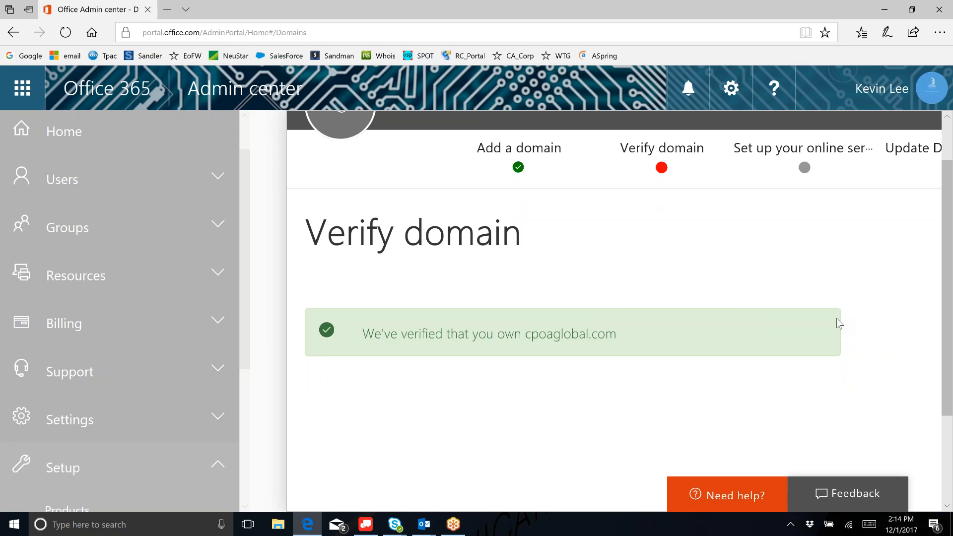
pyautogui.scroll(1, 838, 324)
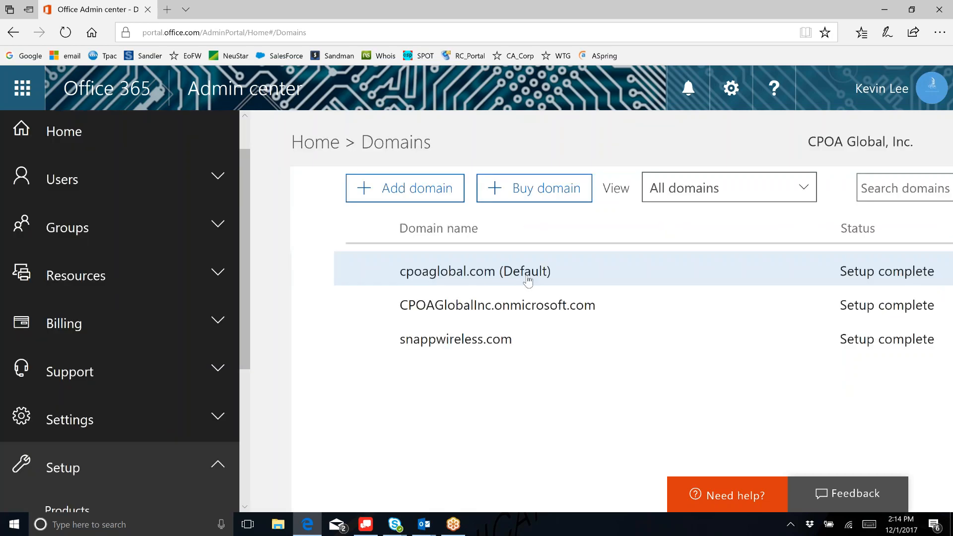
# - Close and reopen the cpoaglobal.com (Default) details panel, with all three domains showing Setup complete
pyautogui.click(528, 282)
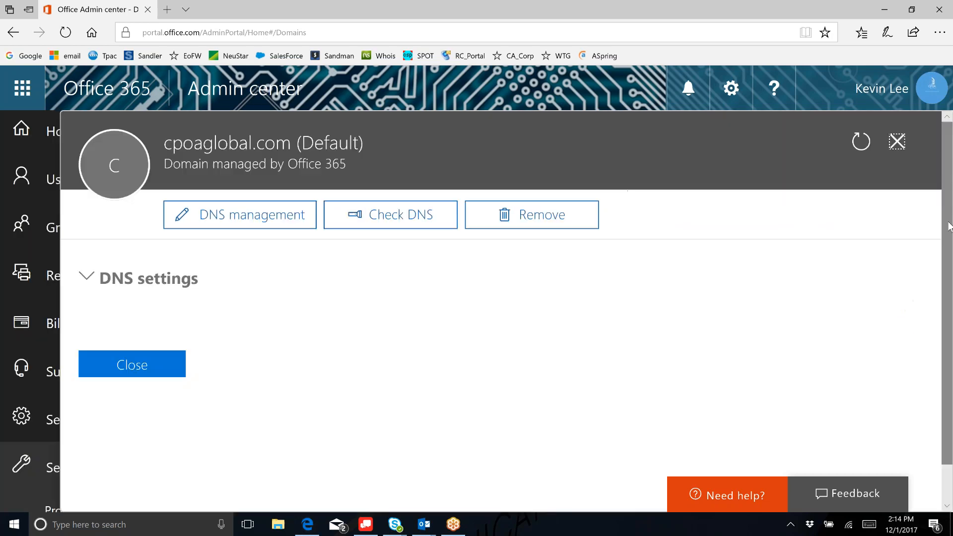
pyautogui.click(154, 325)
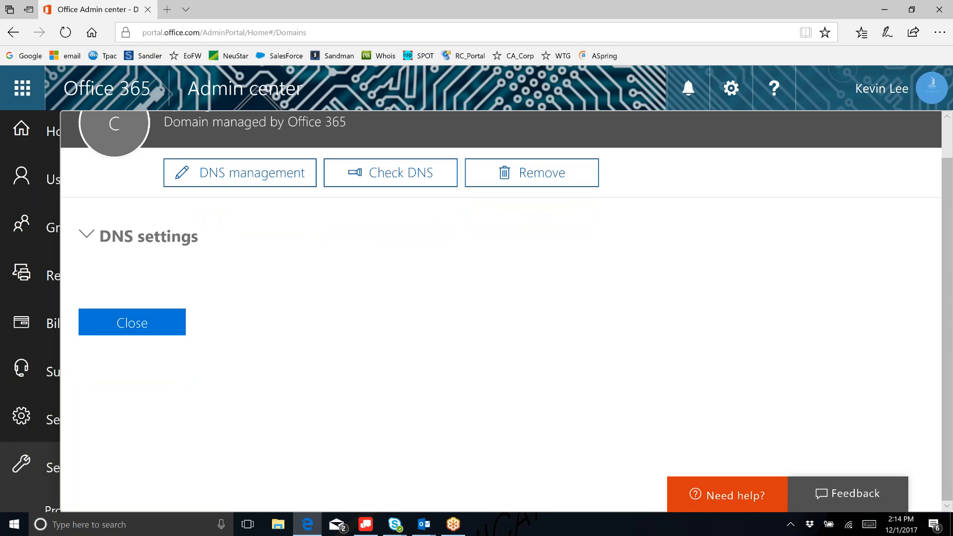
pyautogui.scroll(1, 367, 293)
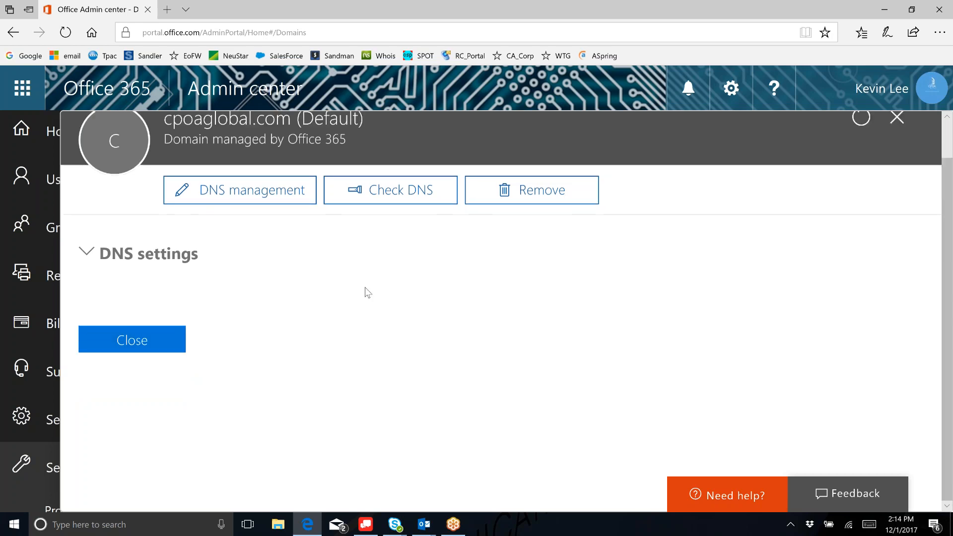
pyautogui.click(153, 327)
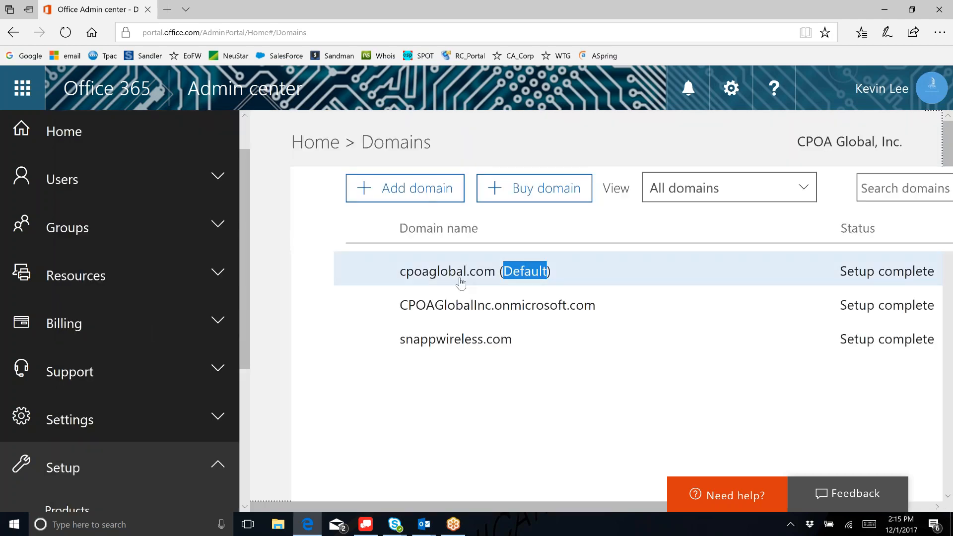
pyautogui.moveTo(507, 510); pyautogui.dragTo(571, 493)
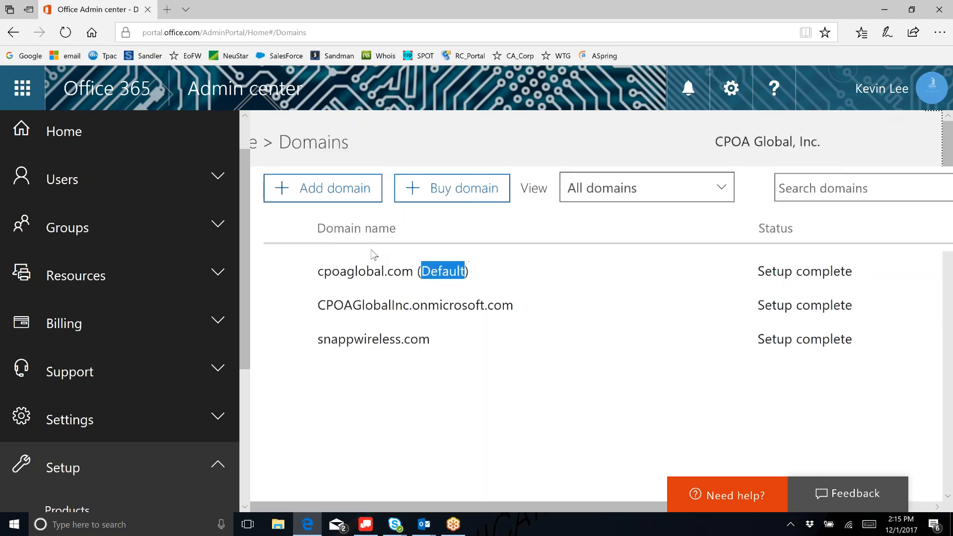
pyautogui.click(372, 280)
pyautogui.scroll(-1, 206, 341)
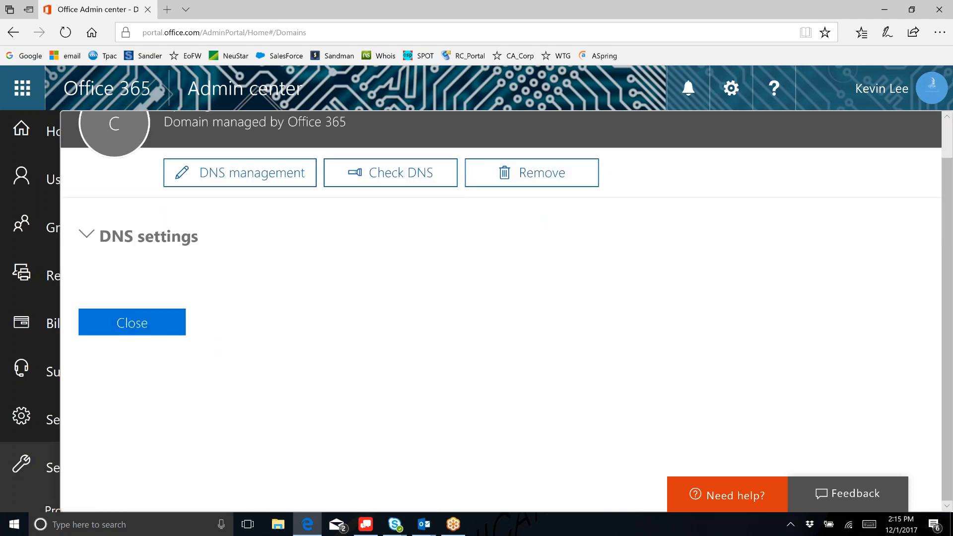
# - Expand cpoaglobal.com's DNS settings and begin a new custom DNS record
pyautogui.click(143, 242)
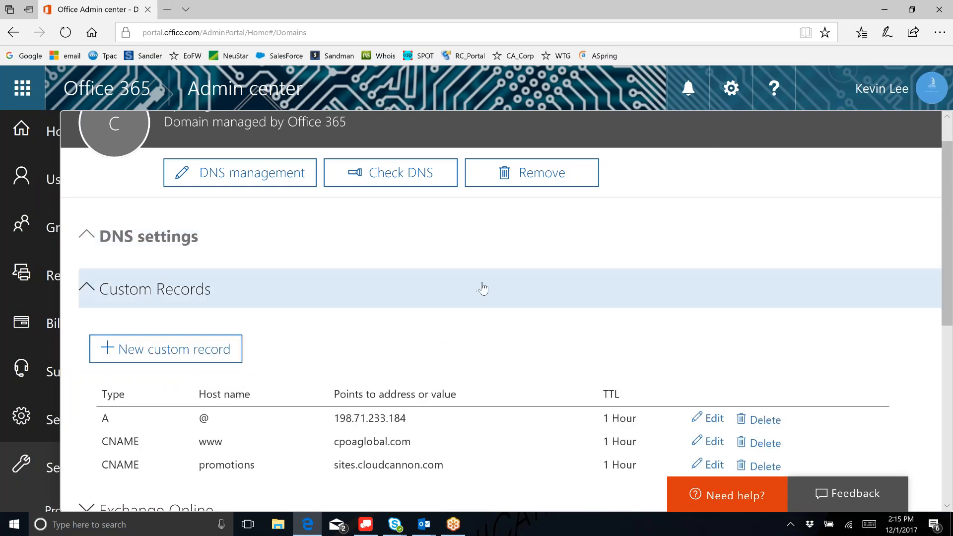
pyautogui.scroll(-1, 482, 289)
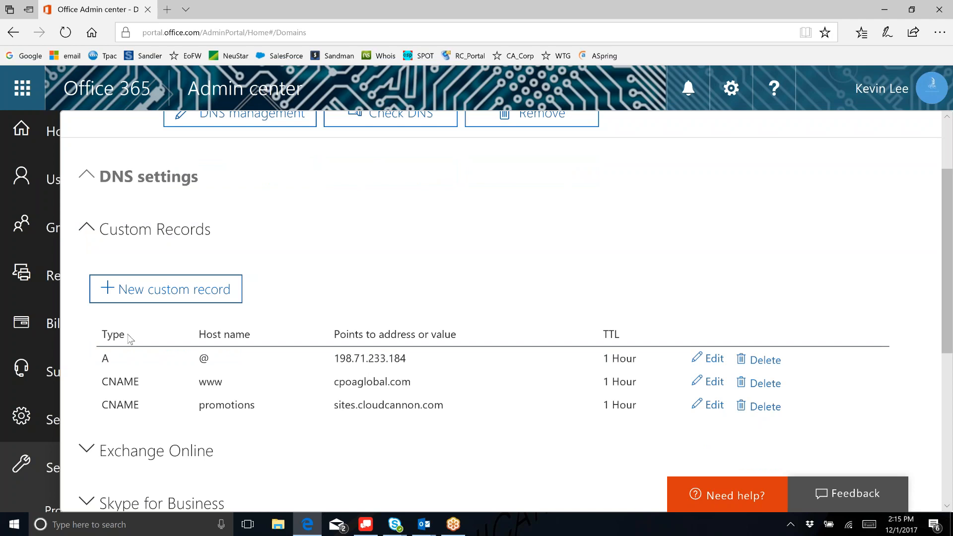
pyautogui.click(143, 295)
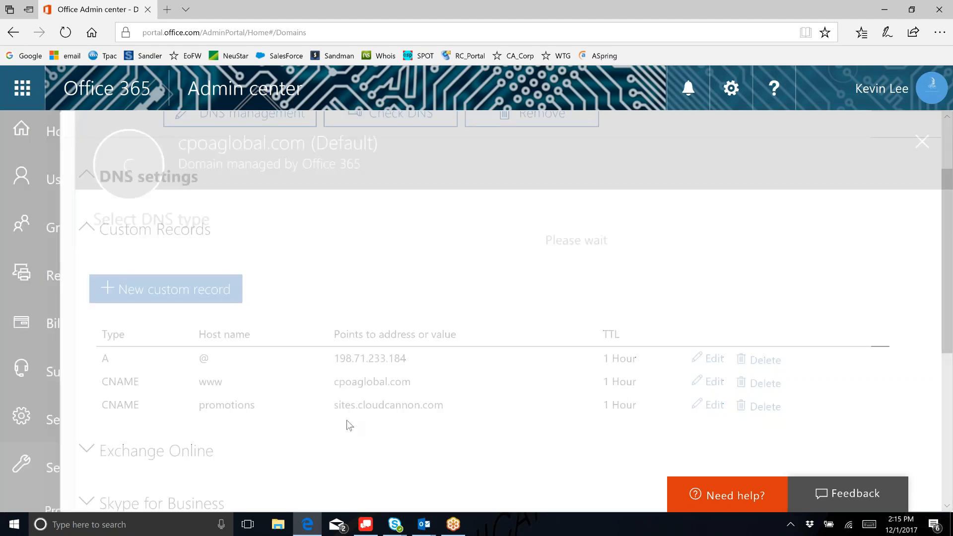
# - Set the TXT record's TTL to 1 Hour and open a new Edge tab
pyautogui.click(469, 423)
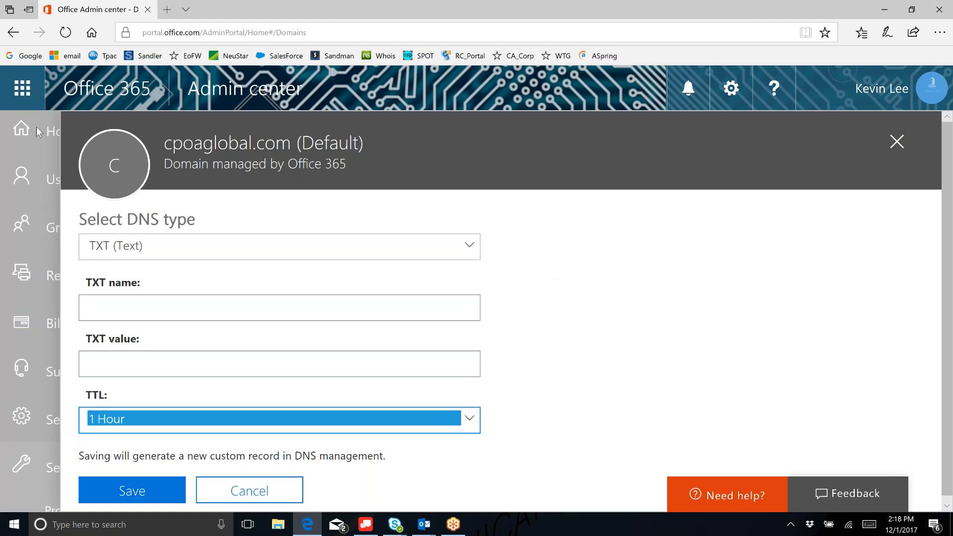
pyautogui.click(169, 9)
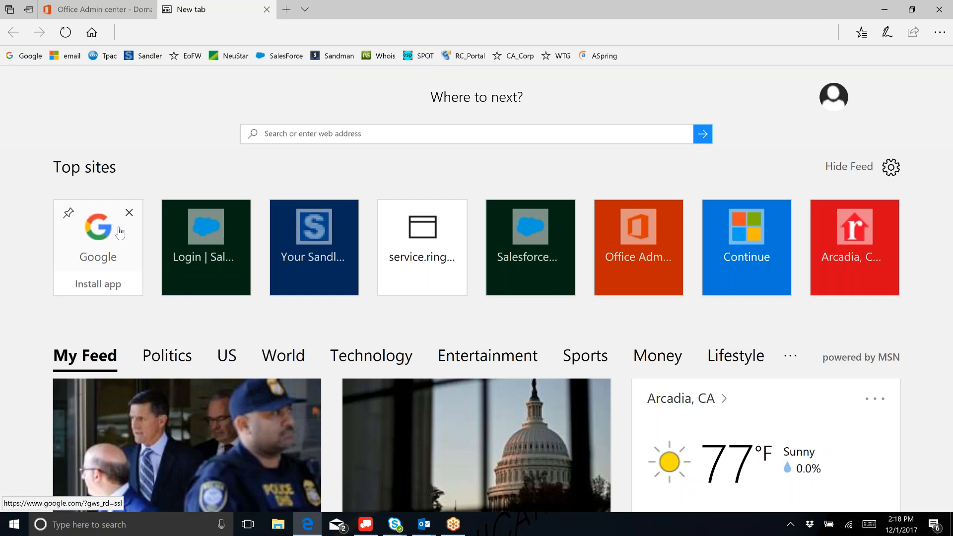
# - Load godaddy.com from the GoDaddy shortcut in the new tab
pyautogui.click(646, 220)
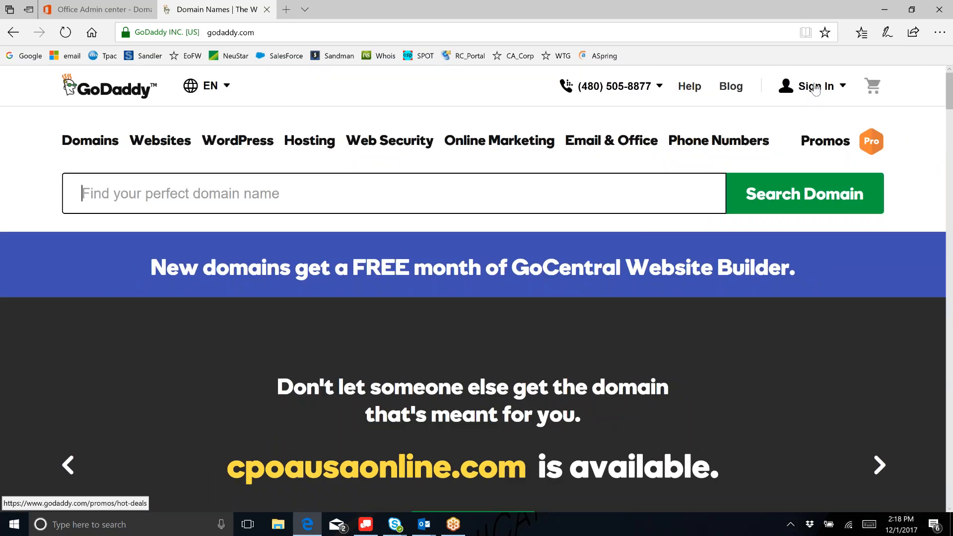
# - Go from the GoDaddy home page to the Registered Users sign-in page
pyautogui.click(796, 98)
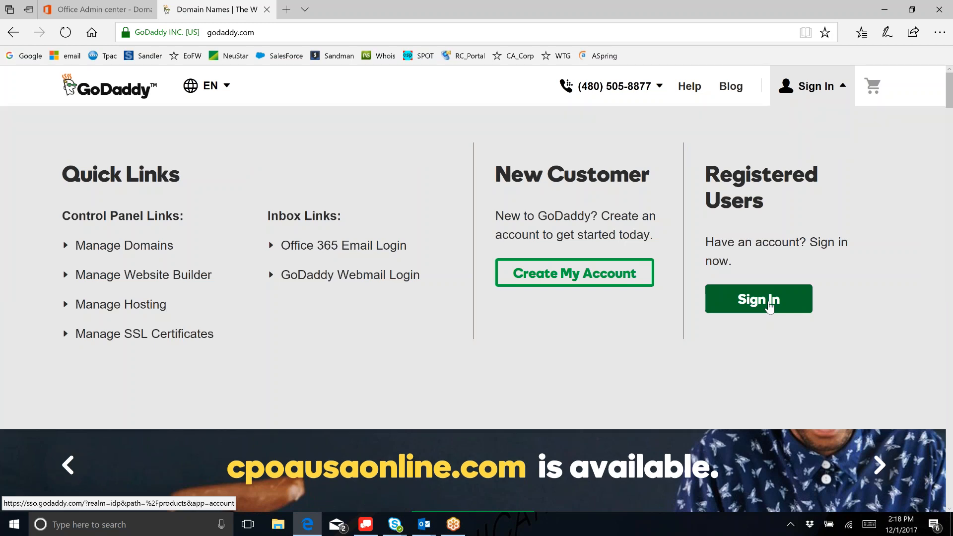
pyautogui.click(770, 306)
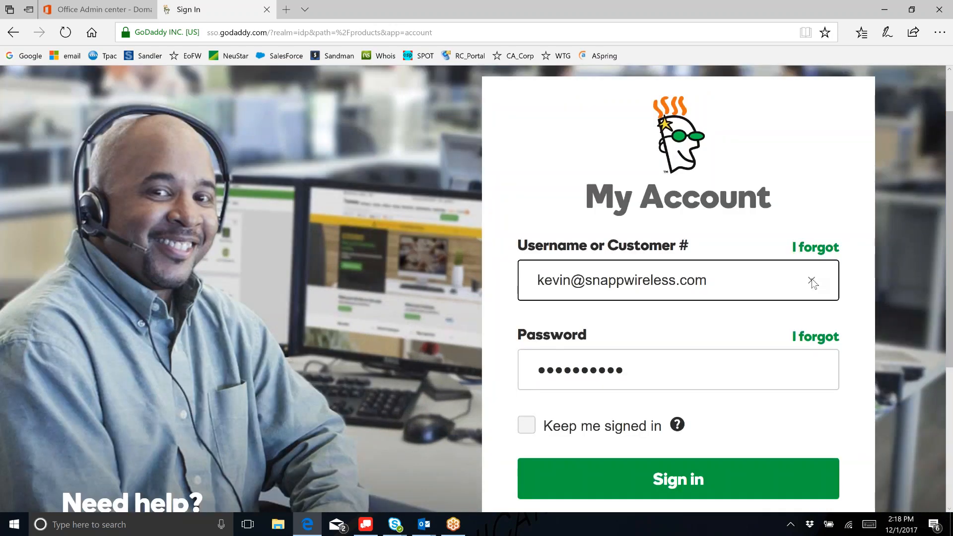
# - Replace the prefilled username with the customer number, enter the account password, and sign in
pyautogui.click(812, 282)
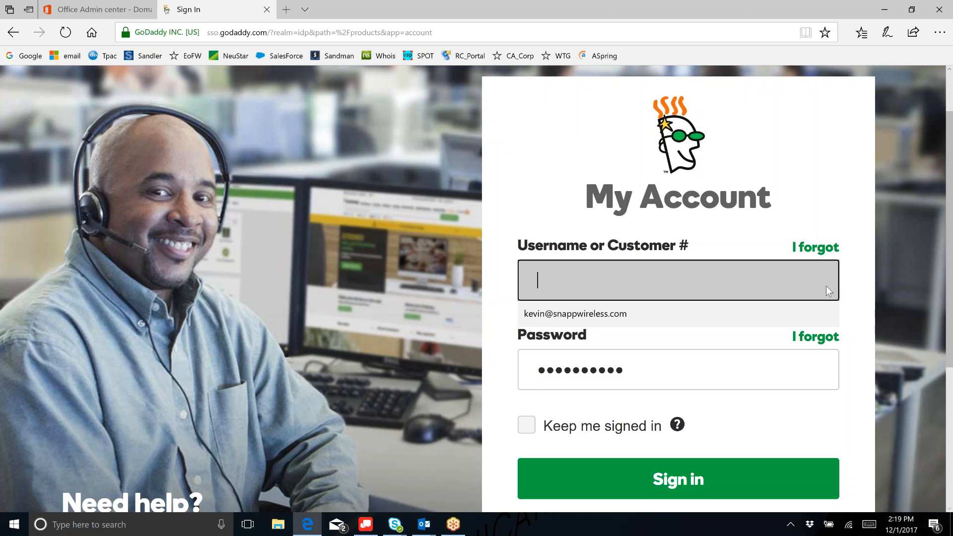
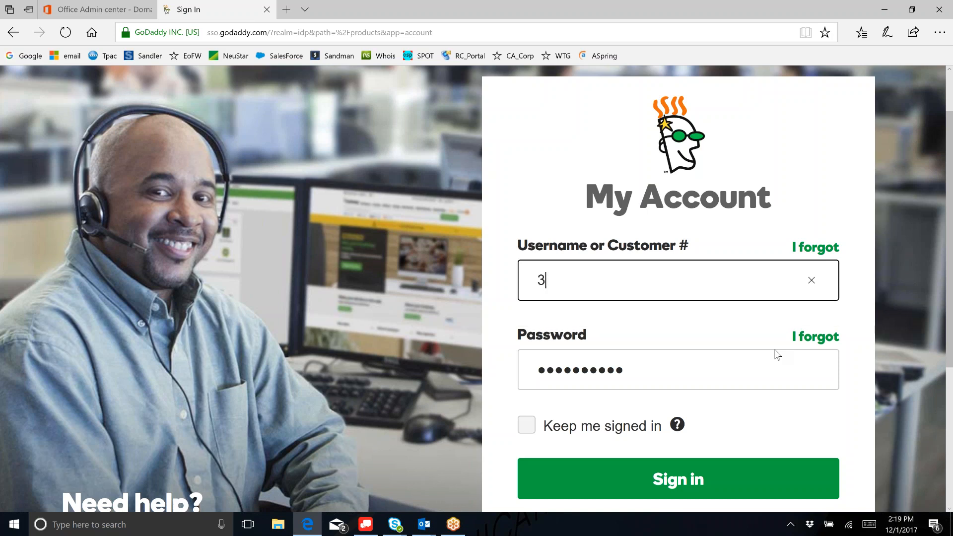
pyautogui.press('Tab')
pyautogui.write('•••••••••')
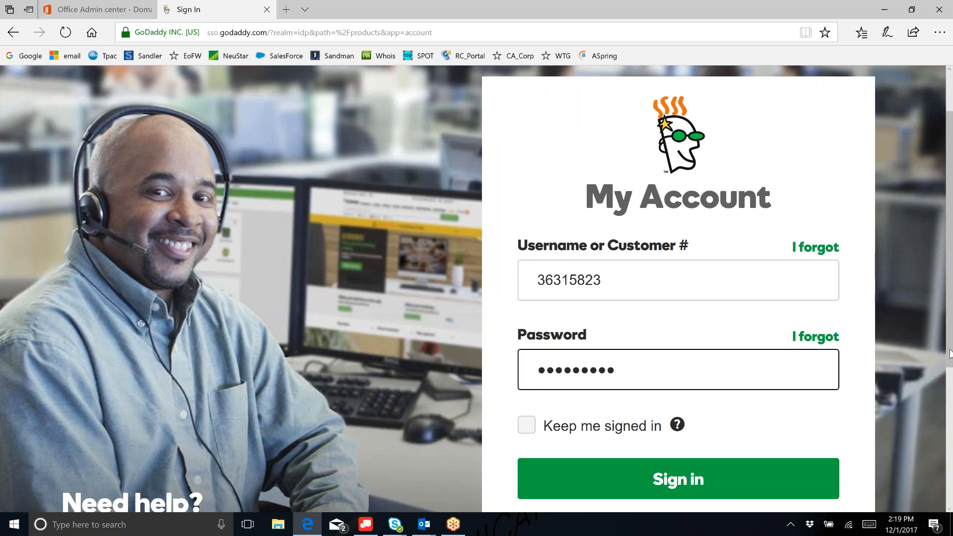
pyautogui.press('Return')
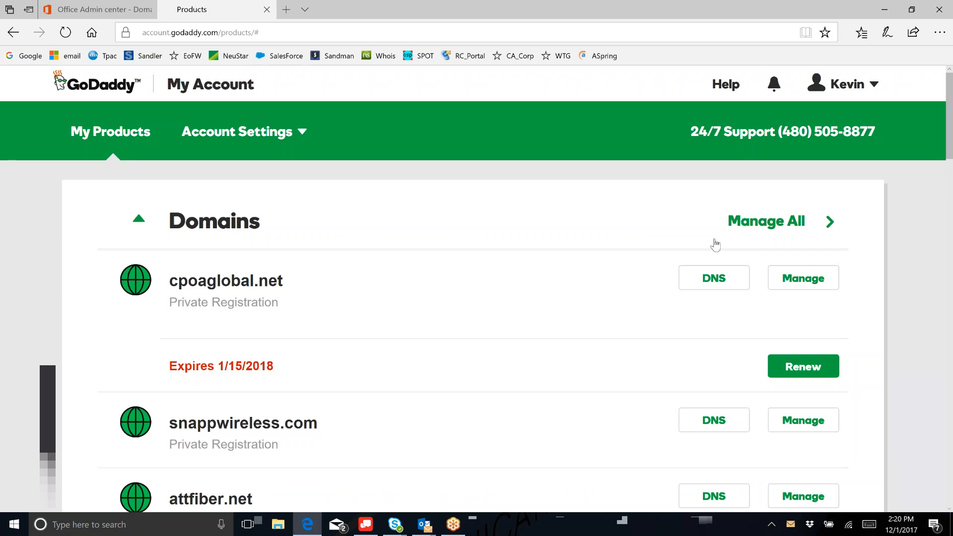
# - Open cpoaglobal.com's DNS page from My Products and read its nameservers-not-managed notice
pyautogui.scroll(-1, 641, 260)
pyautogui.scroll(-2, 641, 260)
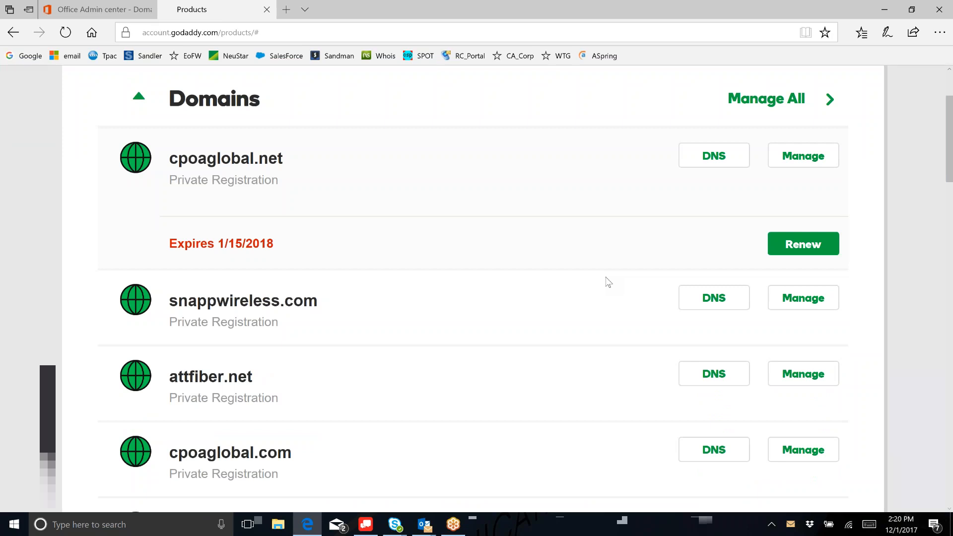
pyautogui.click(714, 449)
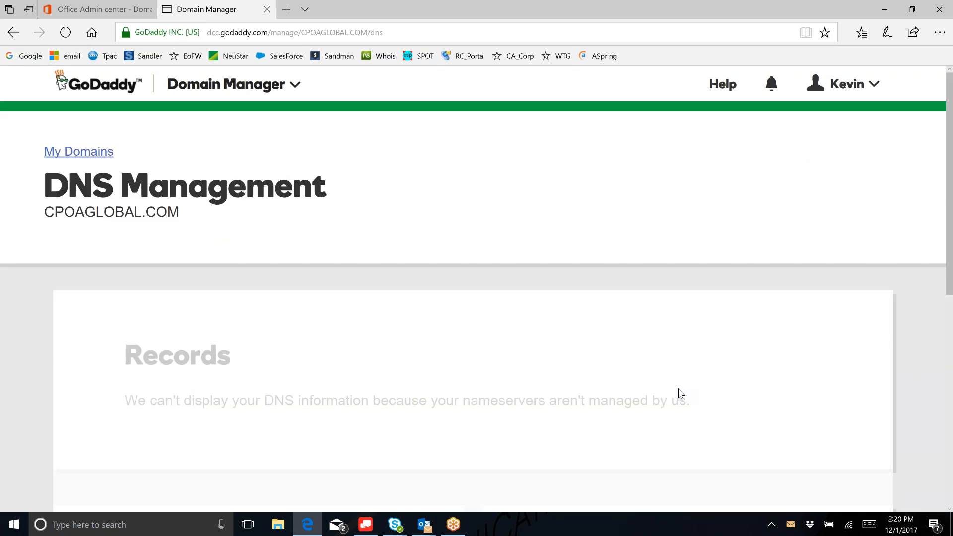
pyautogui.scroll(-2, 678, 388)
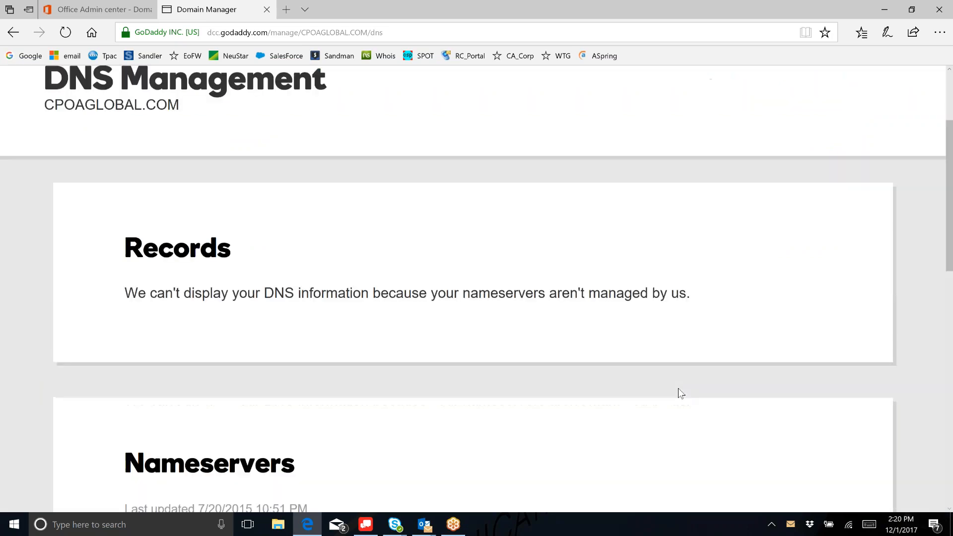
pyautogui.scroll(-8, 678, 389)
pyautogui.scroll(-2, 681, 393)
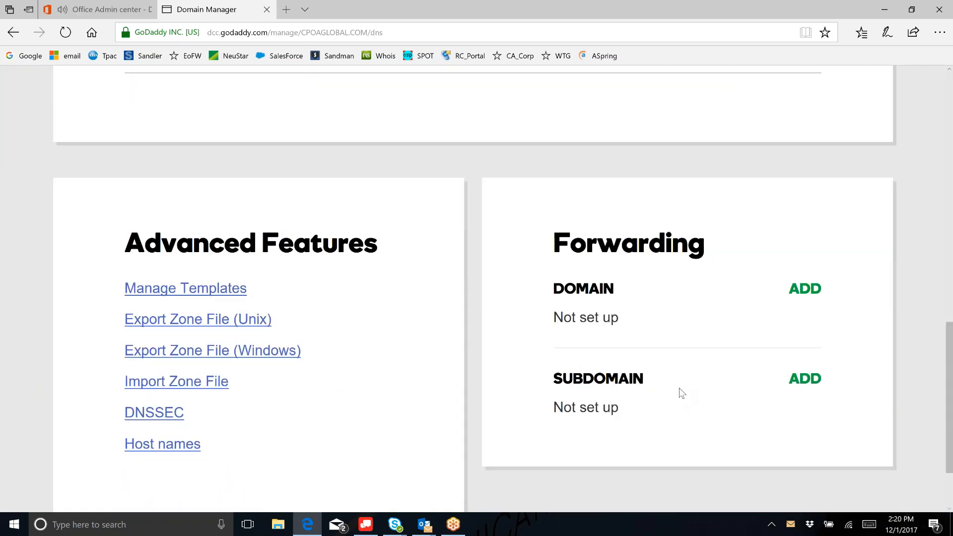
pyautogui.scroll(-1, 681, 393)
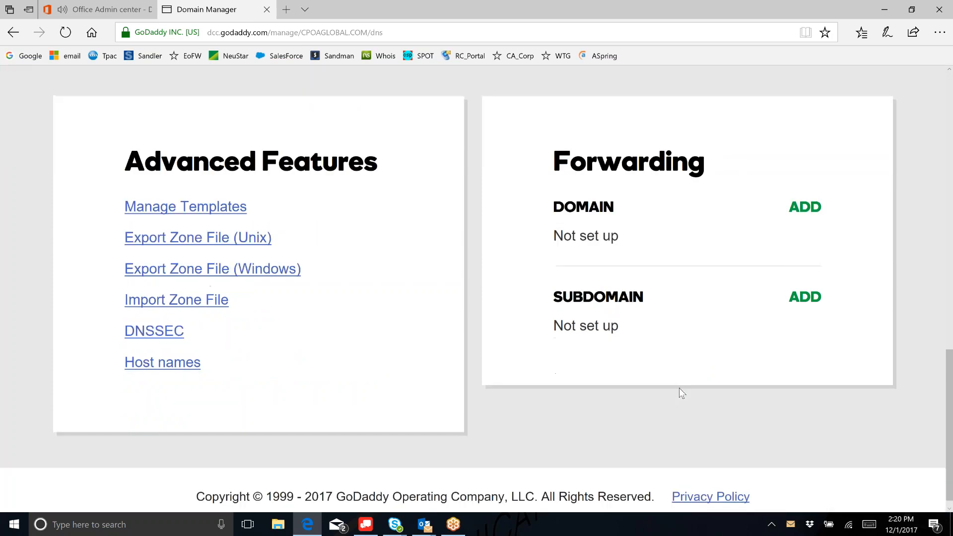
pyautogui.scroll(10, 681, 393)
pyautogui.scroll(-1, 682, 392)
pyautogui.scroll(1, 645, 390)
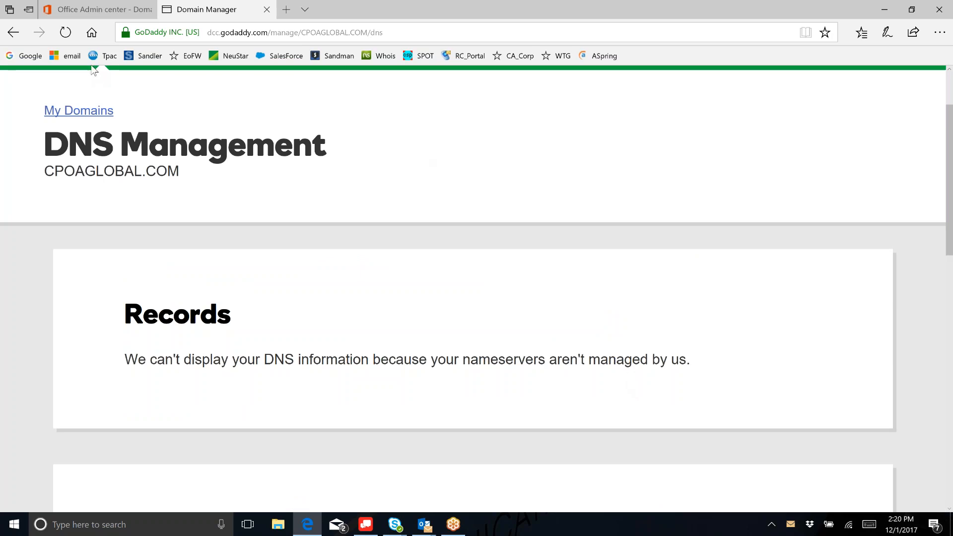
pyautogui.click(13, 32)
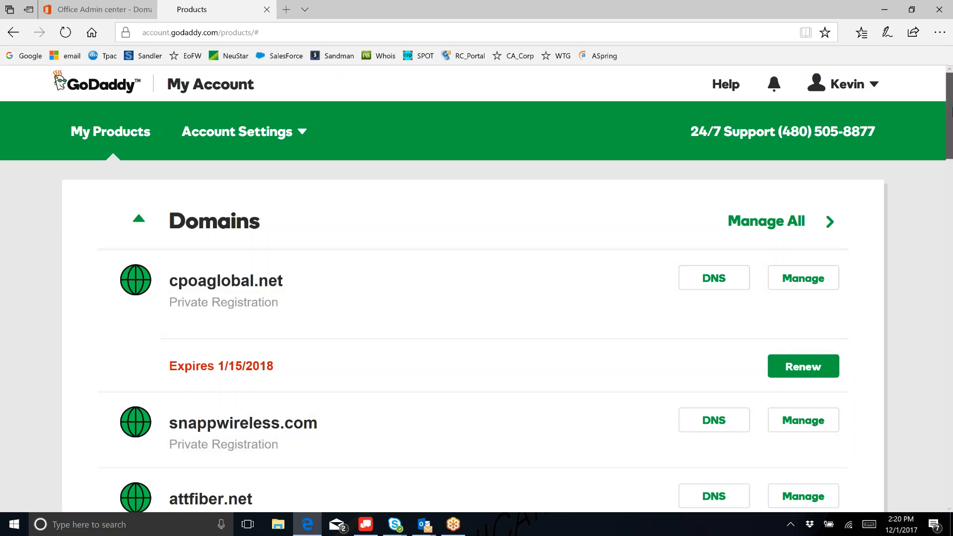
pyautogui.moveTo(949, 111); pyautogui.dragTo(951, 155)
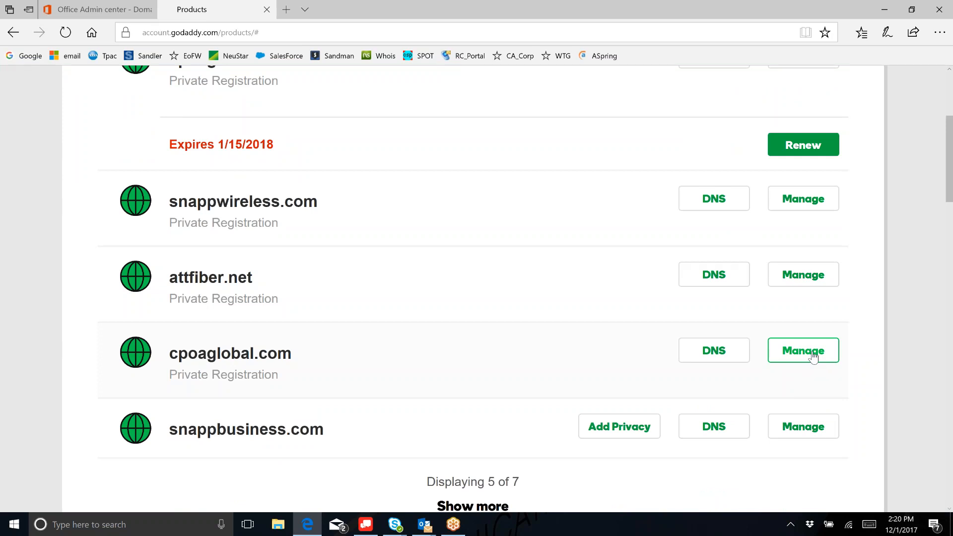
pyautogui.moveTo(165, 356); pyautogui.dragTo(350, 350)
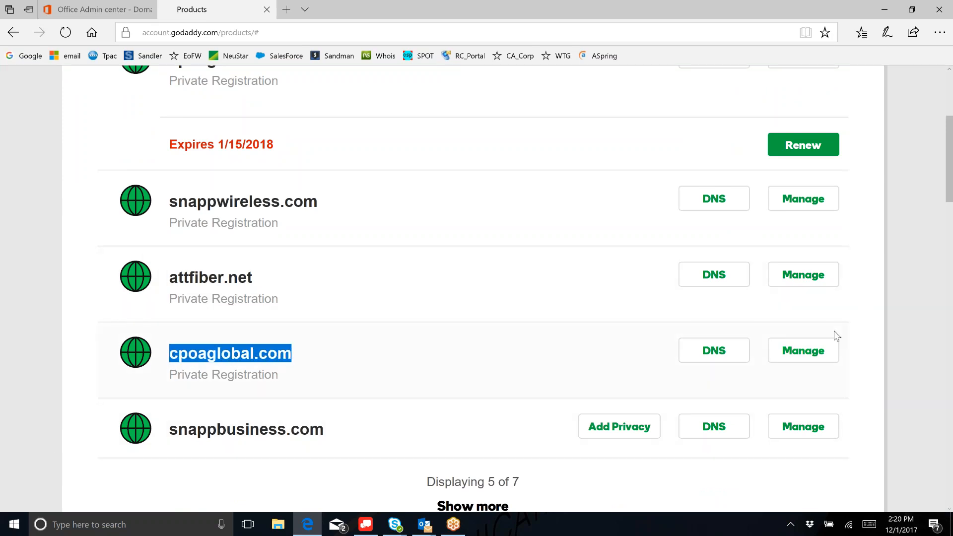
pyautogui.click(722, 357)
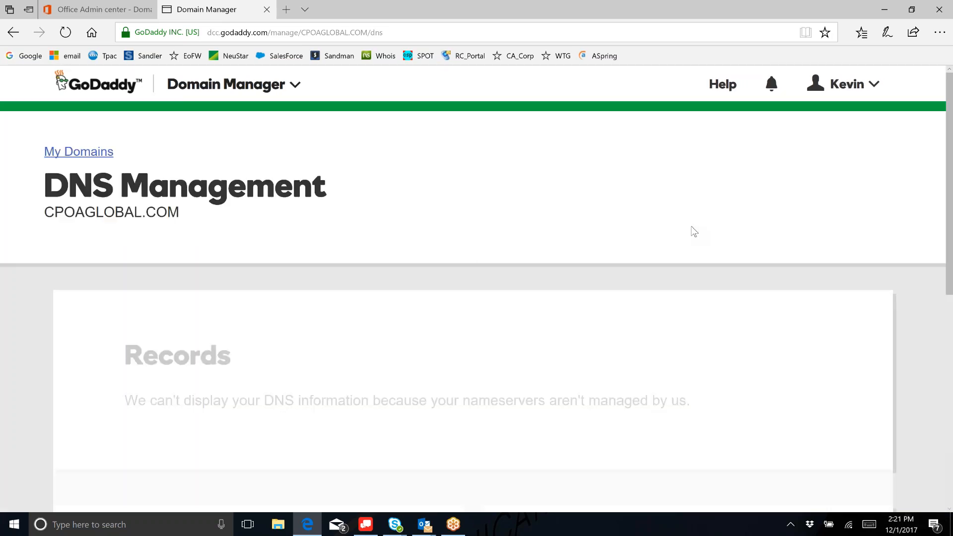
pyautogui.moveTo(949, 133); pyautogui.dragTo(949, 390)
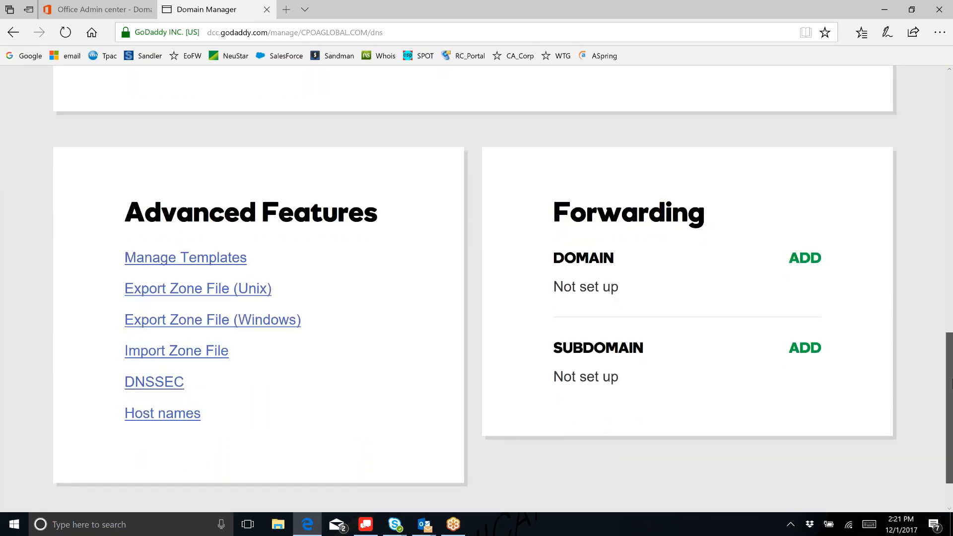
pyautogui.moveTo(949, 390); pyautogui.dragTo(950, 270)
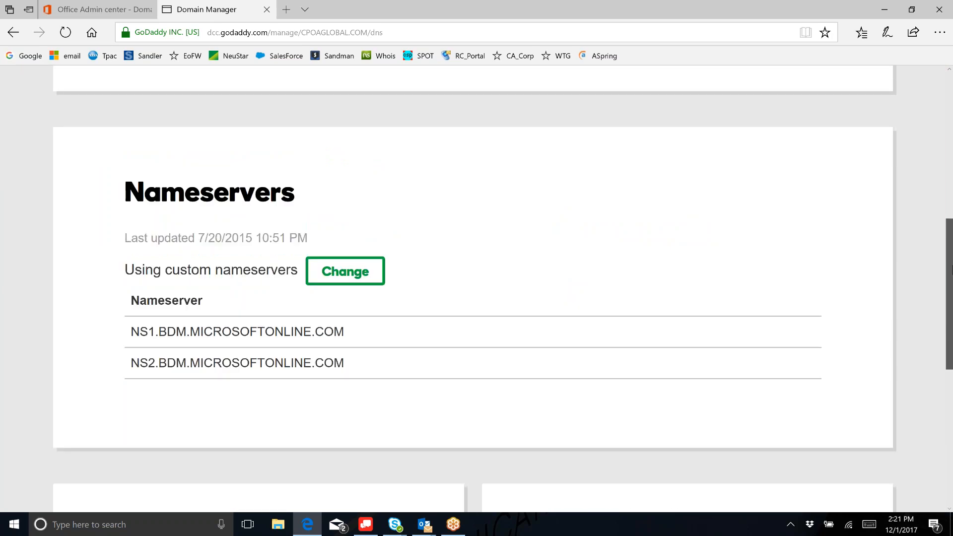
pyautogui.moveTo(952, 269); pyautogui.dragTo(952, 188)
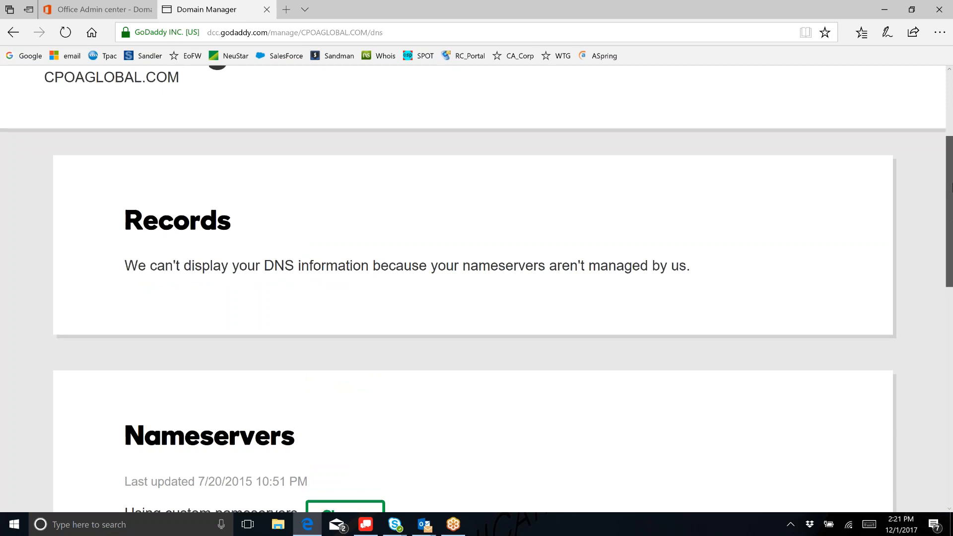
pyautogui.moveTo(951, 188); pyautogui.dragTo(952, 124)
pyautogui.moveTo(951, 169); pyautogui.dragTo(951, 428)
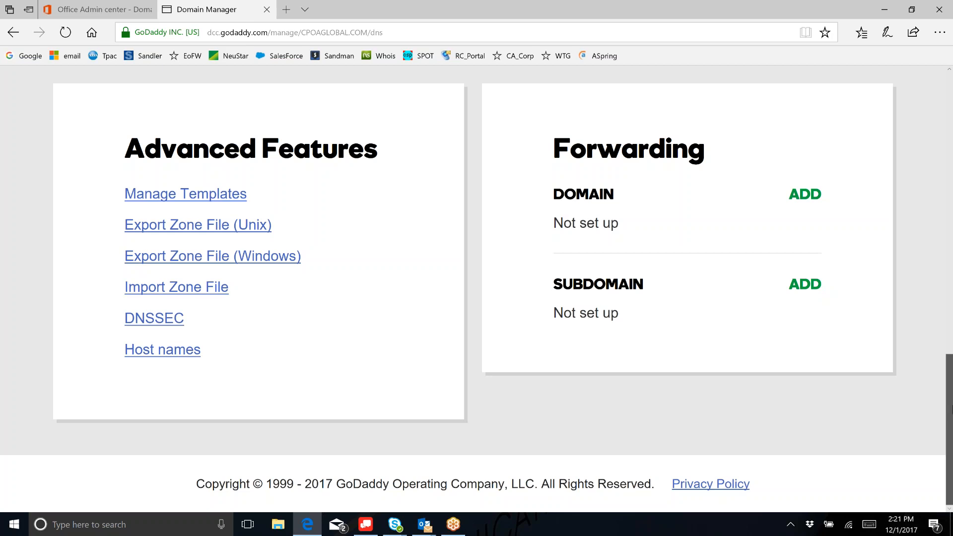
pyautogui.moveTo(952, 399); pyautogui.dragTo(951, 313)
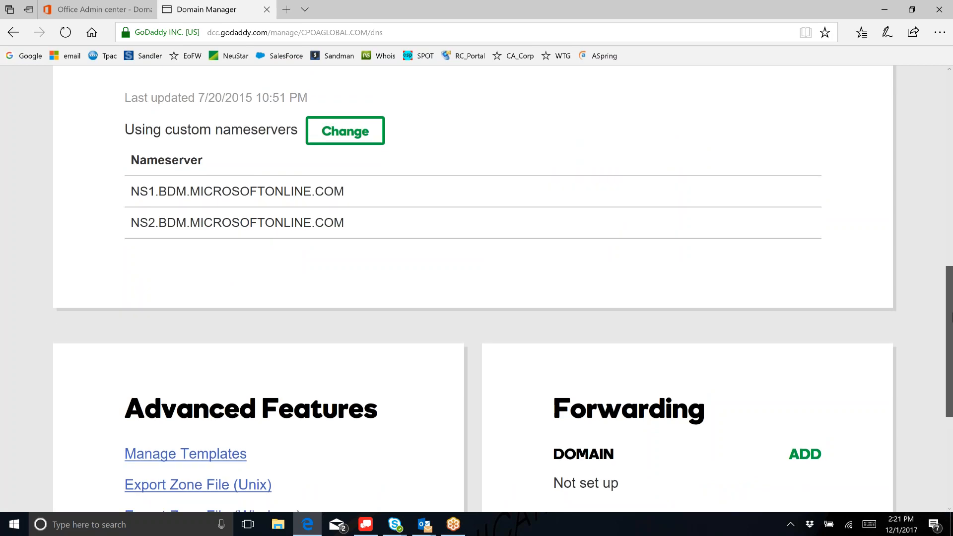
# - Scroll through GoDaddy's CPOAGLOBAL.COM DNS Management page, which can't display the DNS records
pyautogui.moveTo(951, 317); pyautogui.dragTo(951, 278)
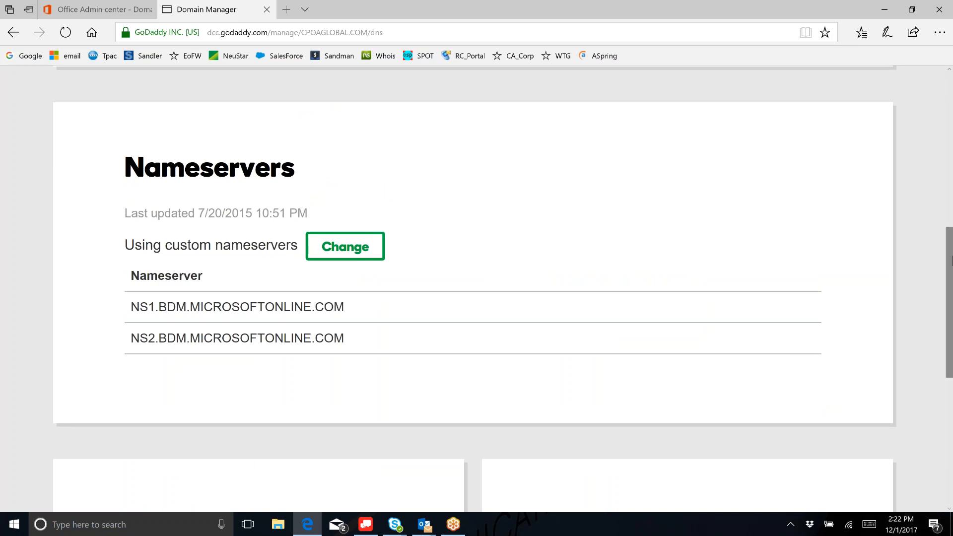
pyautogui.moveTo(951, 240); pyautogui.dragTo(951, 232)
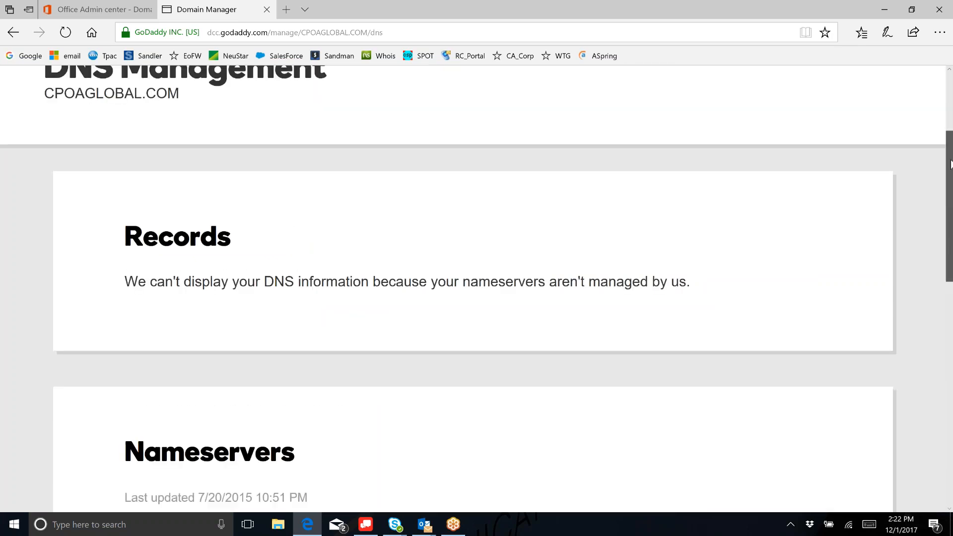
pyautogui.moveTo(950, 164); pyautogui.dragTo(951, 133)
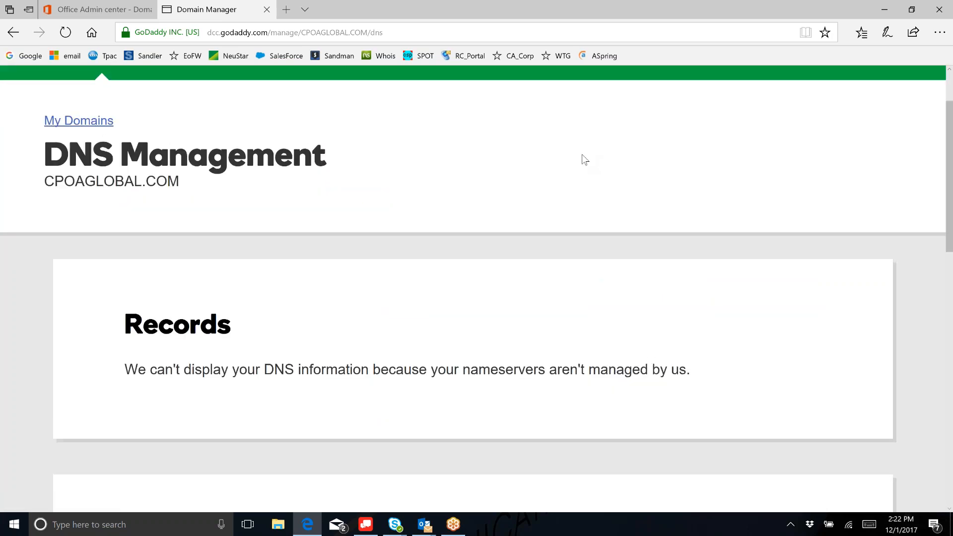
pyautogui.scroll(-4, 585, 159)
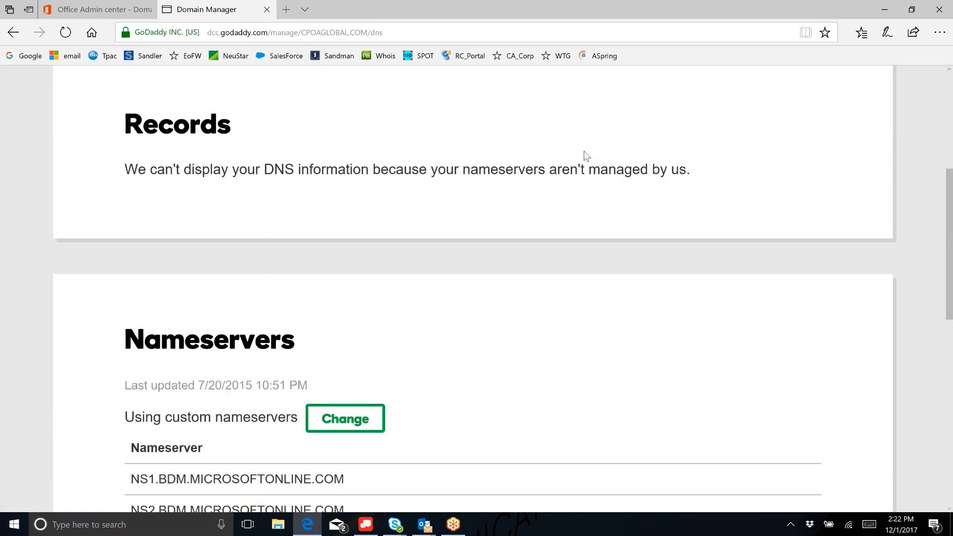
pyautogui.scroll(-3, 587, 156)
pyautogui.scroll(-3, 587, 157)
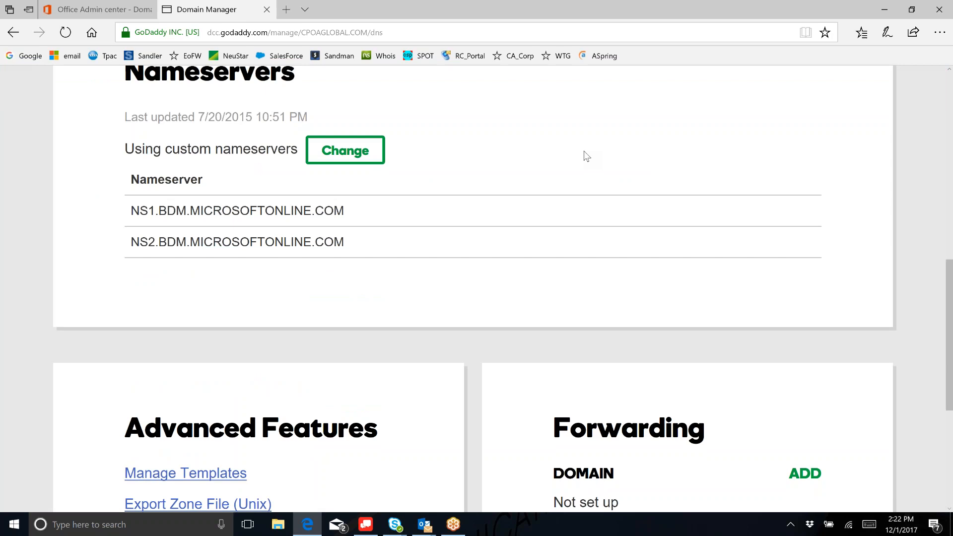
pyautogui.scroll(-1, 587, 157)
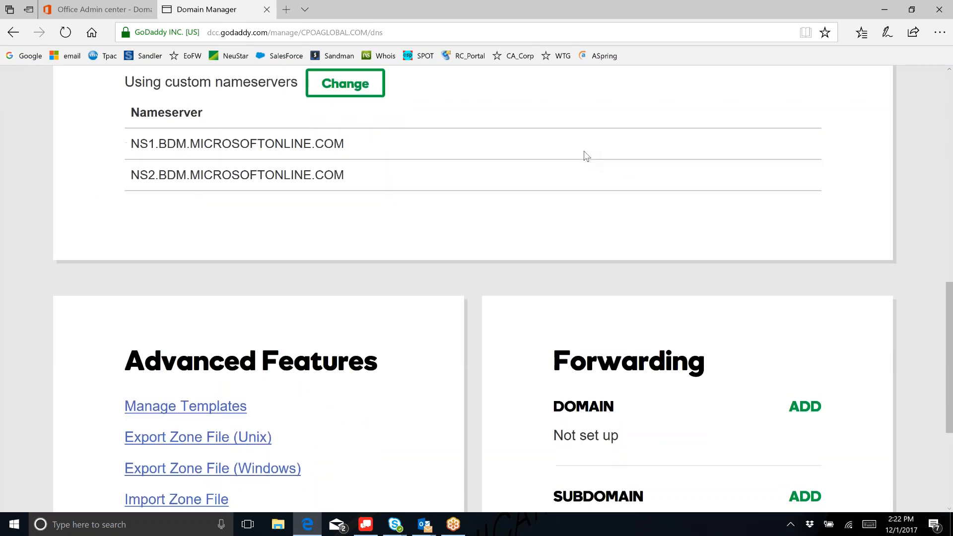
pyautogui.scroll(7, 587, 157)
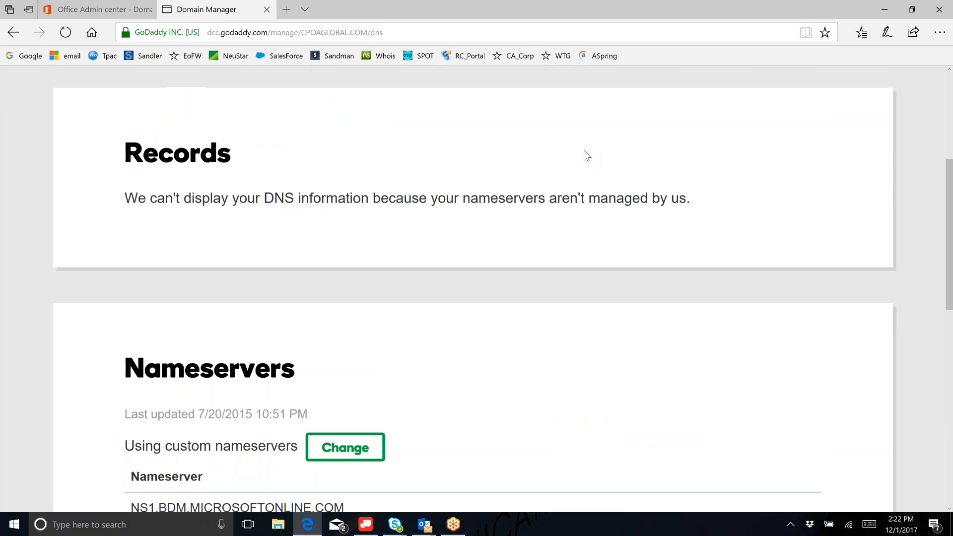
pyautogui.scroll(2, 587, 156)
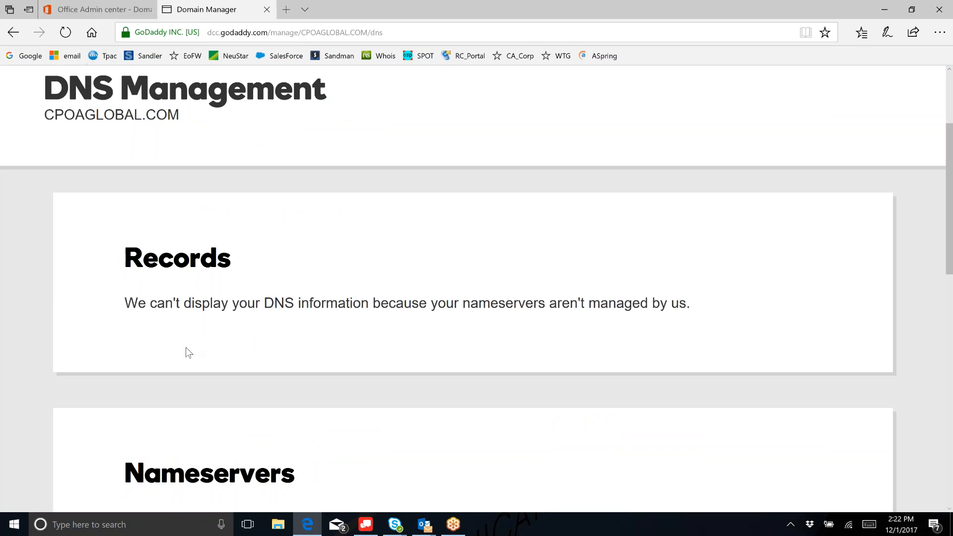
pyautogui.moveTo(105, 8)
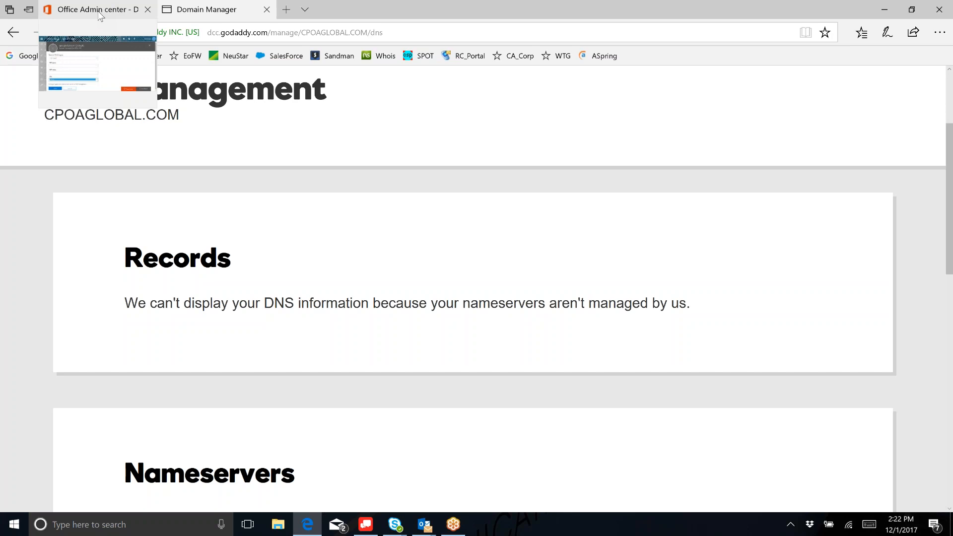
# - Switch back to the Office 365 Admin center browser tab
pyautogui.click(100, 15)
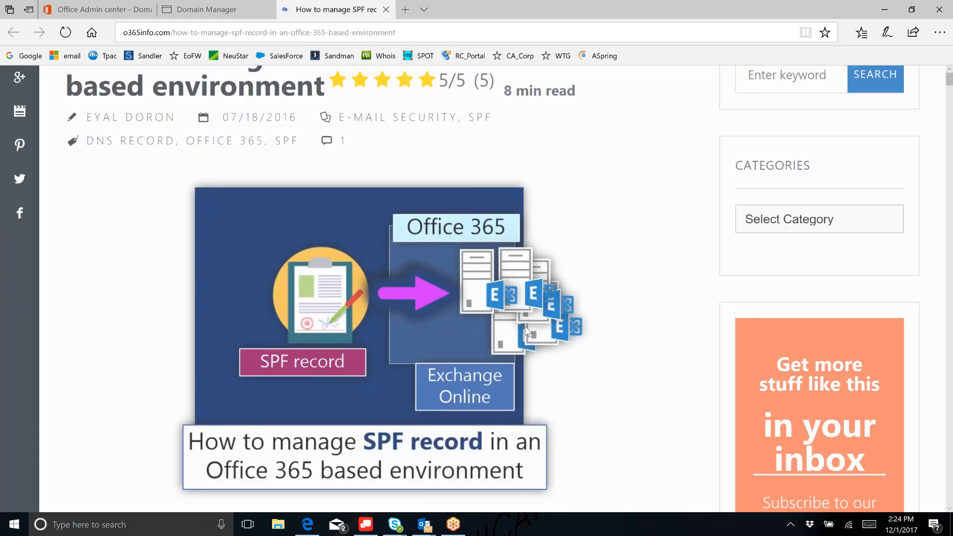
# - Scroll the o365info.com article down to the SPF value v=spf1 include:spf.protection.outlook.com
pyautogui.scroll(3, 599, 385)
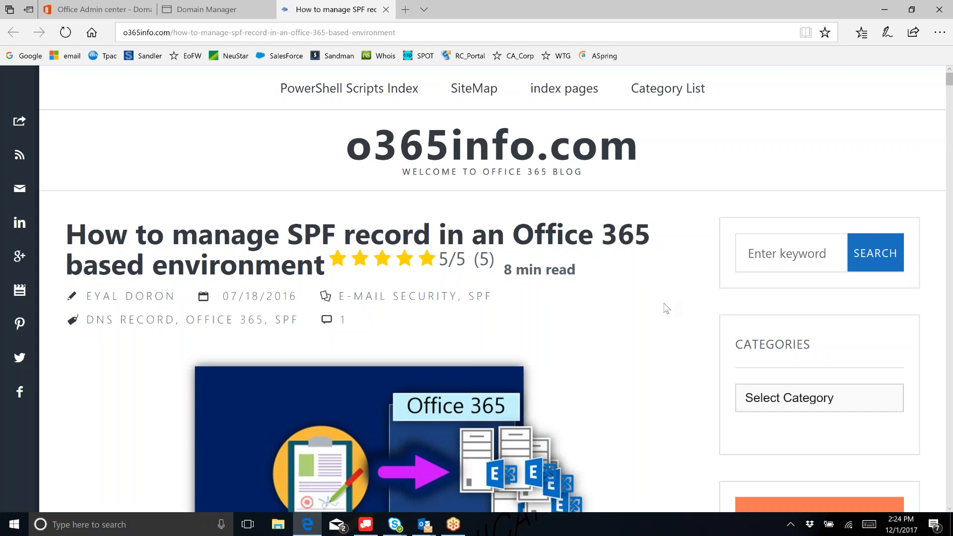
pyautogui.scroll(-1, 666, 309)
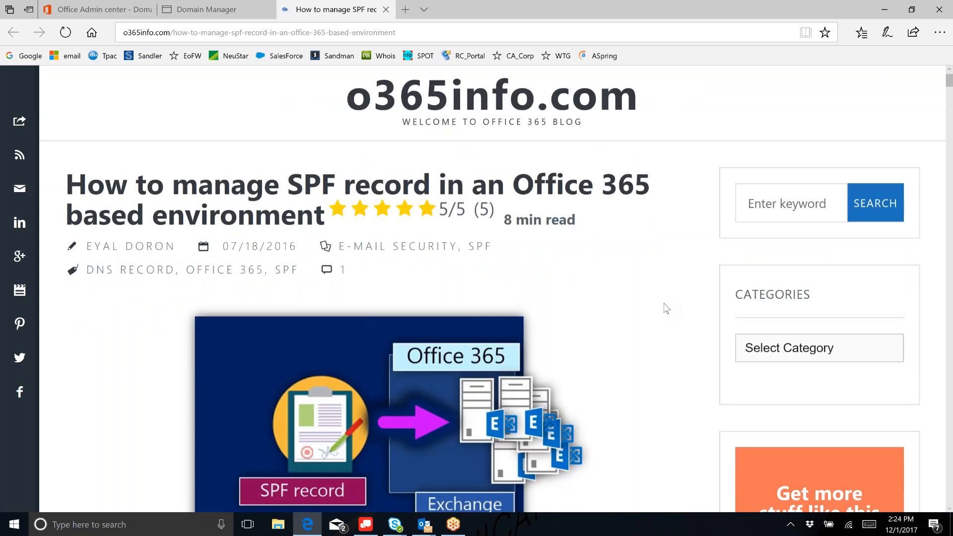
pyautogui.scroll(-4, 666, 309)
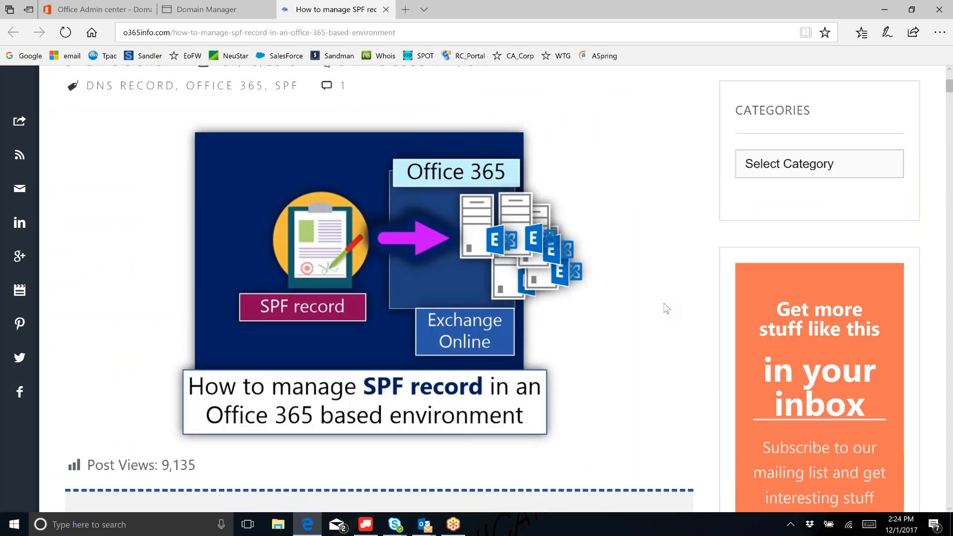
pyautogui.scroll(-5, 666, 308)
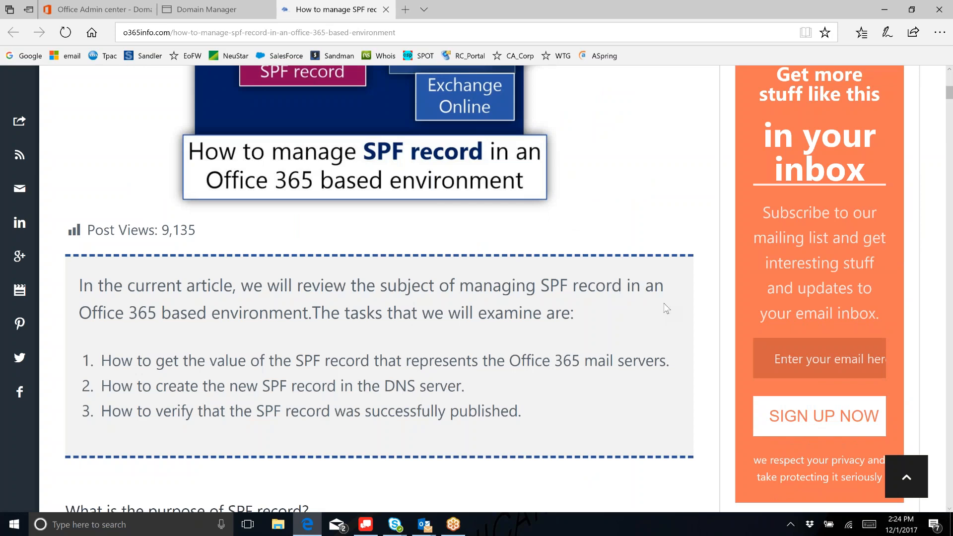
pyautogui.scroll(-1, 666, 309)
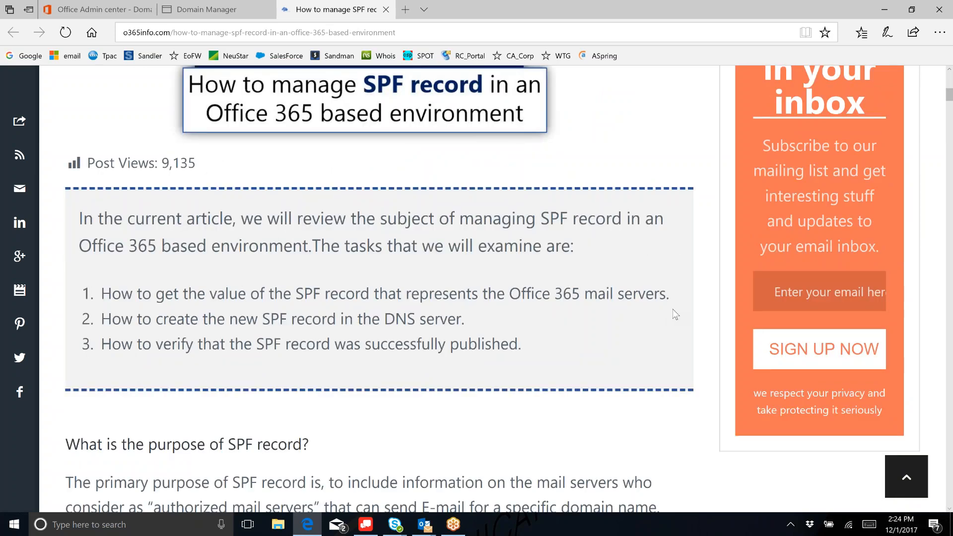
pyautogui.scroll(-1, 675, 314)
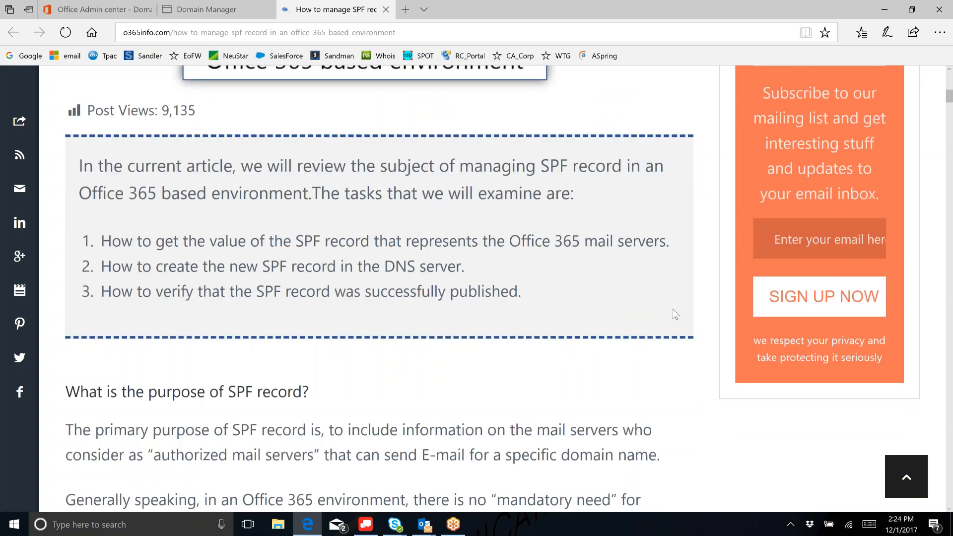
pyautogui.scroll(-1, 675, 314)
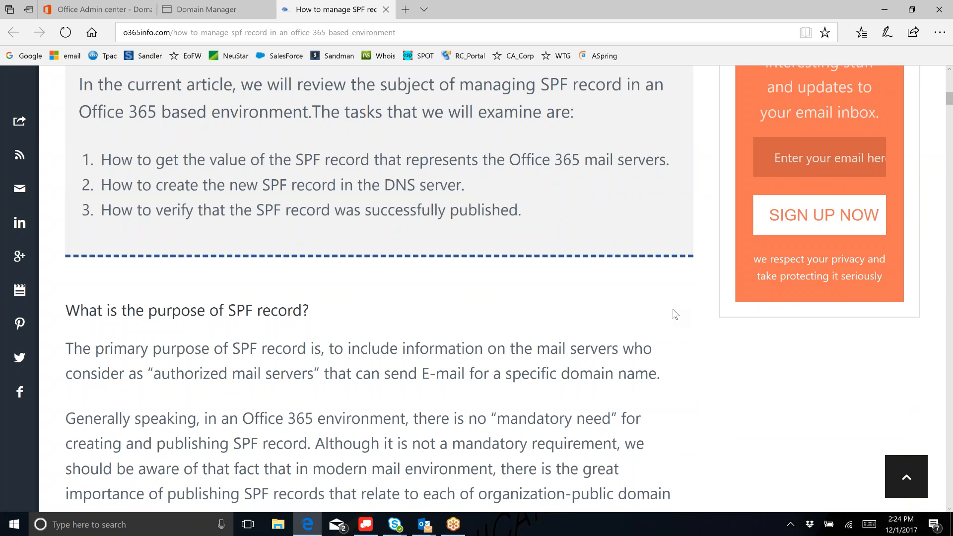
pyautogui.scroll(-5, 675, 315)
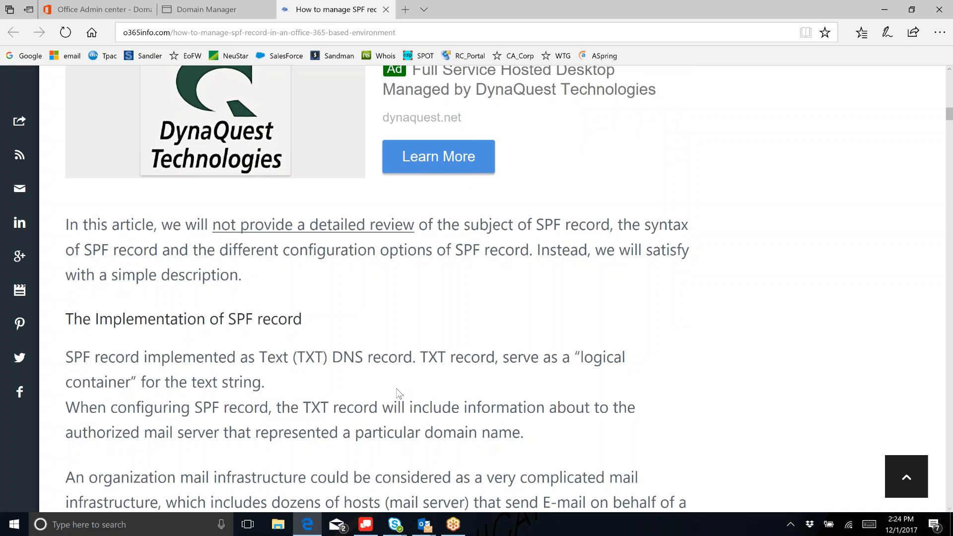
pyautogui.scroll(-1, 396, 388)
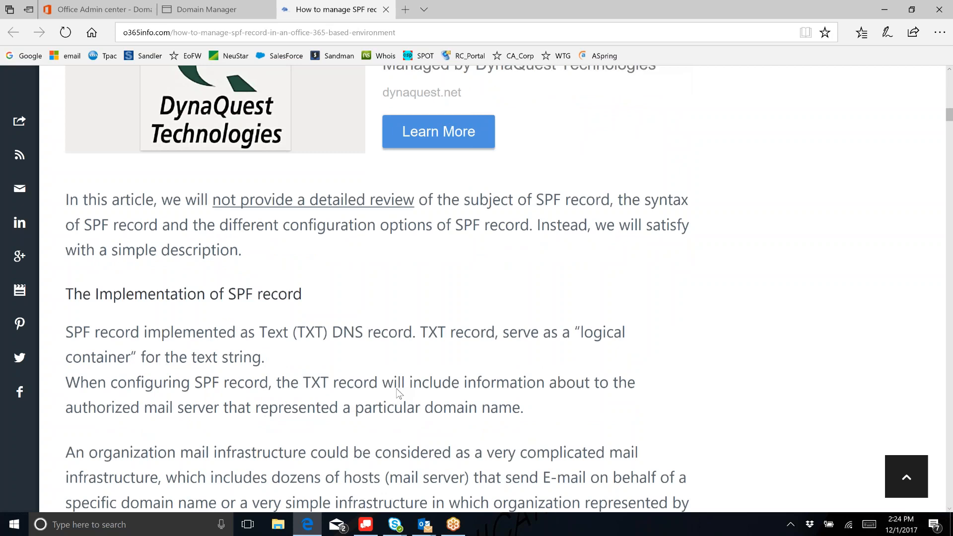
pyautogui.scroll(-5, 396, 388)
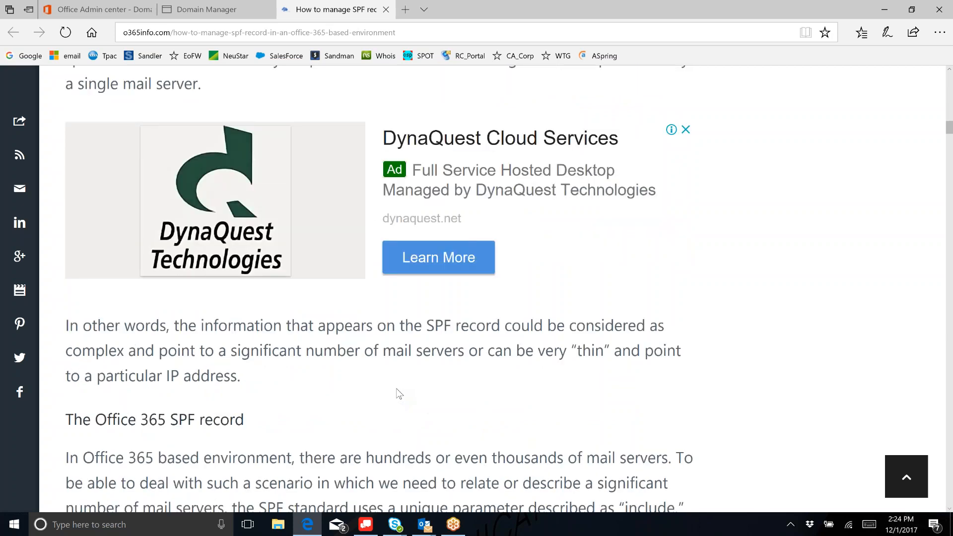
pyautogui.scroll(-5, 396, 388)
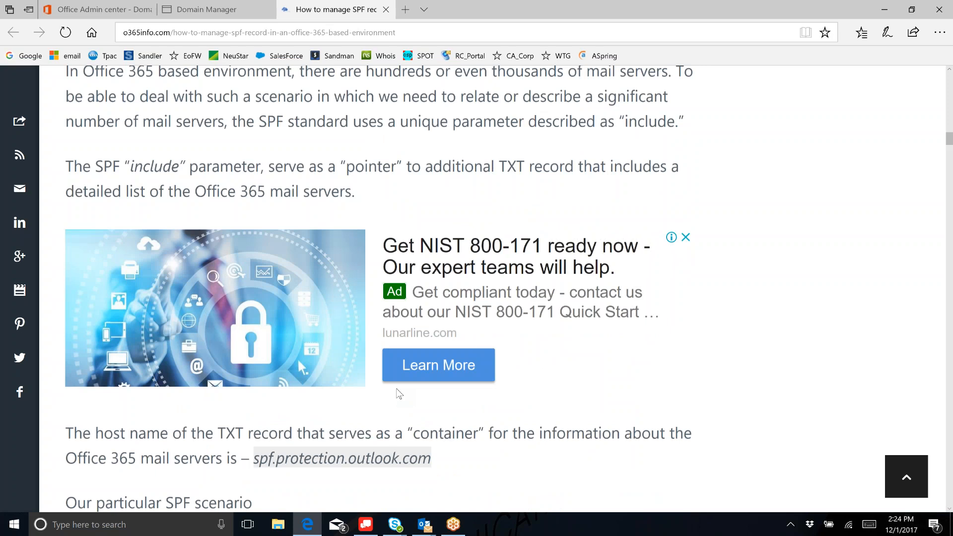
pyautogui.scroll(-5, 866, 378)
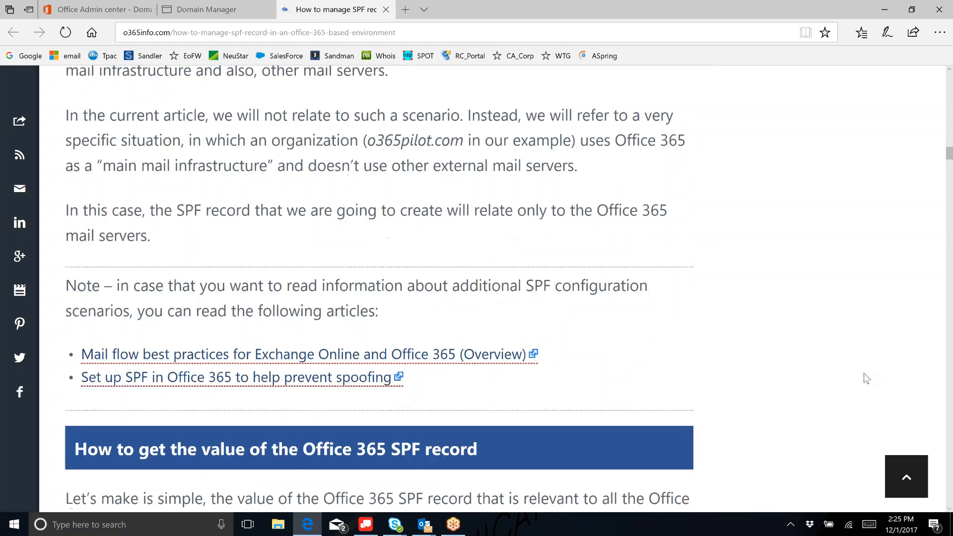
pyautogui.scroll(-3, 866, 378)
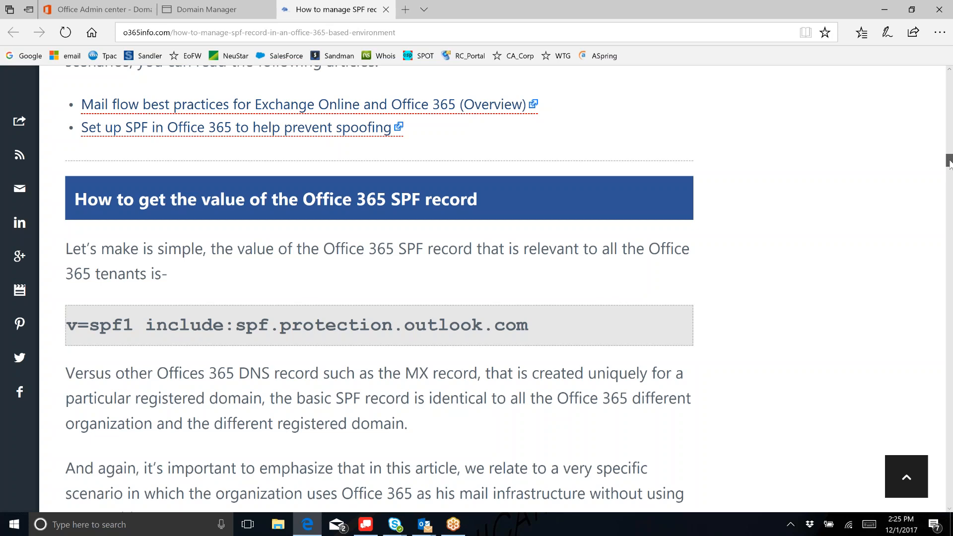
pyautogui.scroll(-1, 948, 161)
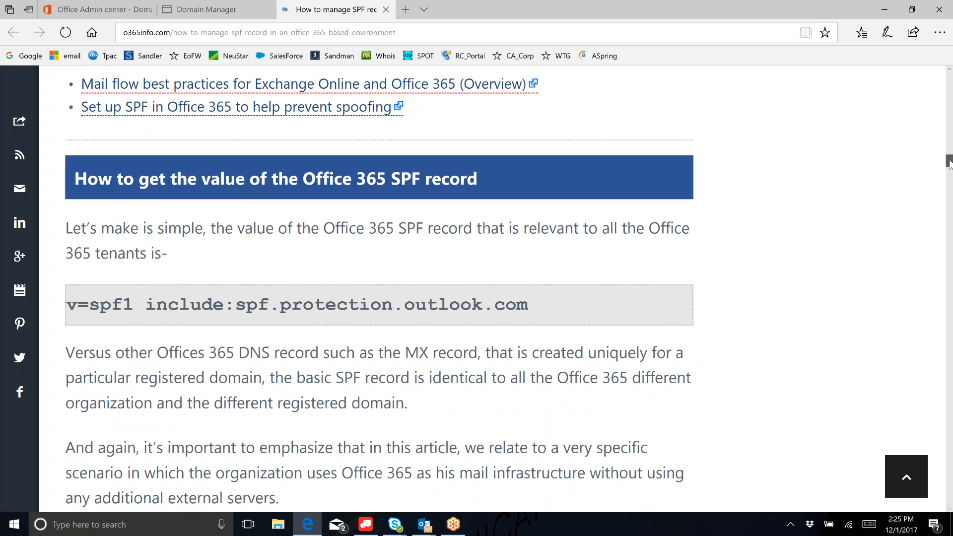
pyautogui.scroll(-2, 949, 163)
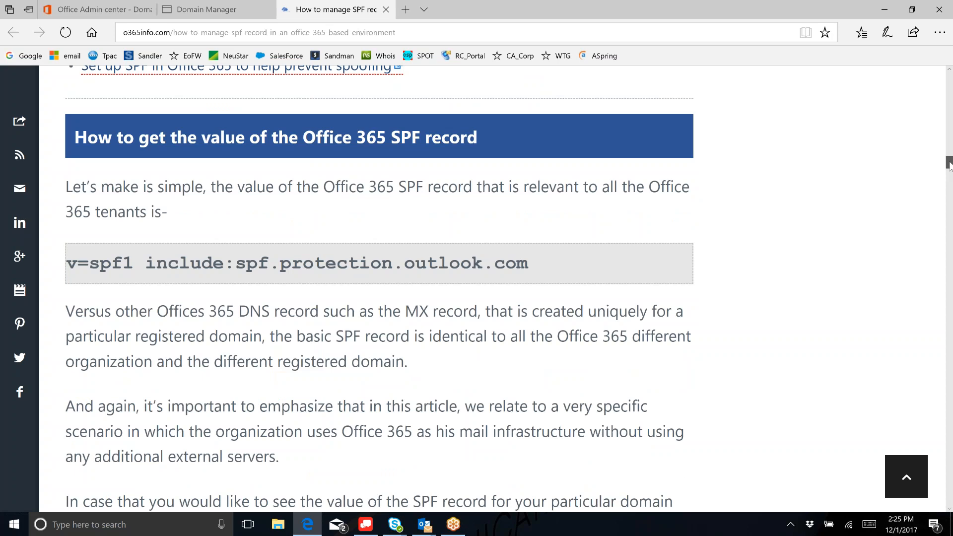
# - Scroll to the article screenshot showing the SPF TXT record beneath the MX record under Exchange Online
pyautogui.moveTo(949, 167); pyautogui.dragTo(948, 186)
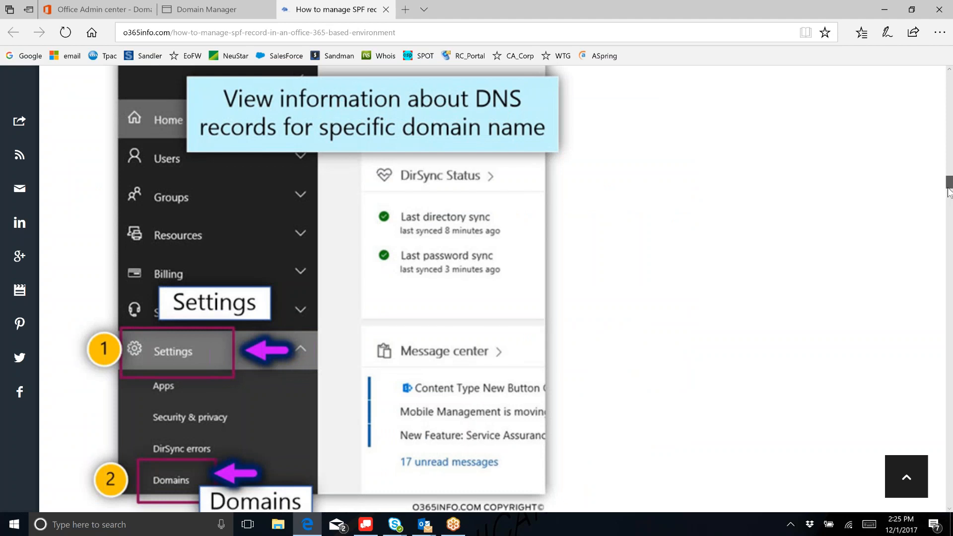
pyautogui.moveTo(949, 192); pyautogui.dragTo(948, 194)
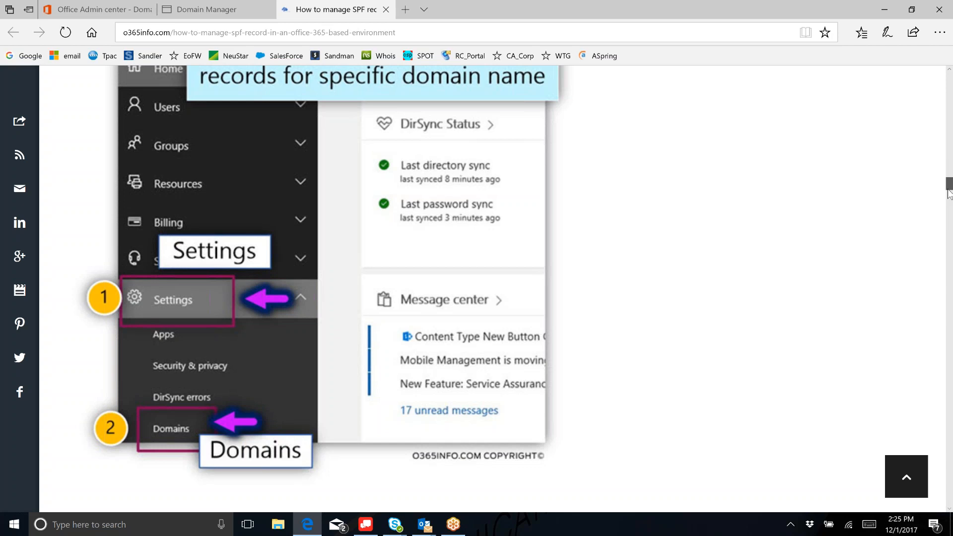
pyautogui.moveTo(949, 194); pyautogui.dragTo(947, 201)
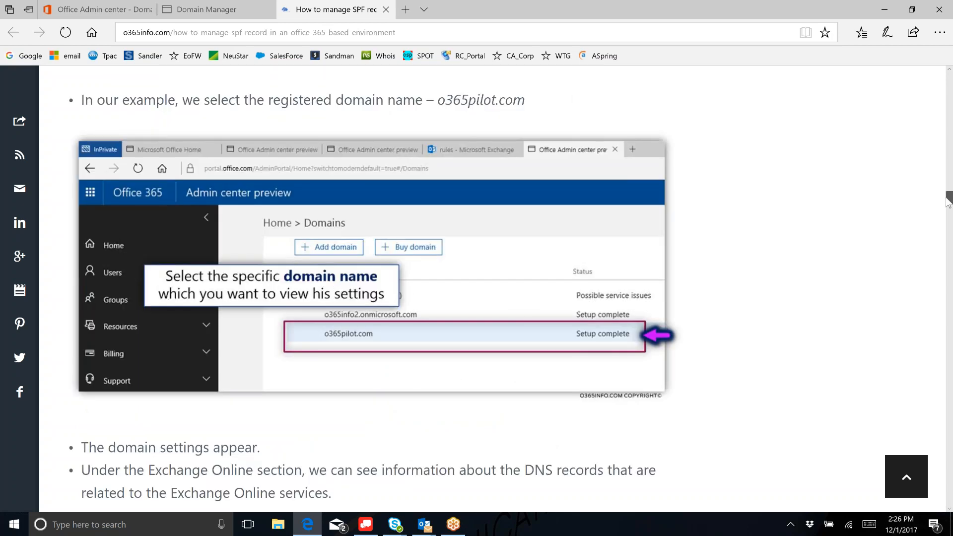
pyautogui.moveTo(948, 201); pyautogui.dragTo(948, 216)
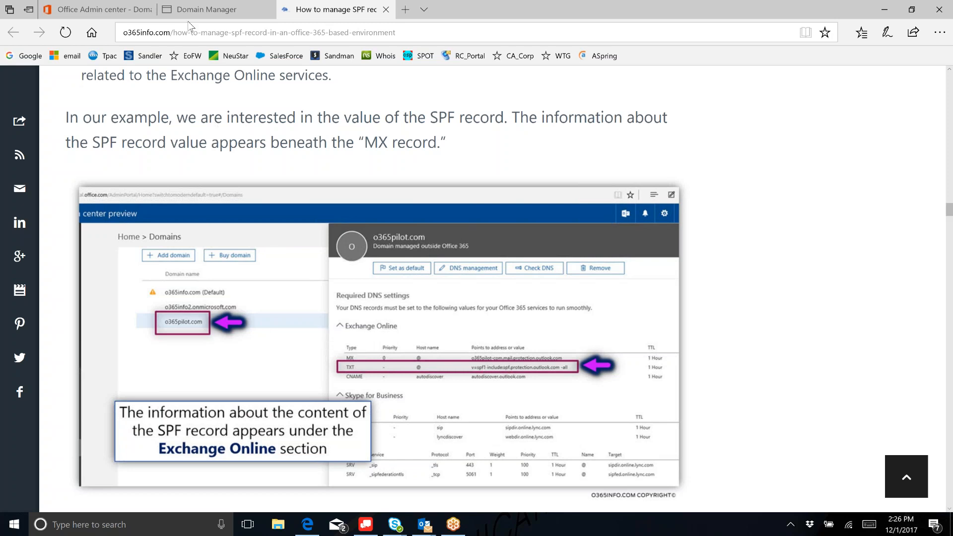
# - Paste 'v=spf1 include:spf.protection.outlook.com -all' as the new cpoaglobal.com TXT record value
pyautogui.click(95, 9)
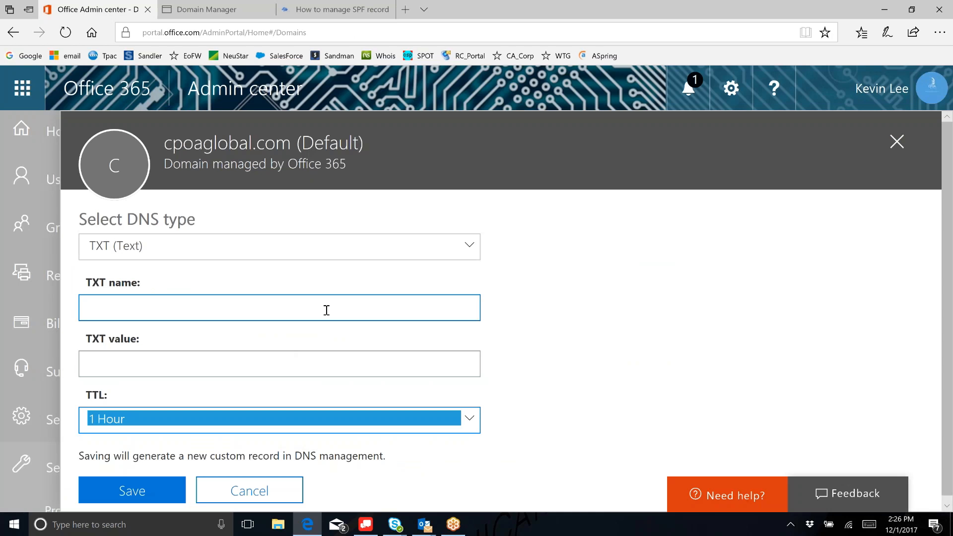
pyautogui.click(326, 310)
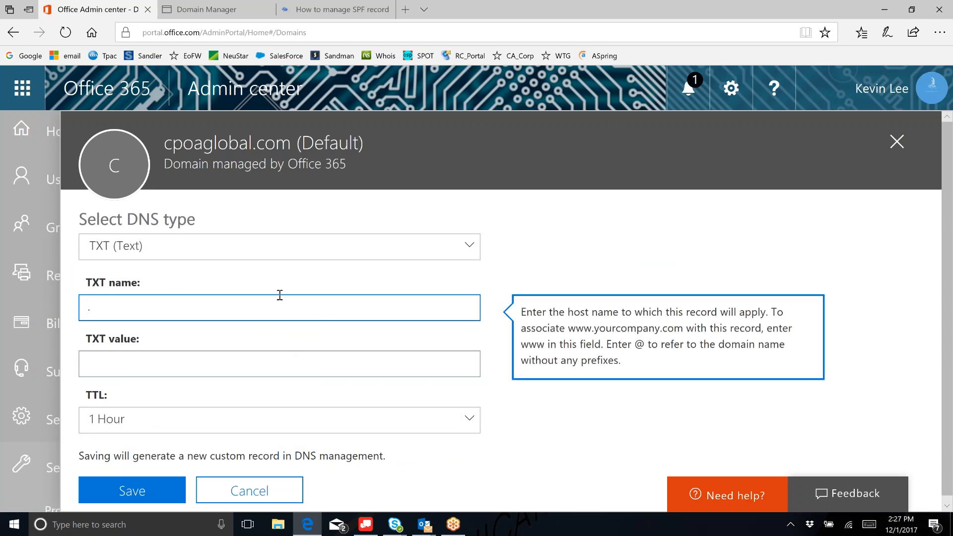
pyautogui.click(94, 359)
pyautogui.rightClick(95, 360)
pyautogui.click(114, 394)
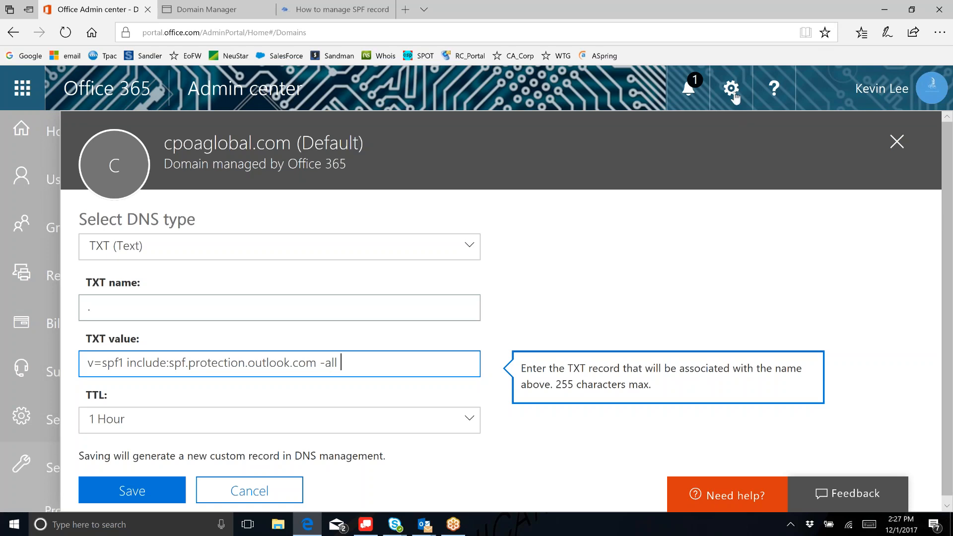
pyautogui.click(675, 132)
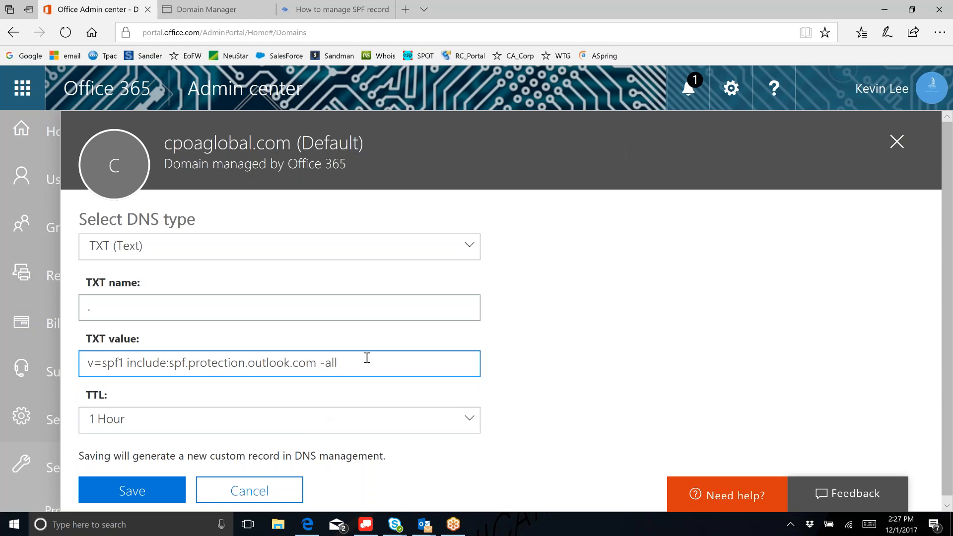
# - Replace the TXT value with the bridgemailsystem.com SPF text and delete its surrounding quotation marks
pyautogui.moveTo(365, 358); pyautogui.dragTo(2, 489)
pyautogui.write('"v=spf1 include:bridgemailsystem.com ~all"')
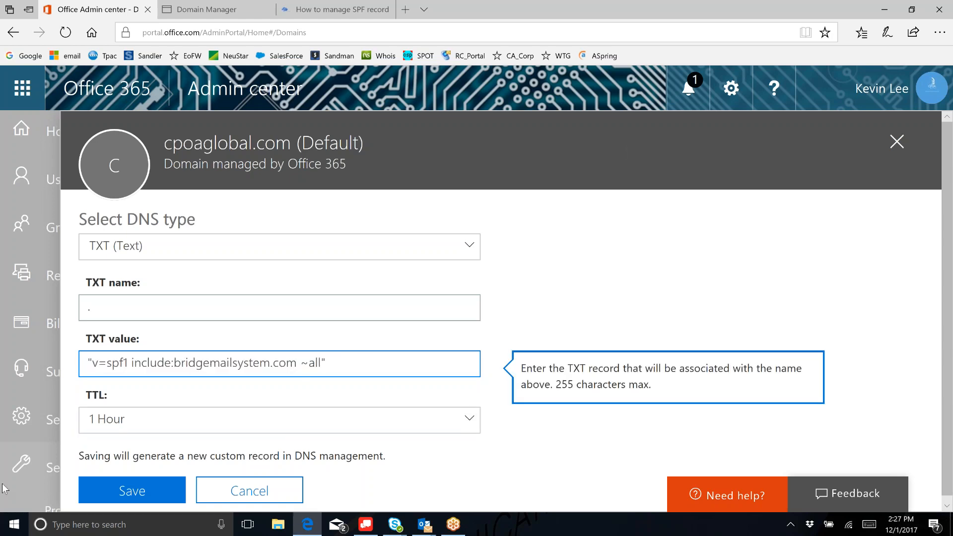
pyautogui.press('BackSpace')
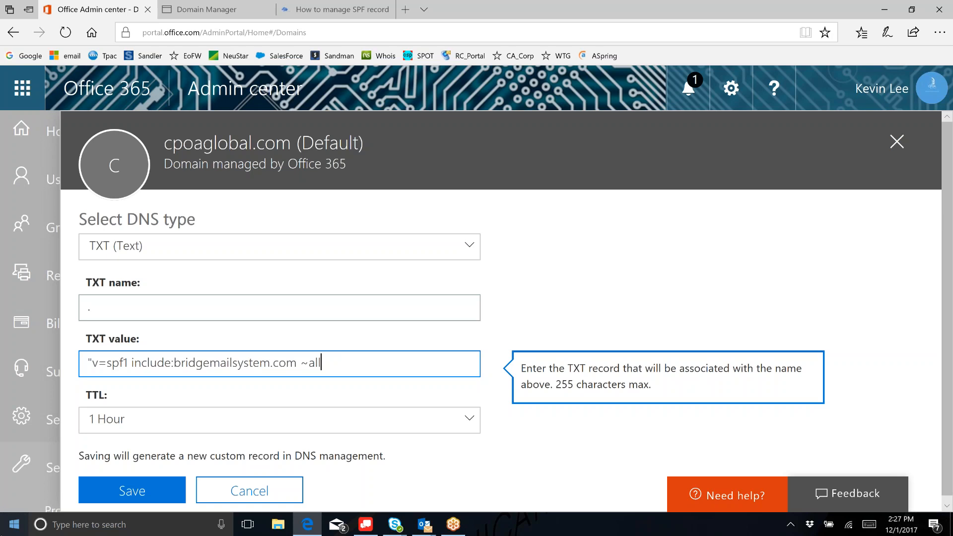
pyautogui.click(92, 362)
pyautogui.press('BackSpace')
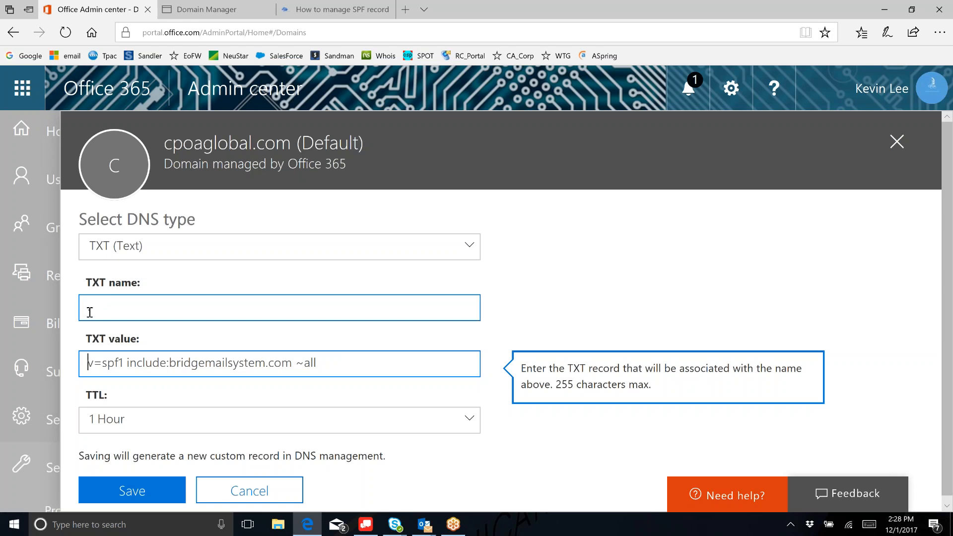
pyautogui.click(103, 304)
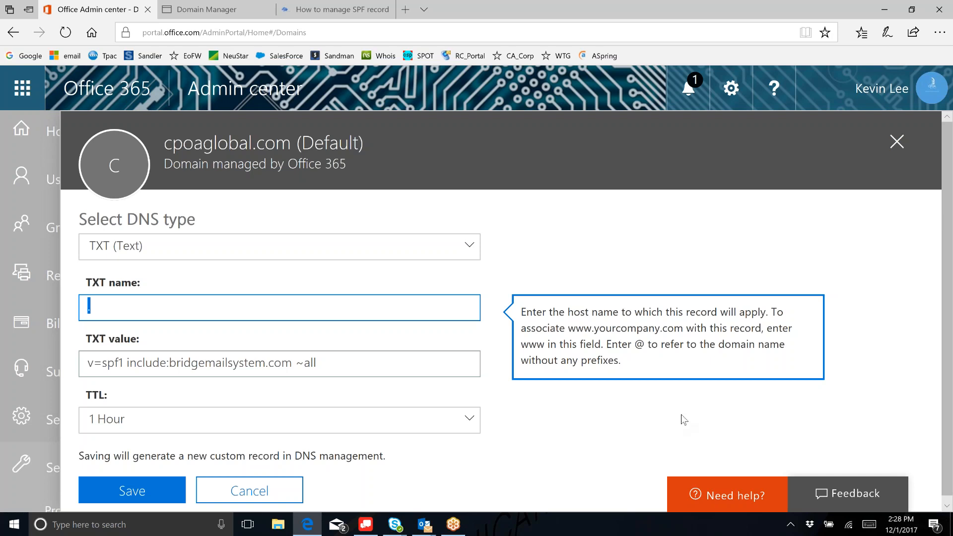
# - Check the article's Exchange Online screenshot, where the SPF TXT record uses @ as host name
pyautogui.click(309, 15)
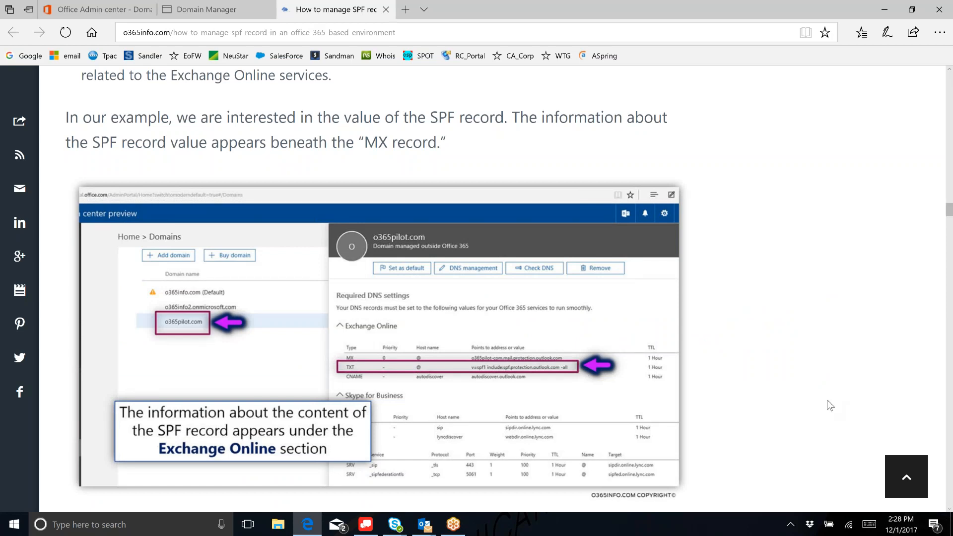
pyautogui.scroll(2, 830, 406)
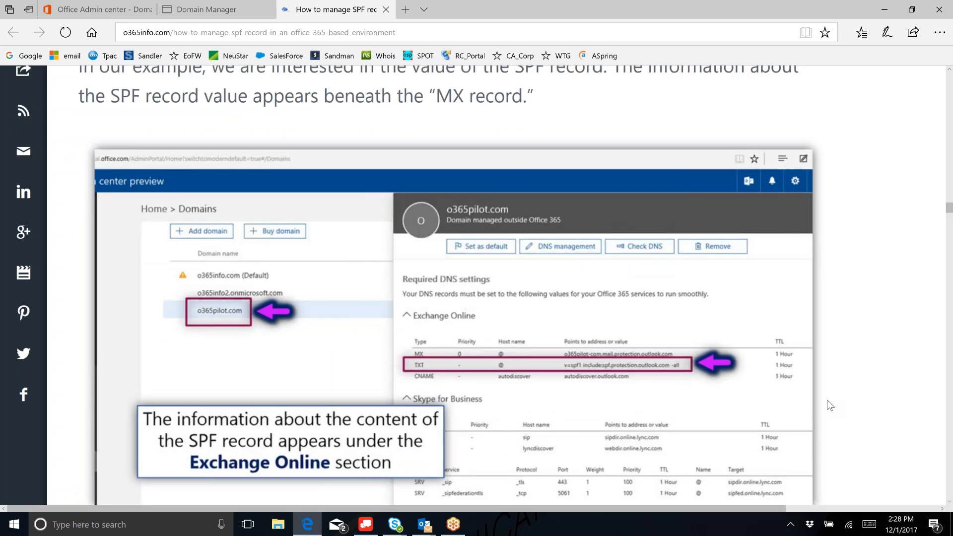
pyautogui.scroll(5, 830, 406)
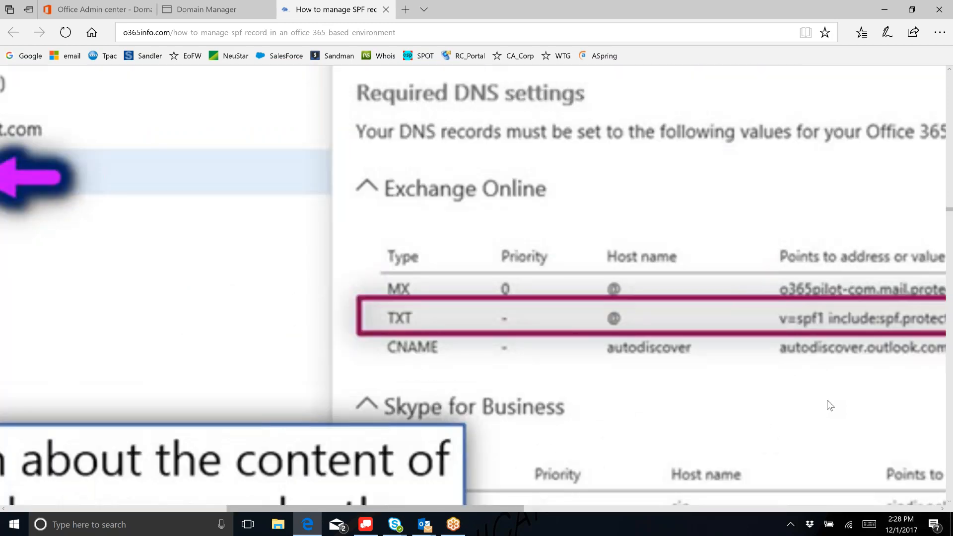
pyautogui.scroll(2, 830, 406)
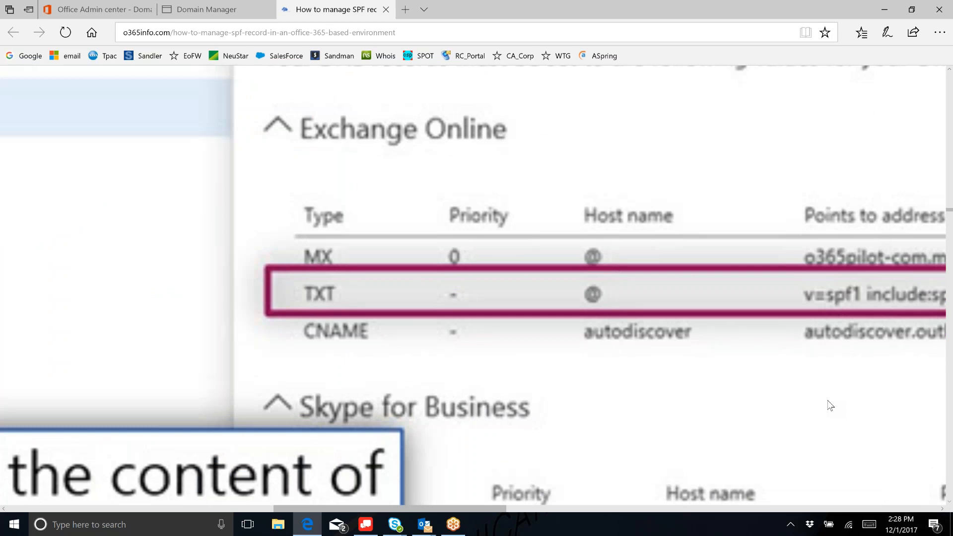
pyautogui.hscroll(1, 830, 406)
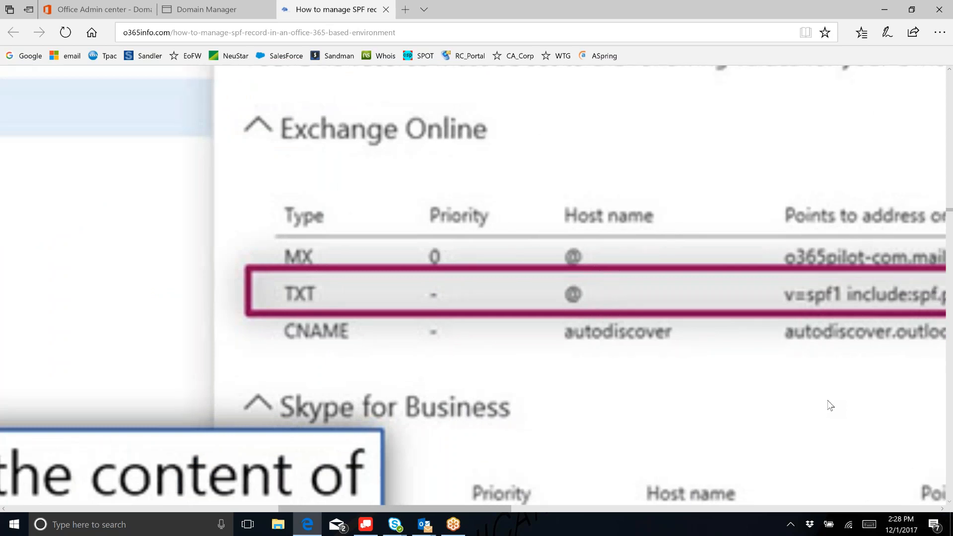
pyautogui.hscroll(2, 831, 406)
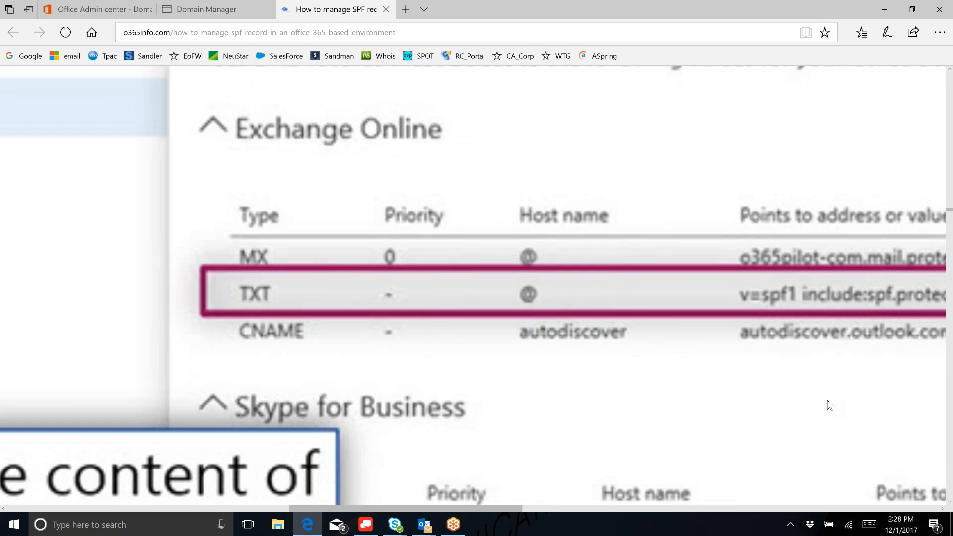
pyautogui.hscroll(1, 829, 493)
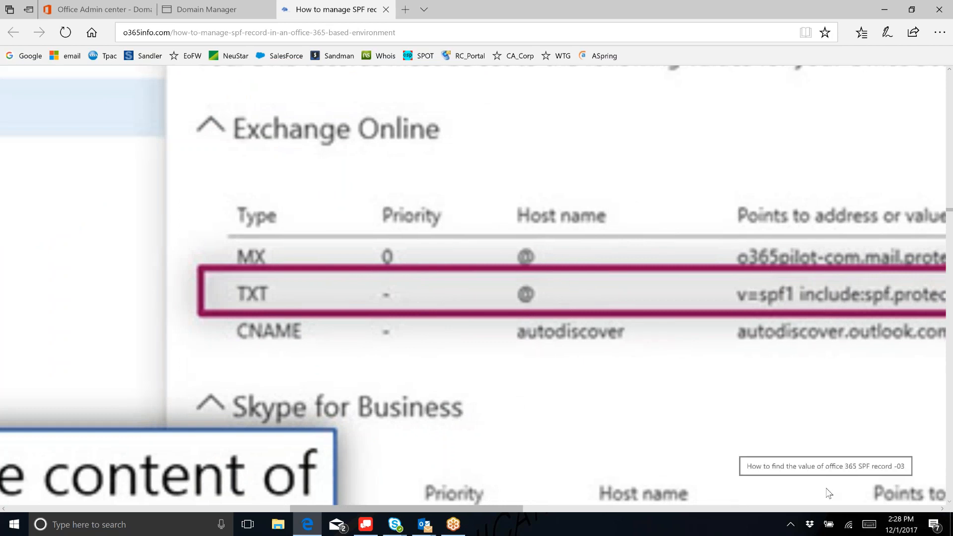
pyautogui.scroll(-2, 829, 493)
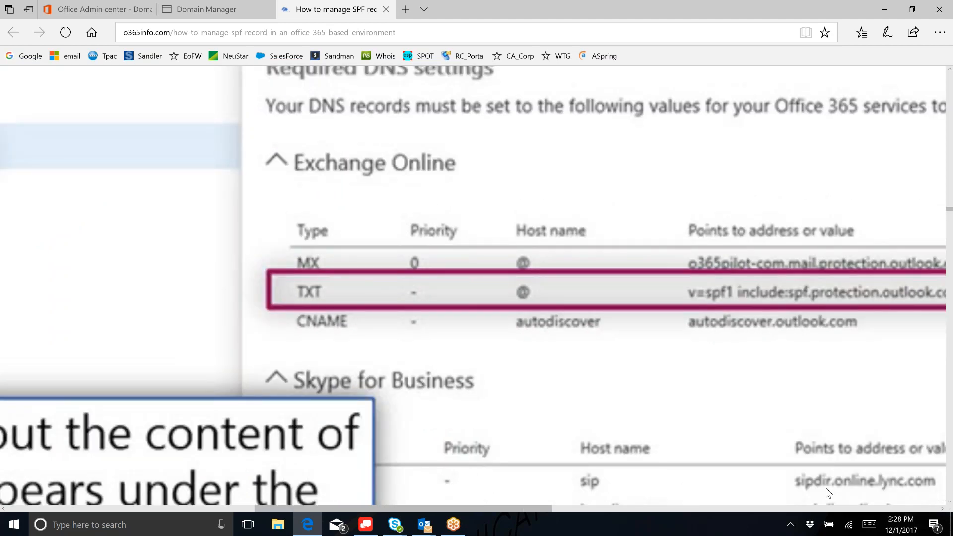
pyautogui.click(102, 9)
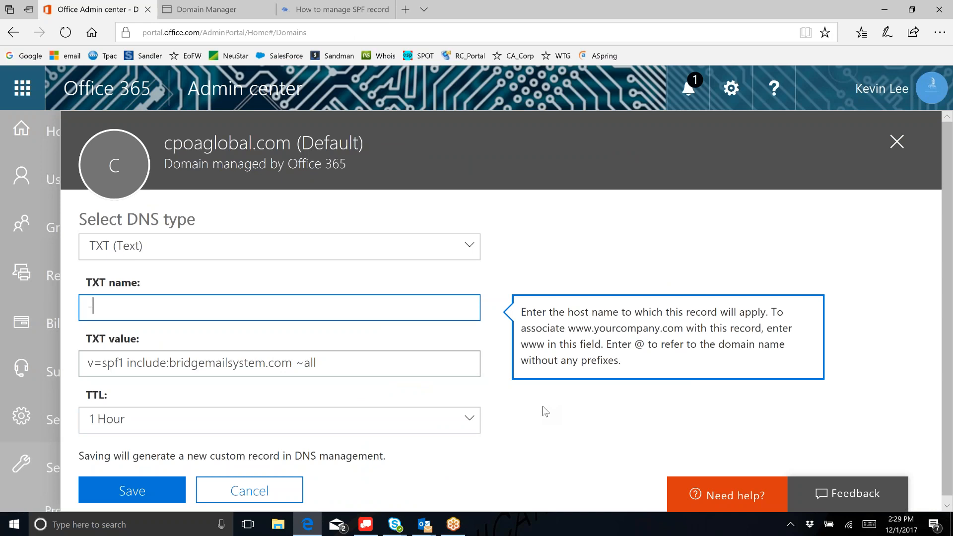
# - Change the TXT host name from '-' to '@' and save, getting the existing-SPF-record error
pyautogui.scroll(-1, 516, 425)
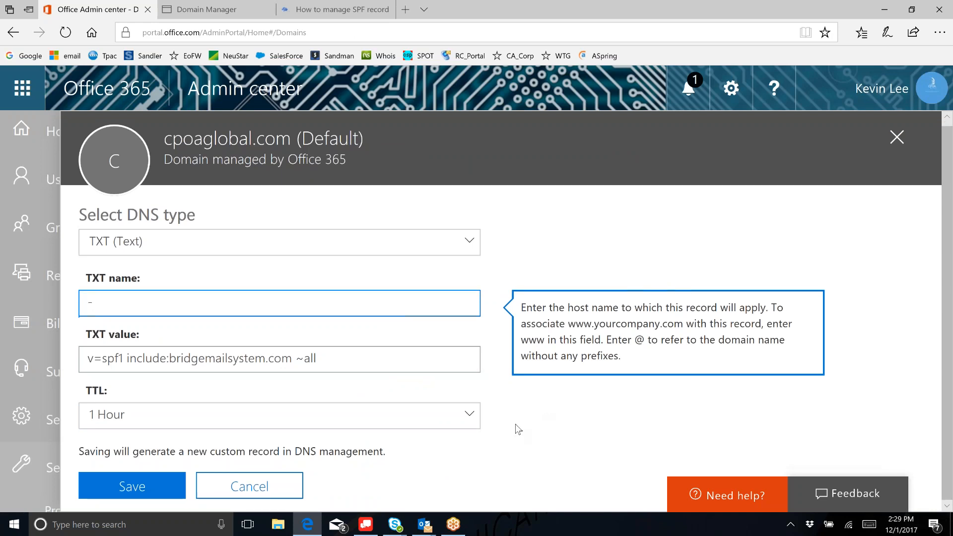
pyautogui.click(154, 489)
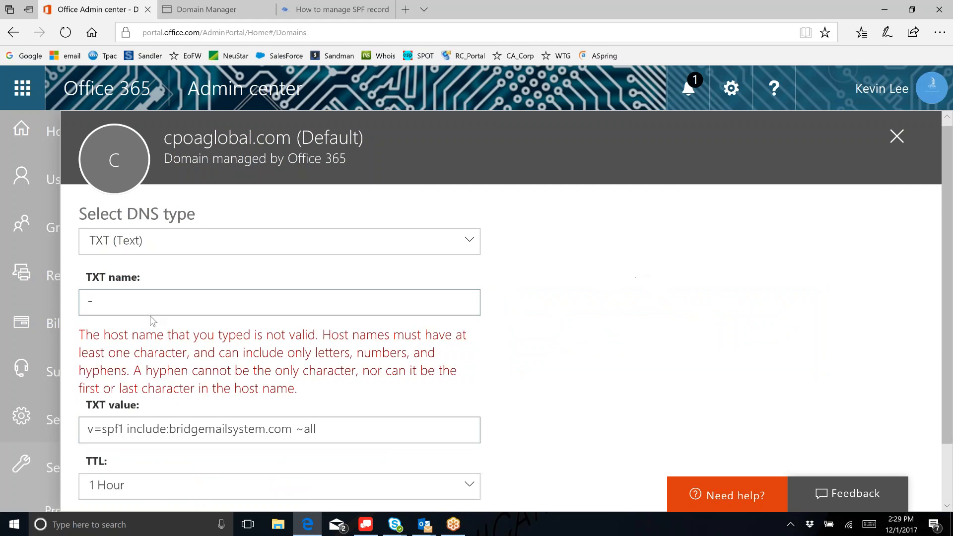
pyautogui.click(105, 309)
pyautogui.moveTo(86, 300); pyautogui.dragTo(490, 304)
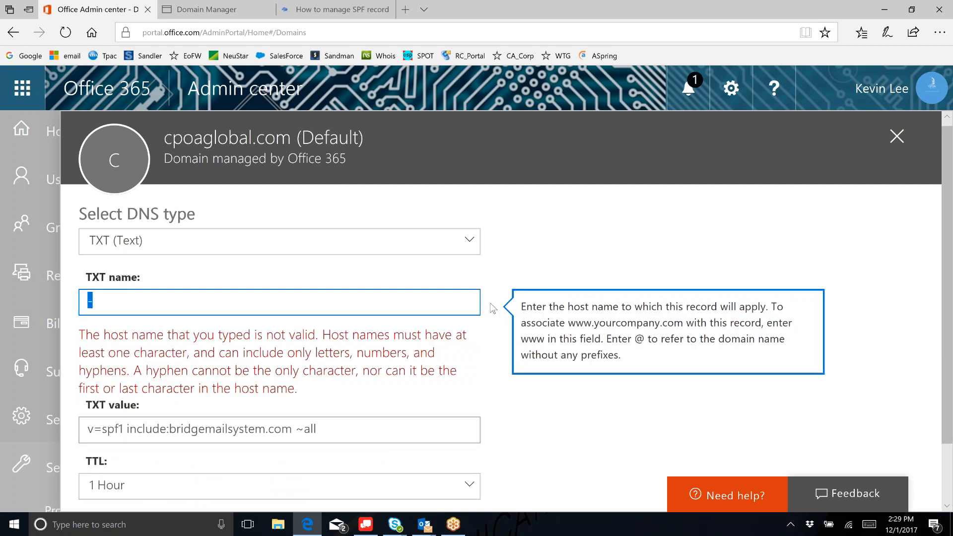
pyautogui.write('@')
pyautogui.scroll(-1, 531, 223)
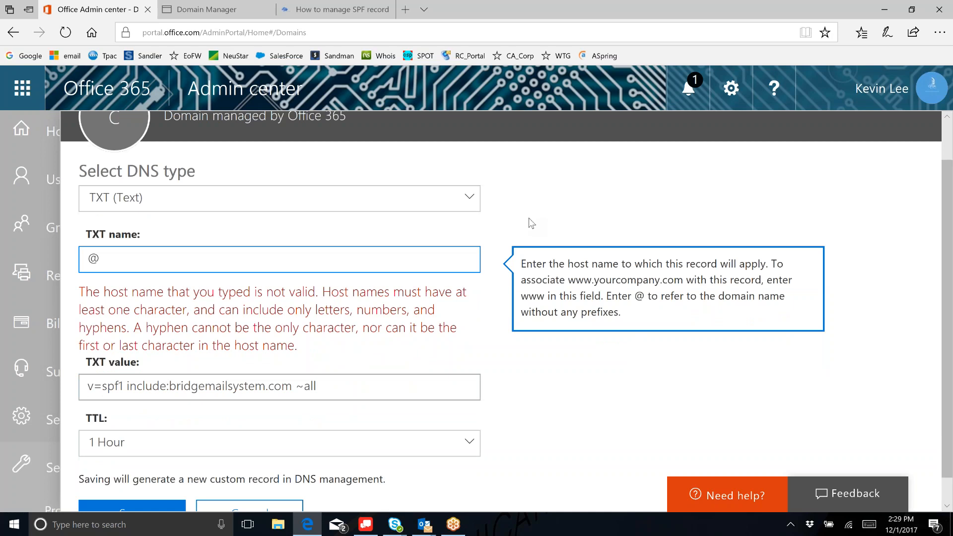
pyautogui.scroll(-1, 531, 224)
pyautogui.click(132, 484)
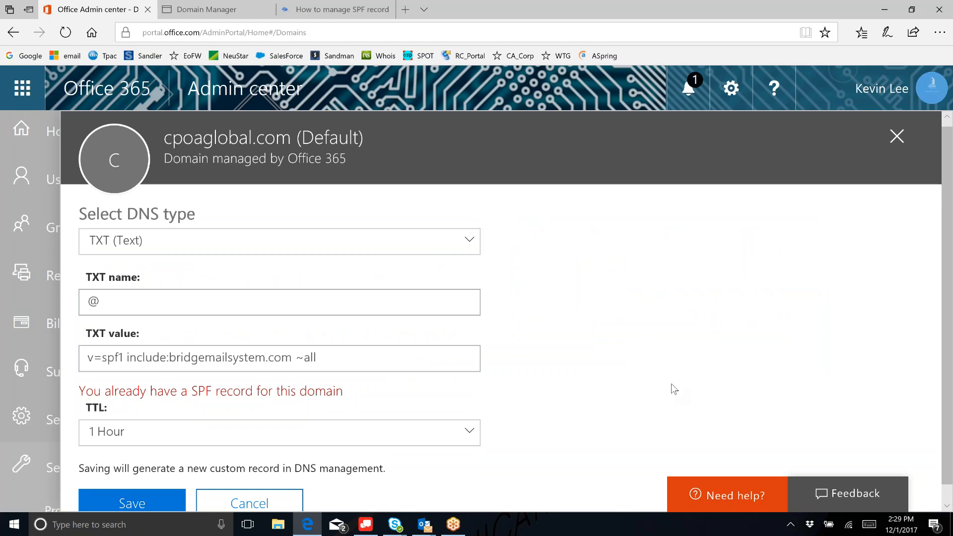
pyautogui.scroll(-1, 674, 389)
pyautogui.scroll(-1, 674, 389)
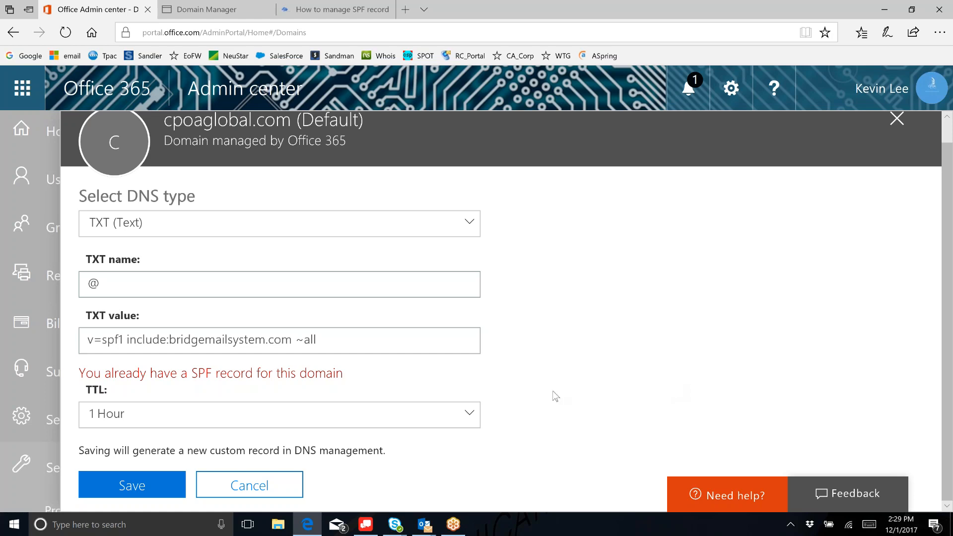
# - Cancel the TXT record and scroll to cpoaglobal.com's custom records: one A, two CNAME
pyautogui.click(272, 488)
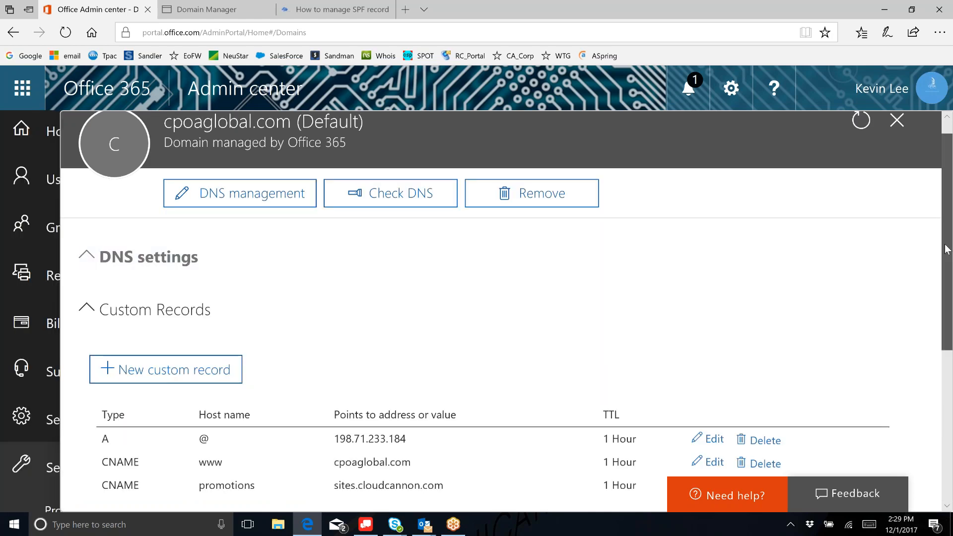
pyautogui.scroll(-1, 947, 249)
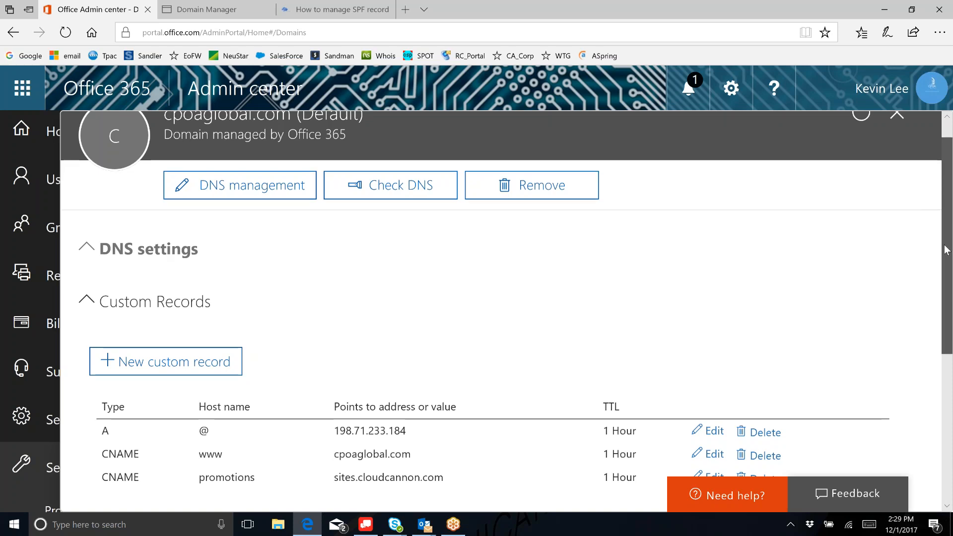
pyautogui.scroll(-1, 947, 249)
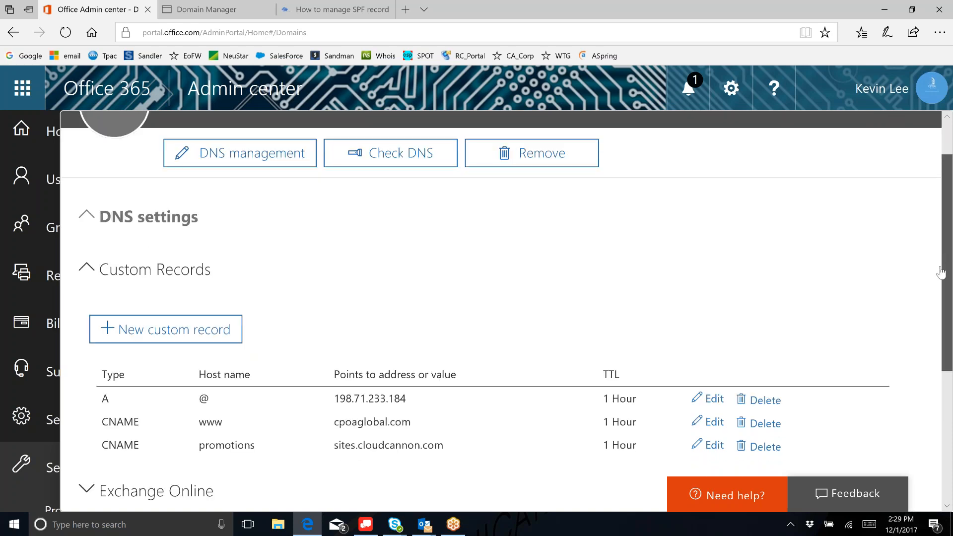
pyautogui.scroll(-1, 942, 272)
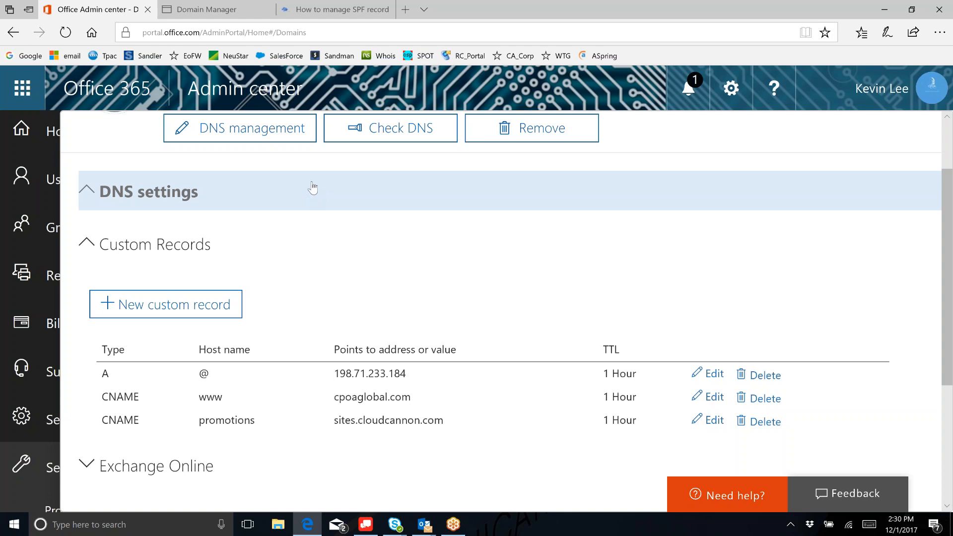
# - Launch Notepad and try copying the A record row with address 198.71.233.184
pyautogui.click(8, 533)
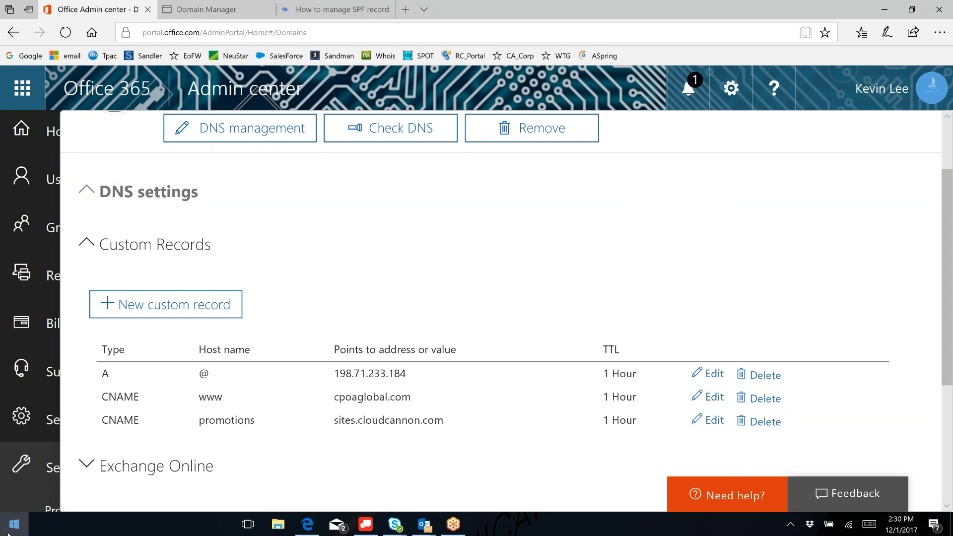
pyautogui.write('note')
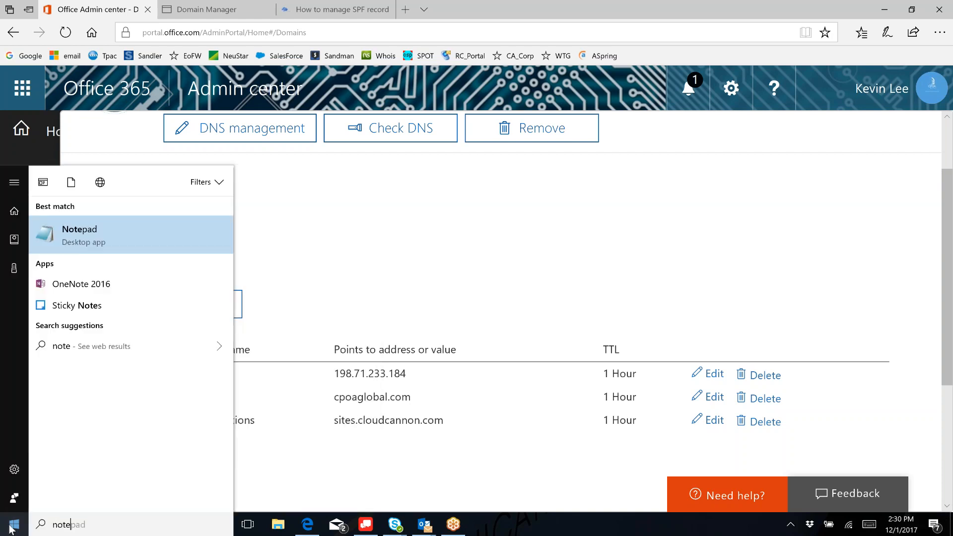
pyautogui.press('Return')
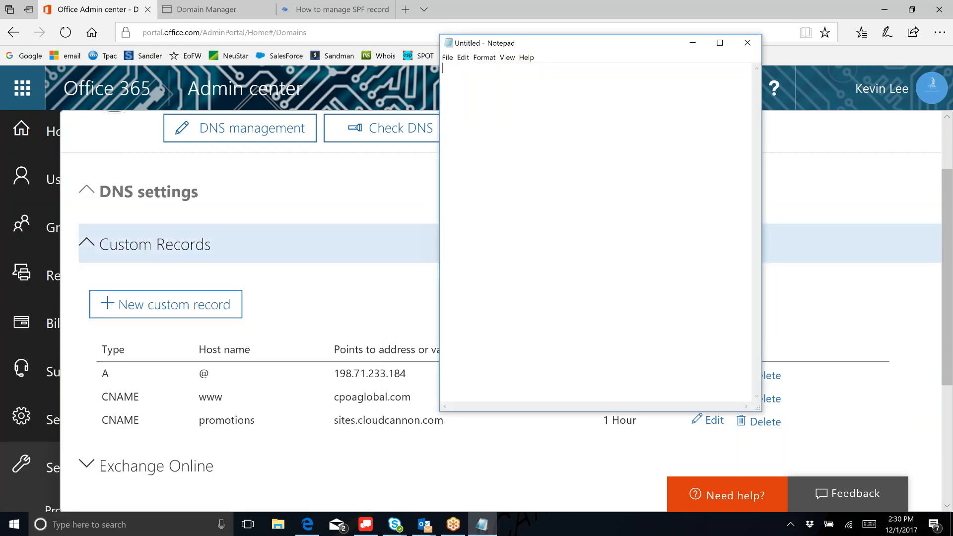
pyautogui.moveTo(639, 41); pyautogui.dragTo(724, 41)
pyautogui.moveTo(408, 373); pyautogui.dragTo(341, 376)
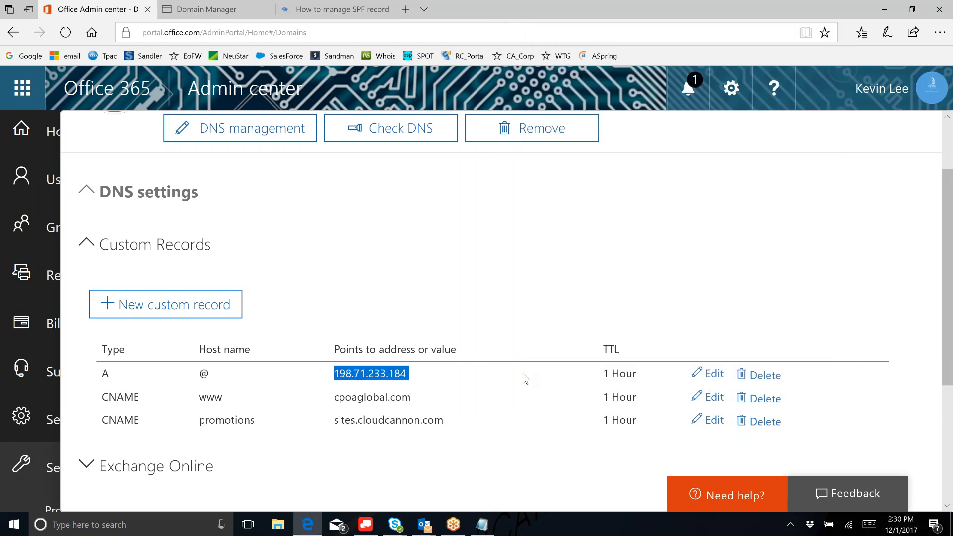
pyautogui.moveTo(639, 373); pyautogui.dragTo(91, 374)
pyautogui.rightClick(102, 376)
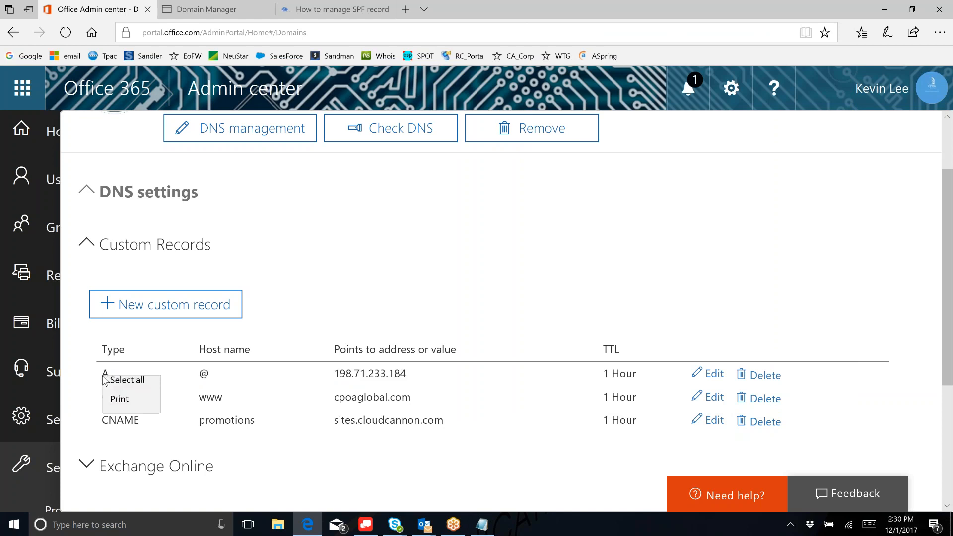
pyautogui.click(506, 376)
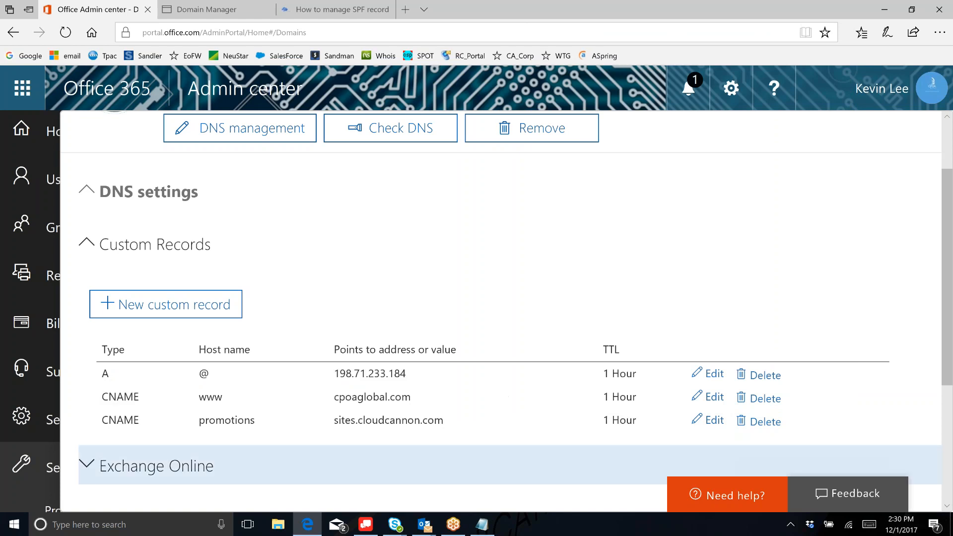
# - Capture the custom DNS records table with Snipping Tool, then minimize its window
pyautogui.click(11, 525)
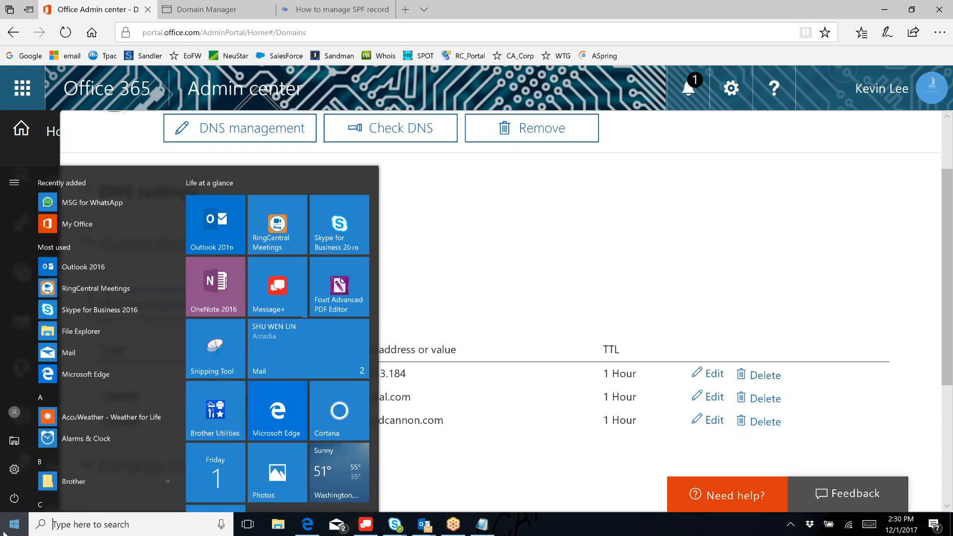
pyautogui.click(215, 347)
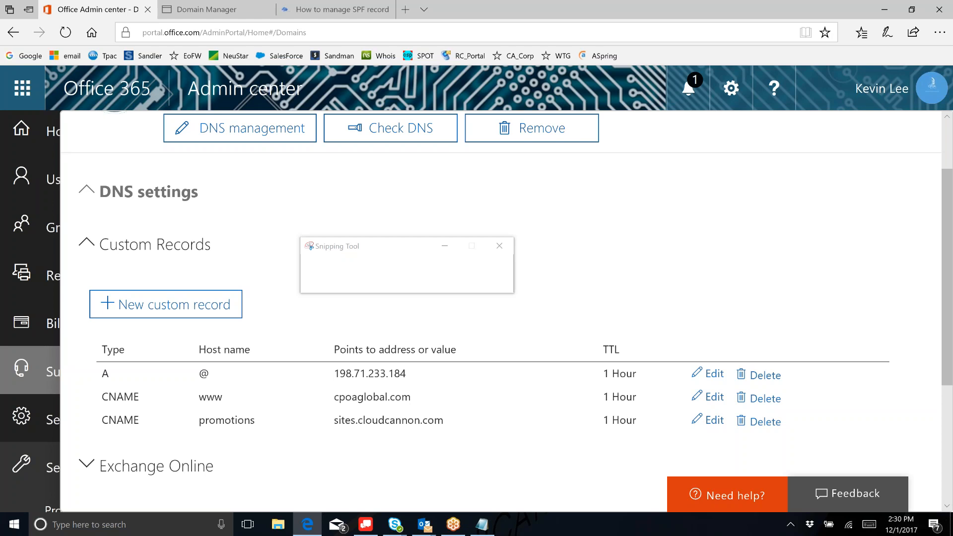
pyautogui.moveTo(91, 330); pyautogui.dragTo(832, 447)
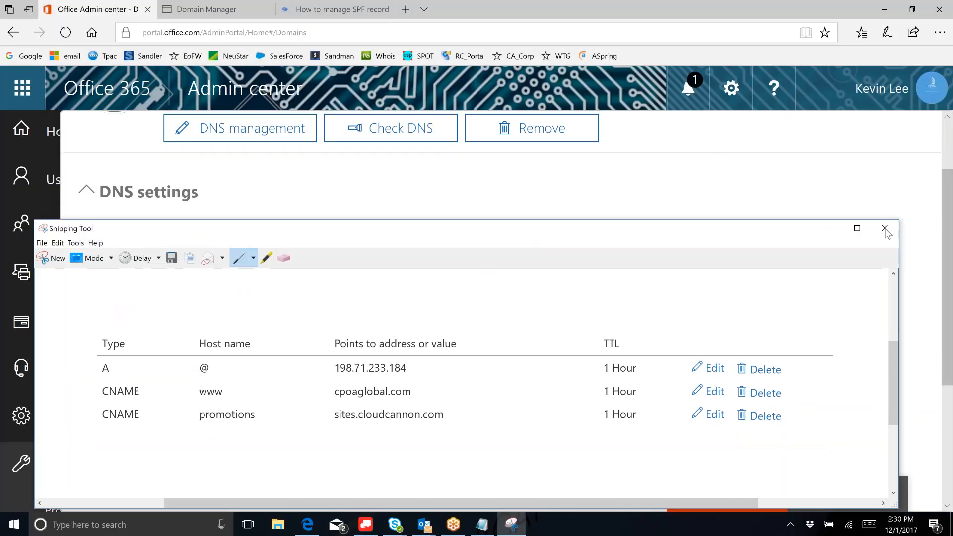
pyautogui.moveTo(597, 233); pyautogui.dragTo(626, 262)
pyautogui.click(860, 259)
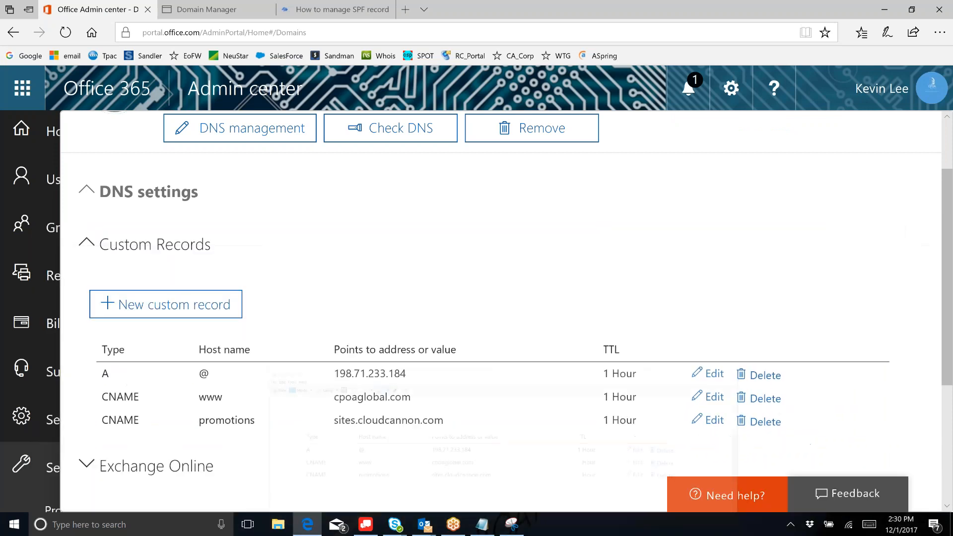
pyautogui.click(714, 376)
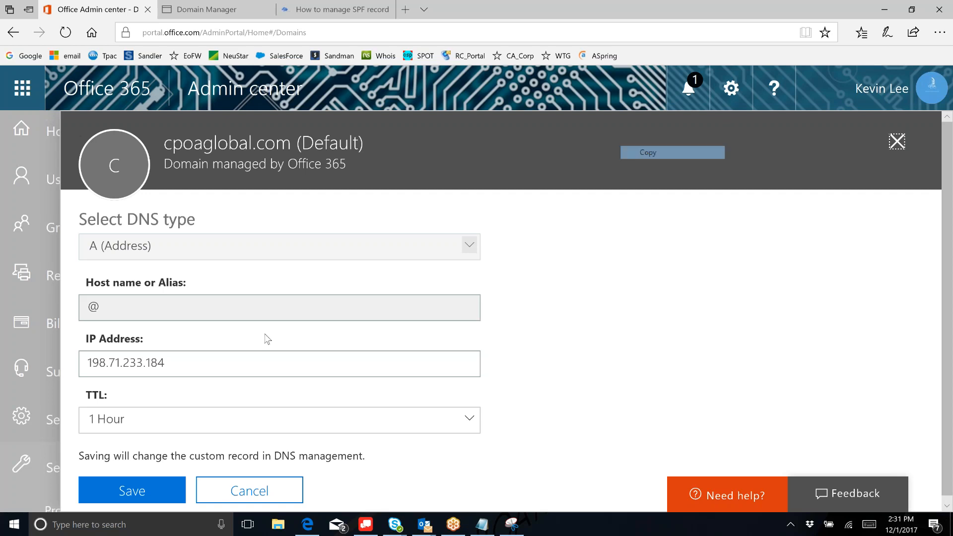
pyautogui.click(219, 360)
pyautogui.hotkey('ctrl', 'a')
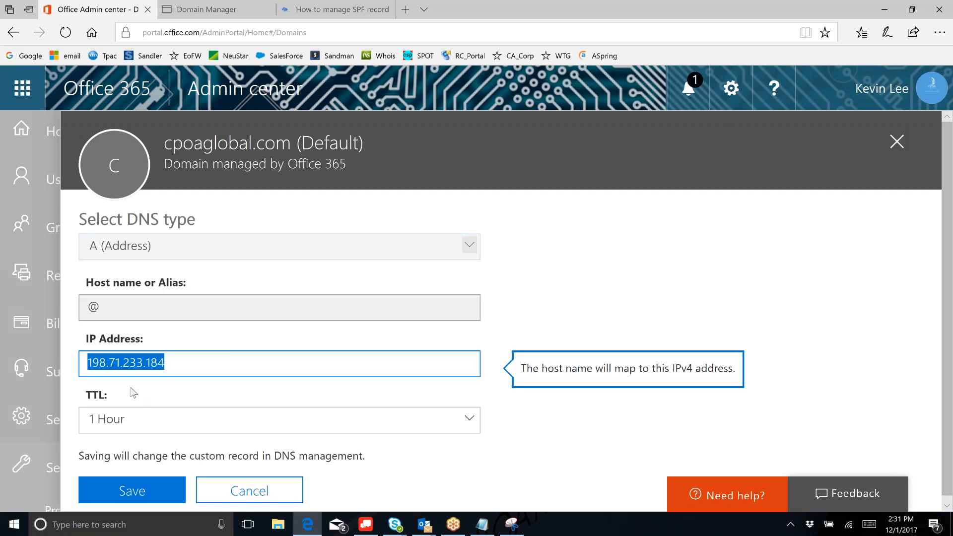
pyautogui.write('"v=spf1 include:bridgemailsystem.com ~all"')
pyautogui.press('BackSpace')
pyautogui.click(95, 359)
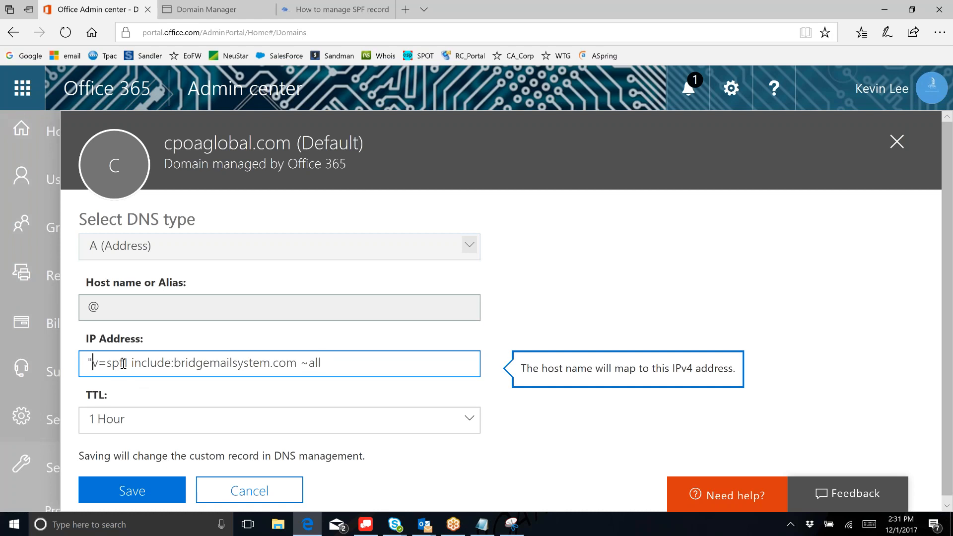
pyautogui.press('BackSpace')
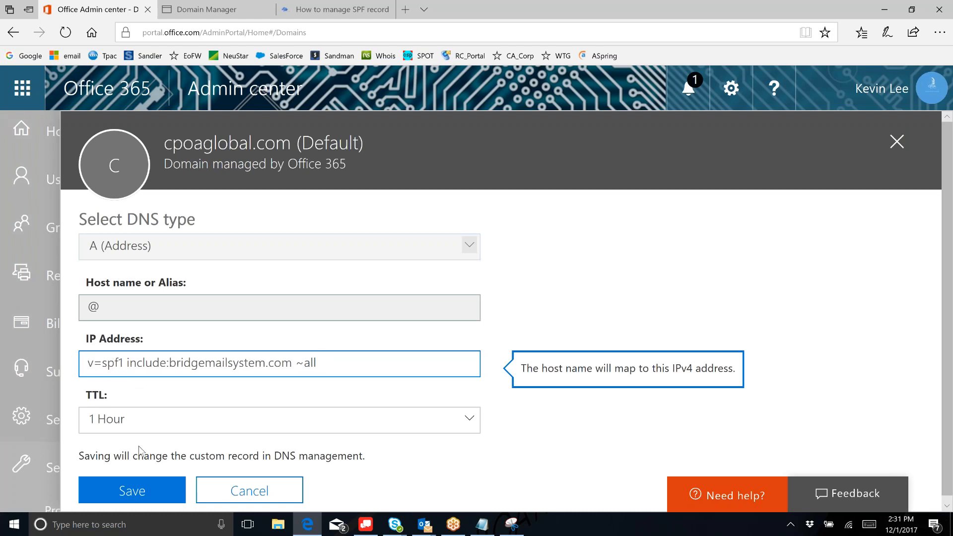
pyautogui.click(142, 492)
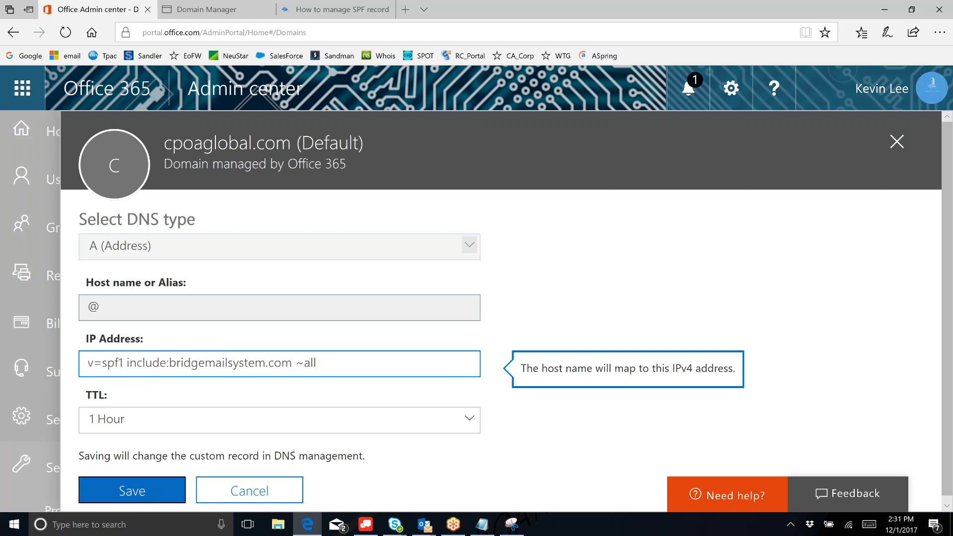
pyautogui.click(474, 250)
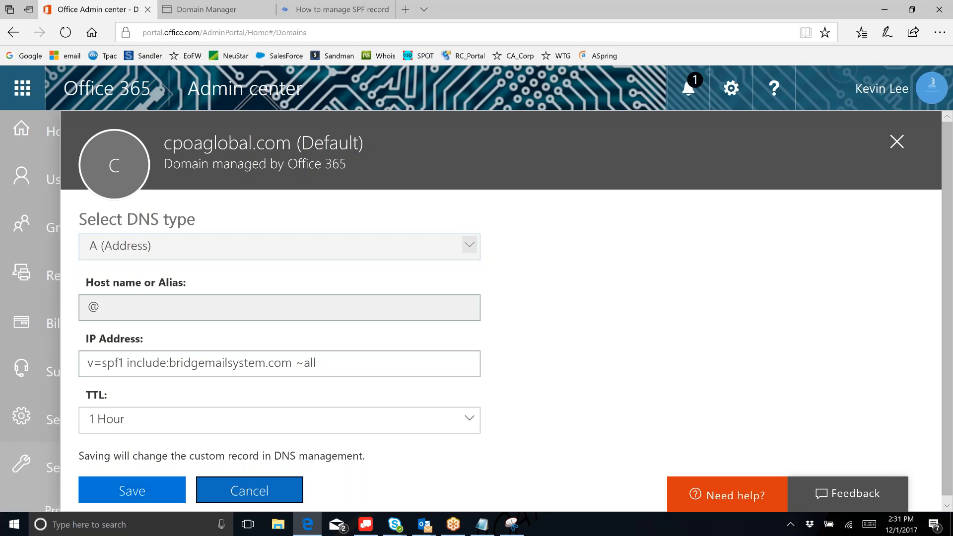
pyautogui.click(249, 490)
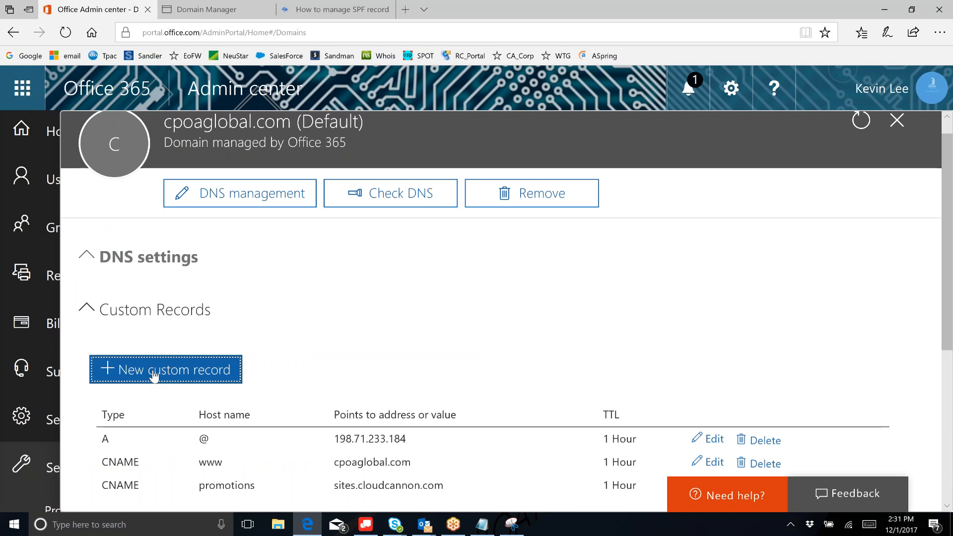
# - Save a new TXT record at @ with unquoted value v=spf1 include:bridgemailsystem.com ~all; the SPF-exists error appears
pyautogui.click(153, 376)
pyautogui.click(186, 308)
pyautogui.write('@')
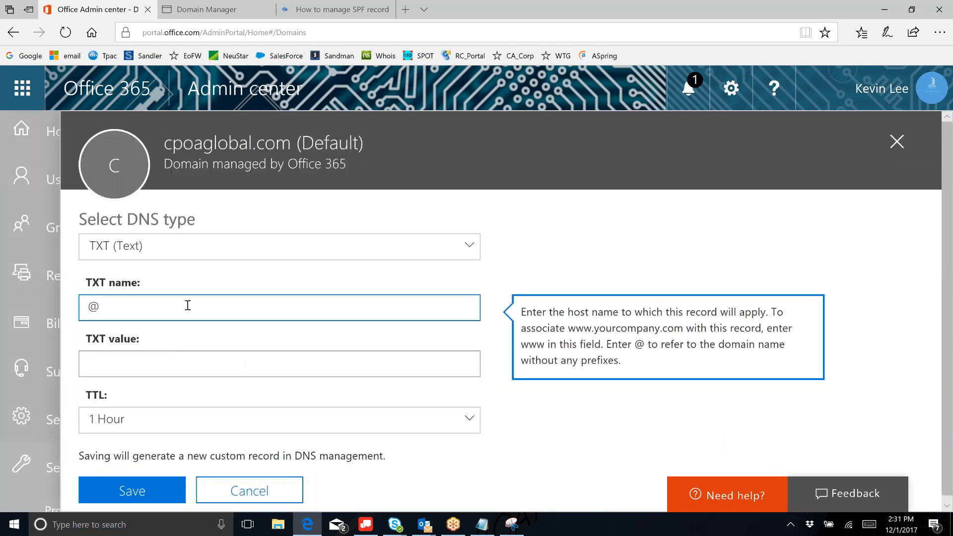
pyautogui.press('Tab')
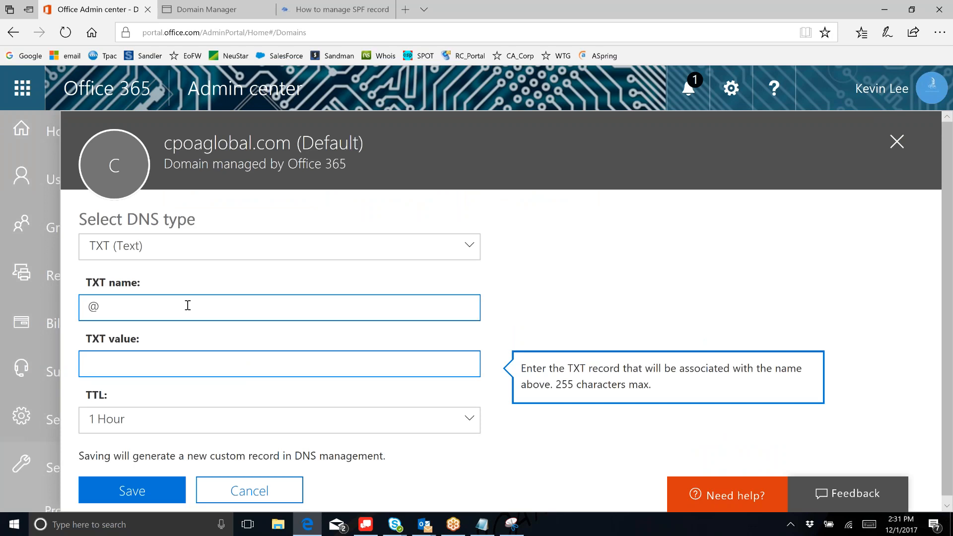
pyautogui.write('"v=spf1 include:bridgemailsystem.com ~all"')
pyautogui.press('BackSpace')
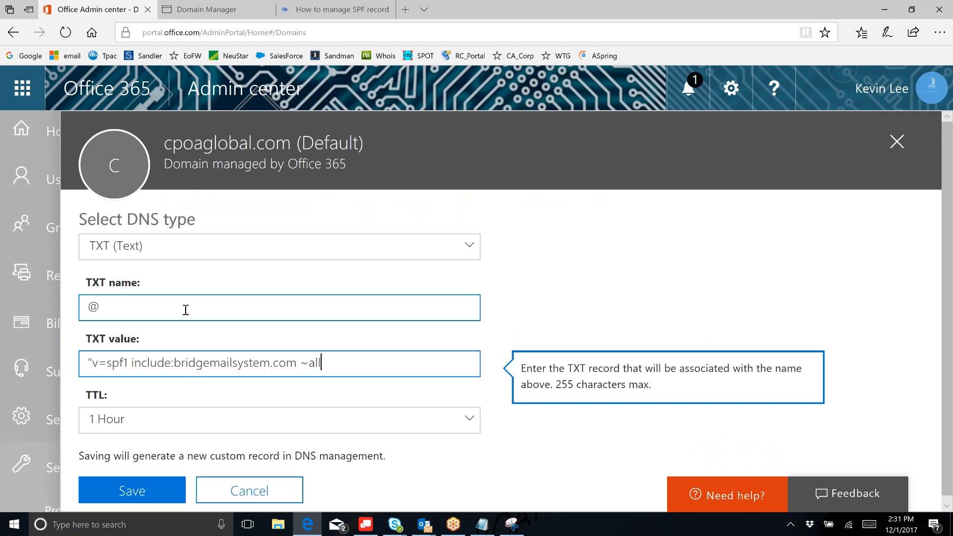
pyautogui.click(93, 362)
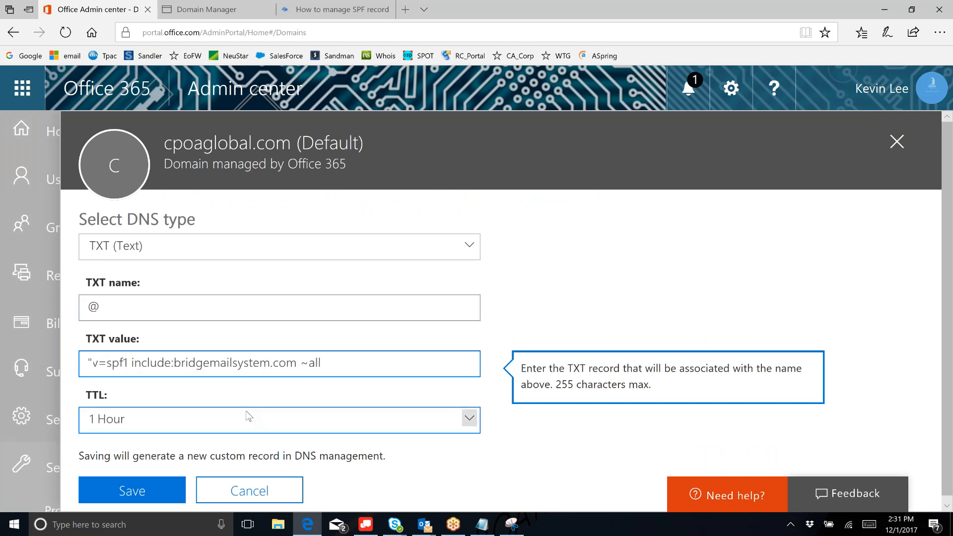
pyautogui.press('BackSpace')
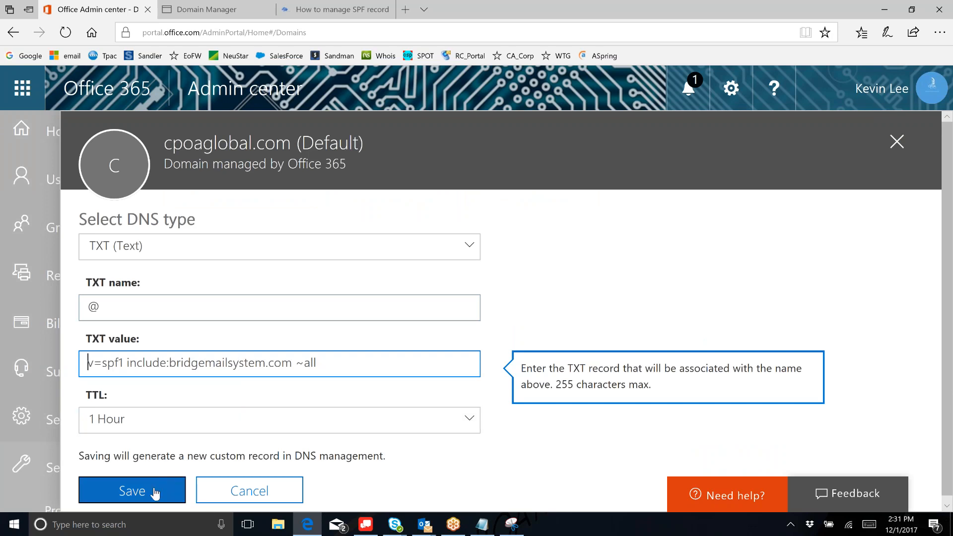
pyautogui.click(132, 490)
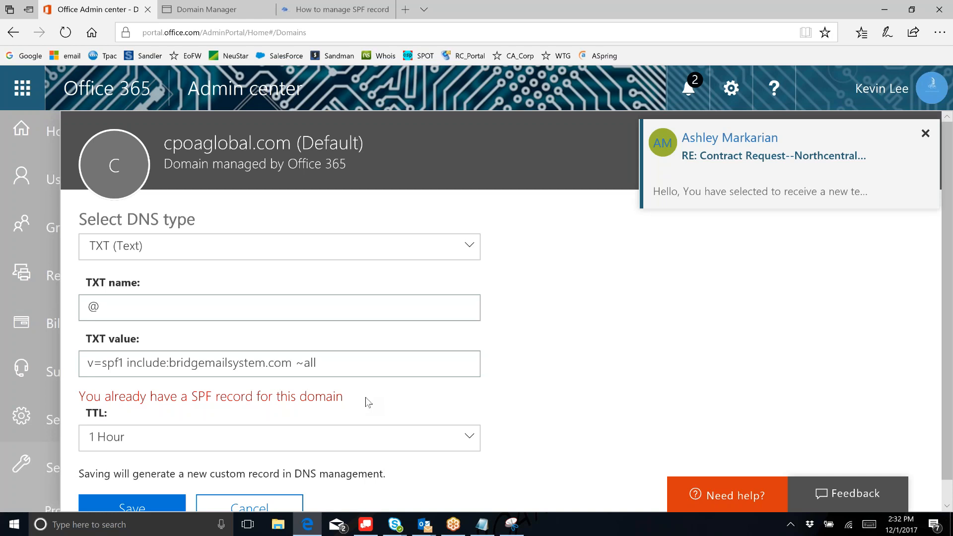
pyautogui.scroll(-1, 366, 397)
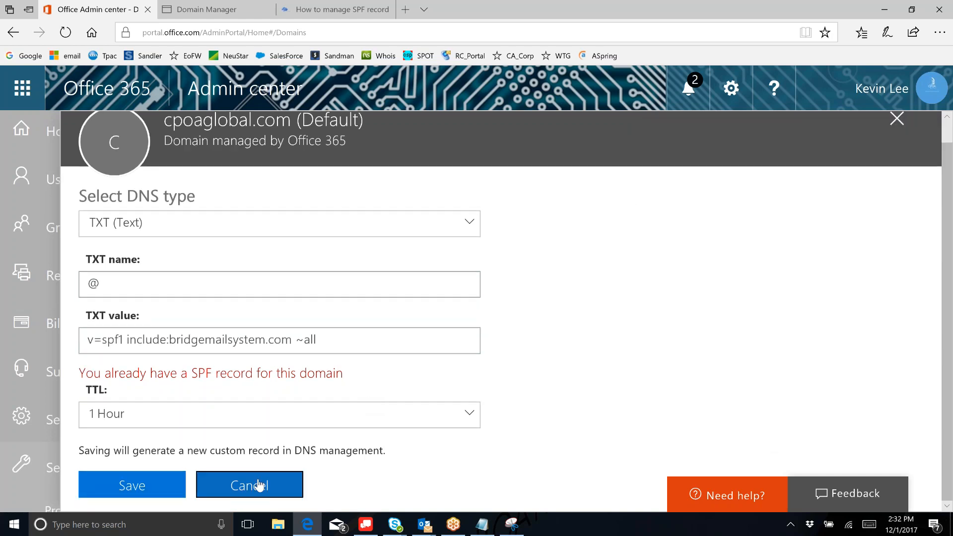
# - Discard the rejected TXT record and run Check DNS on cpoaglobal.com, reviewing the custom records list
pyautogui.click(259, 484)
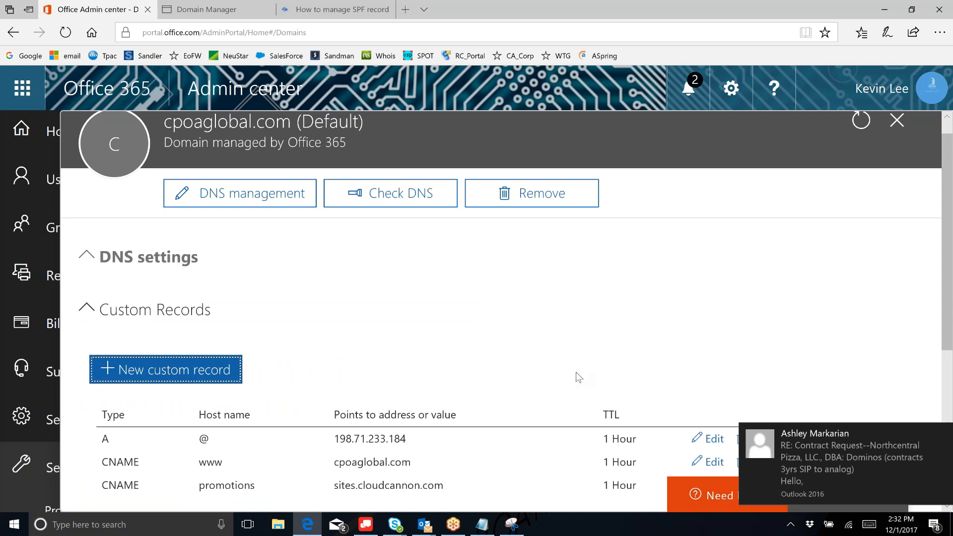
pyautogui.click(546, 346)
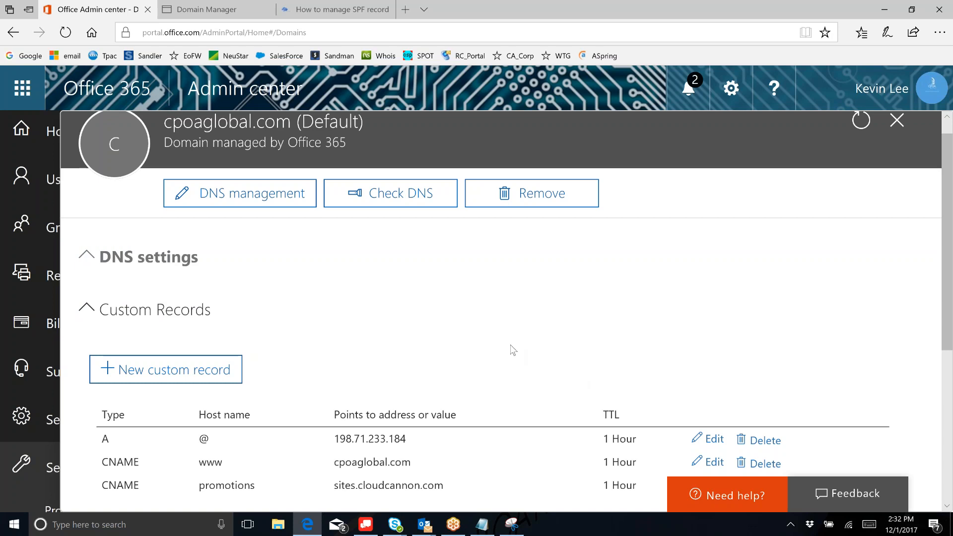
pyautogui.click(396, 198)
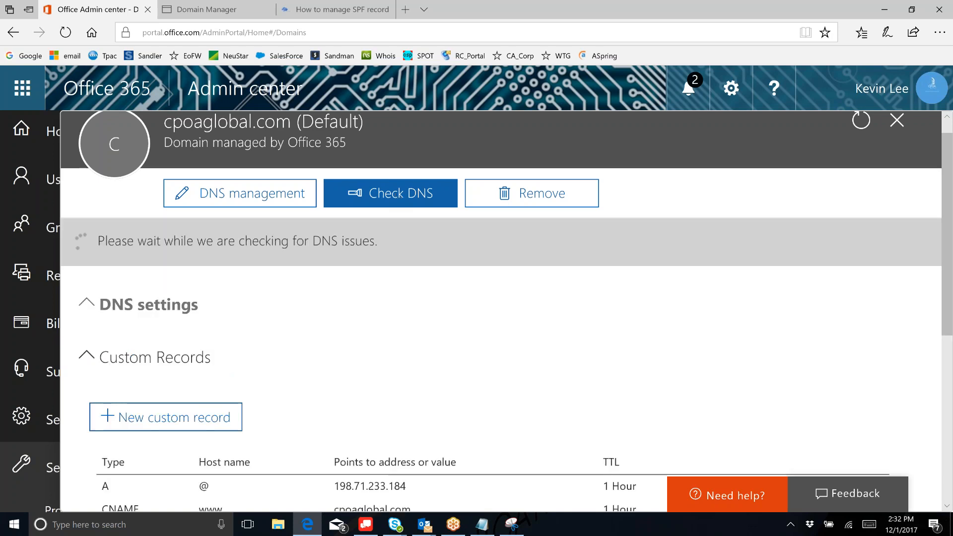
pyautogui.scroll(-1, 400, 376)
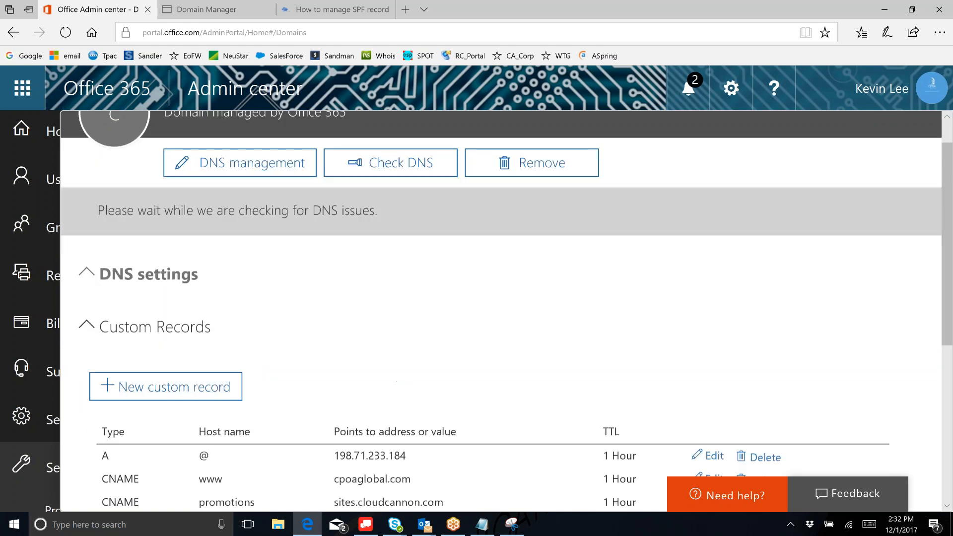
pyautogui.scroll(-2, 399, 376)
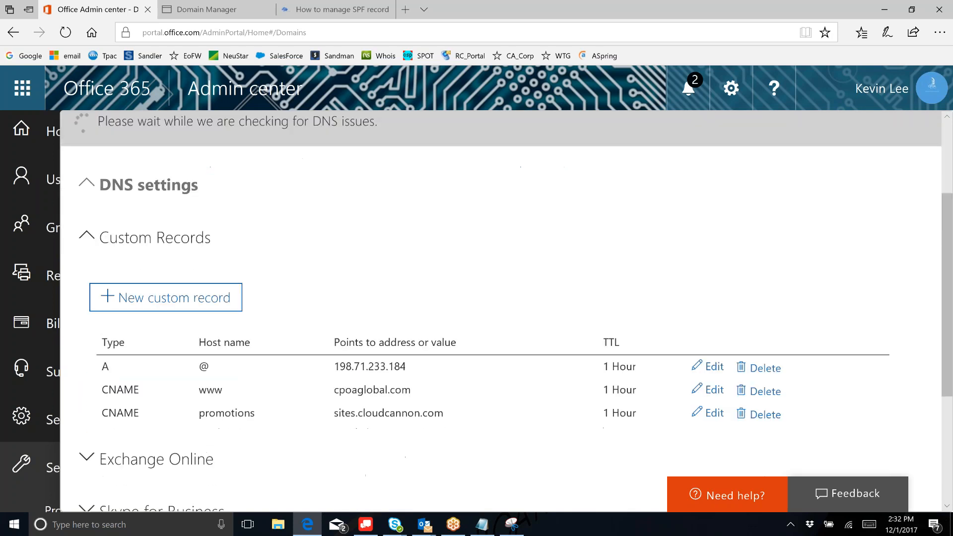
pyautogui.scroll(3, 500, 311)
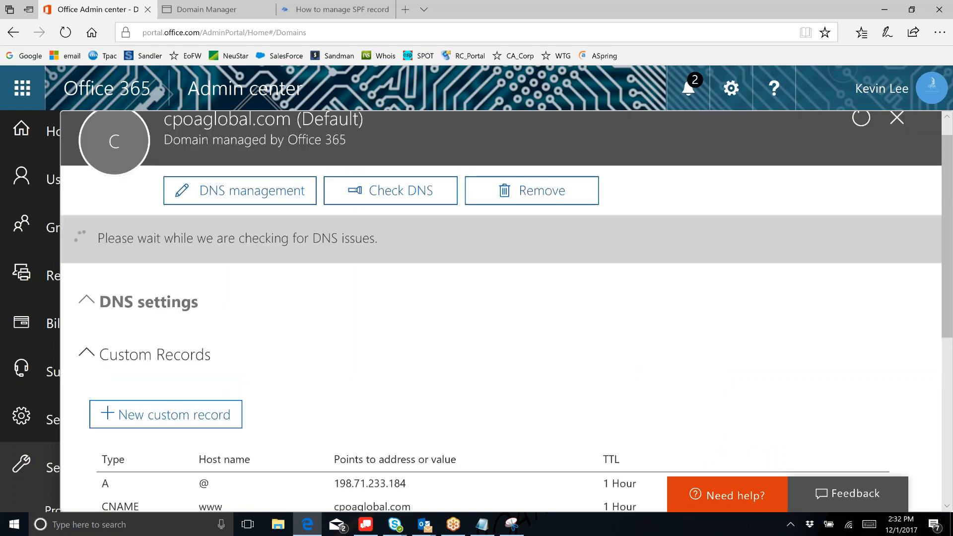
pyautogui.scroll(-3, 453, 363)
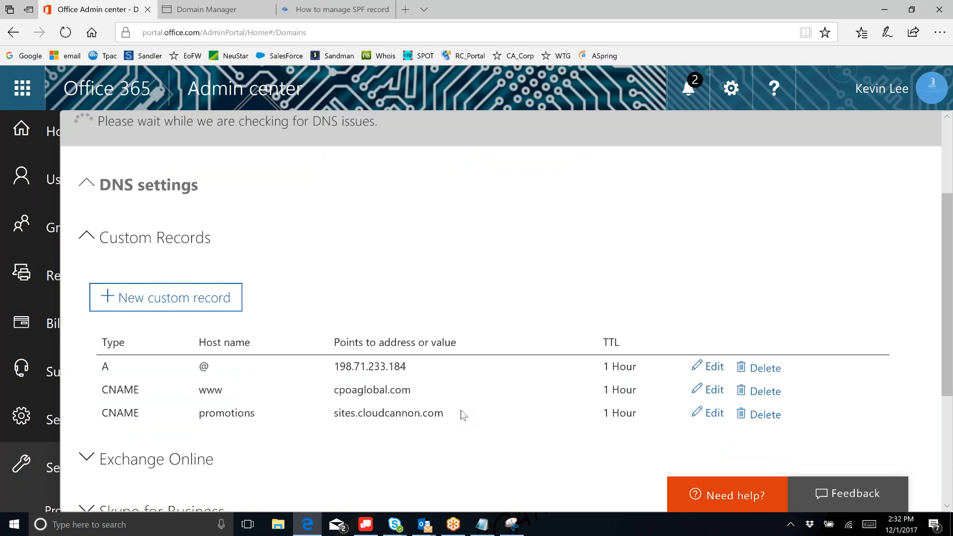
pyautogui.moveTo(946, 341); pyautogui.dragTo(946, 376)
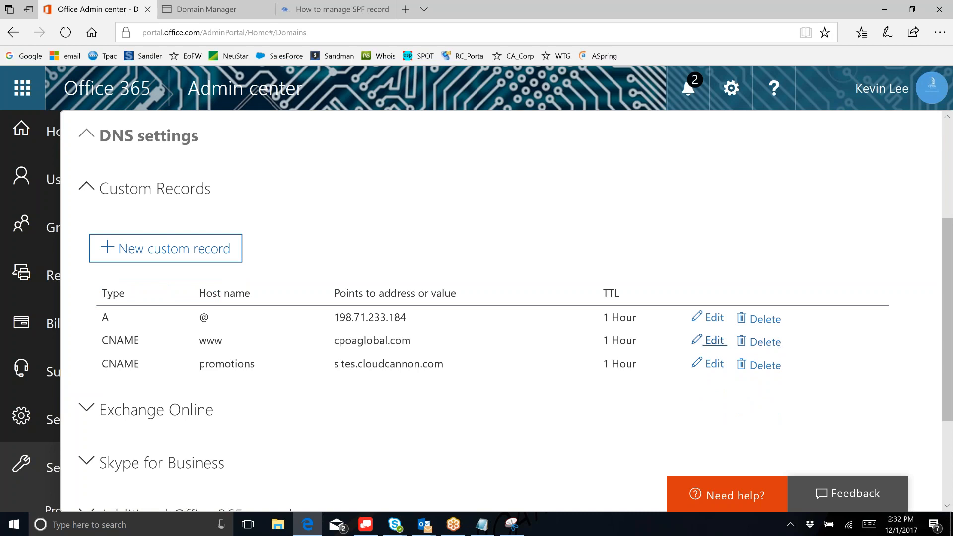
# - Open the www CNAME record, close it without saving, and scroll down to the Custom Records table
pyautogui.click(715, 340)
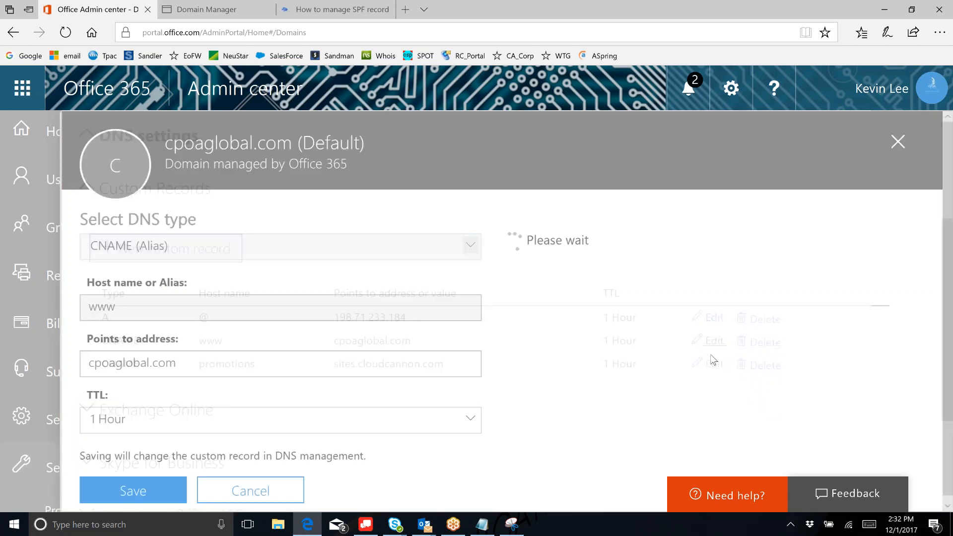
pyautogui.moveTo(948, 235); pyautogui.dragTo(948, 258)
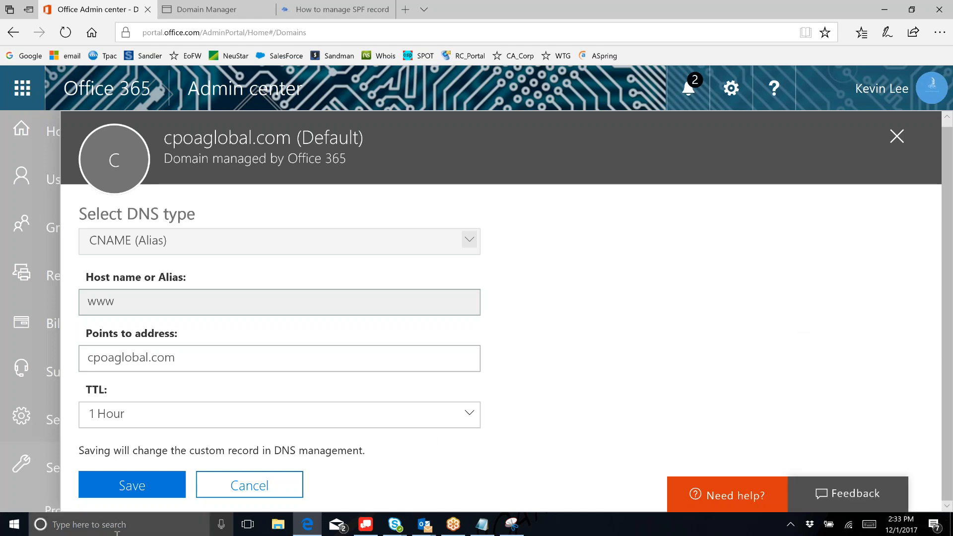
pyautogui.click(237, 487)
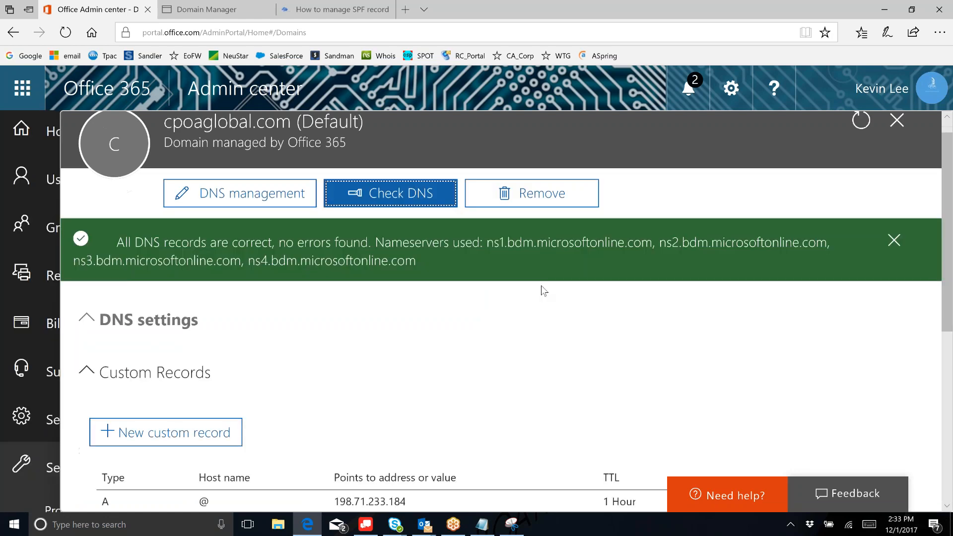
pyautogui.scroll(-1, 542, 292)
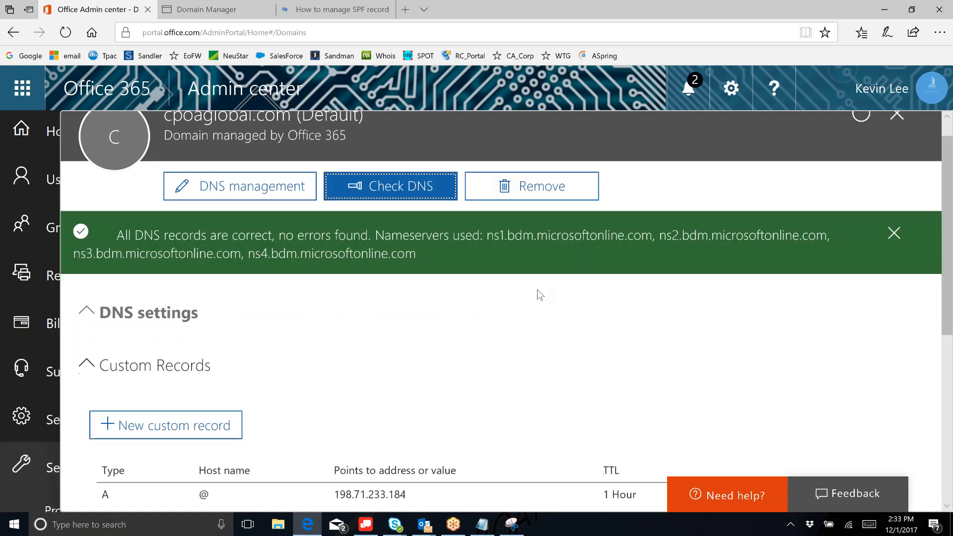
pyautogui.scroll(-2, 537, 290)
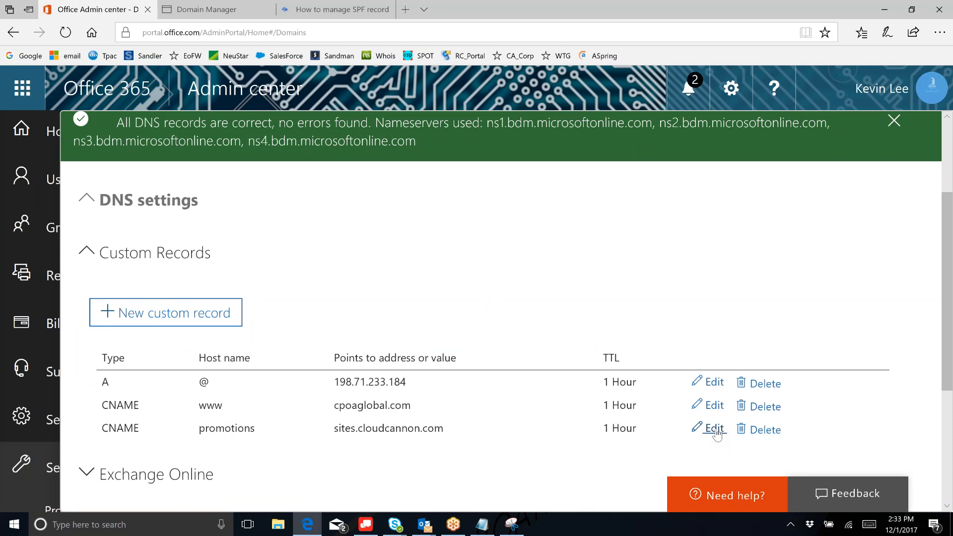
# - Open the promotions CNAME record (sites.cloudcannon.com) for editing, then start a blank browser tab
pyautogui.click(715, 430)
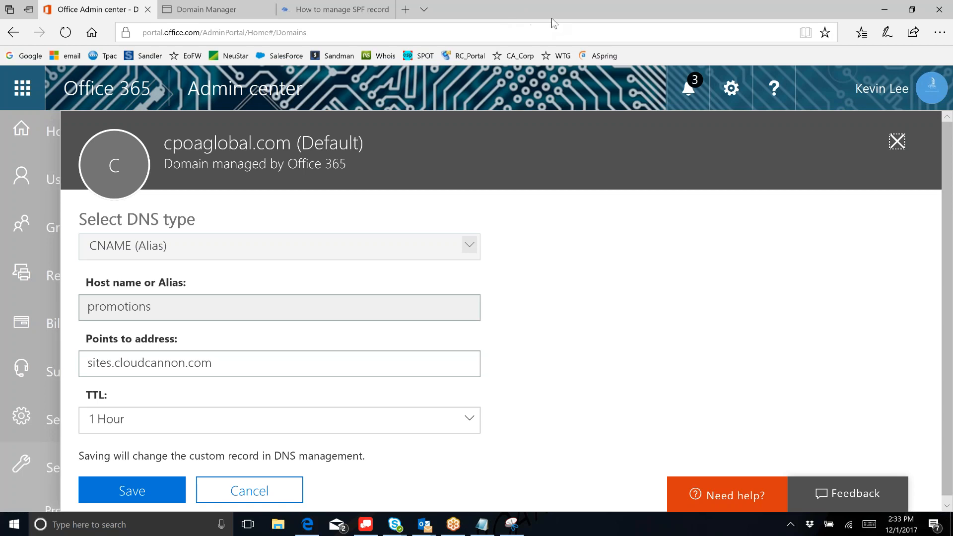
pyautogui.click(405, 10)
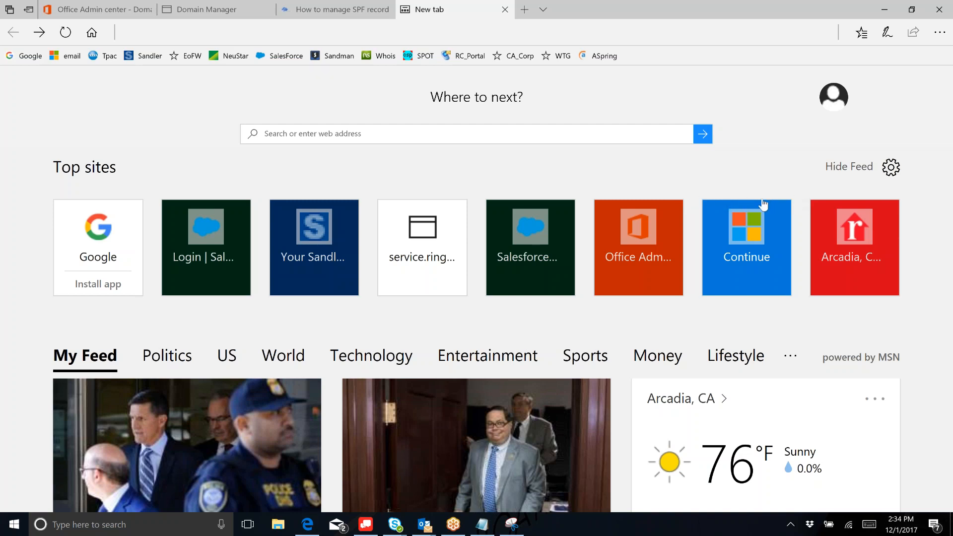
# - Load kitterman.com/spf/validate.html in the new tab
pyautogui.hotkey('alt', 'Tab')
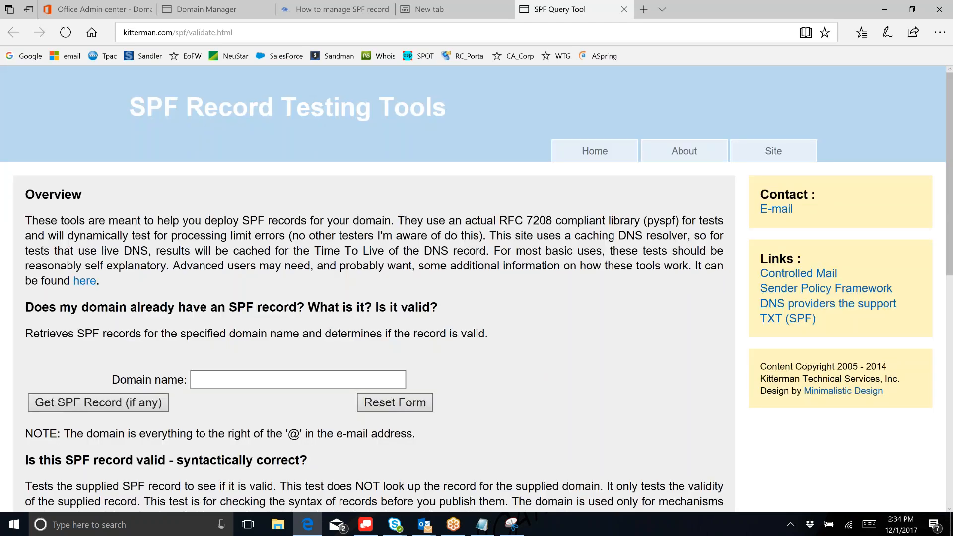
# - Look up cpoaglobal.com's SPF record on kitterman.com, confirm it validates, and return to Admin center
pyautogui.moveTo(952, 141); pyautogui.dragTo(952, 142)
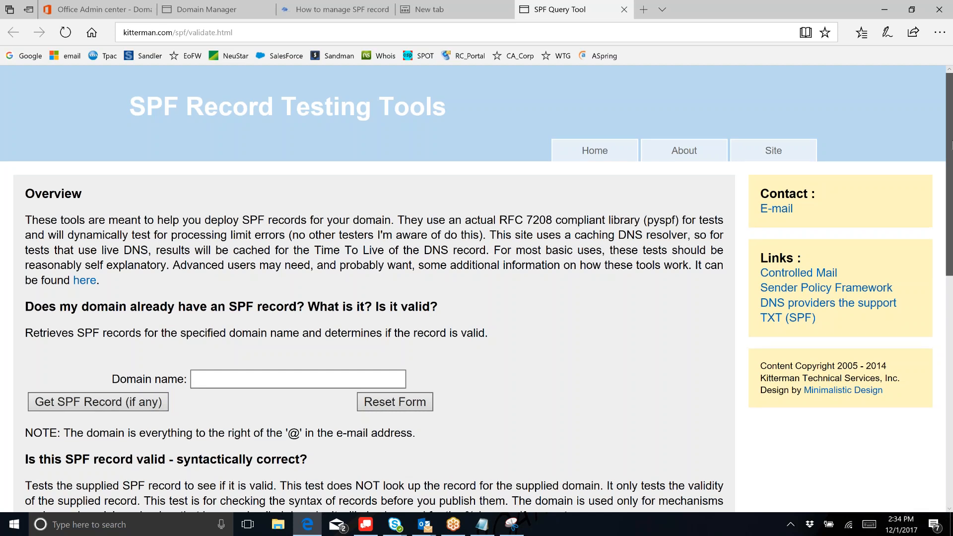
pyautogui.moveTo(951, 143); pyautogui.dragTo(951, 186)
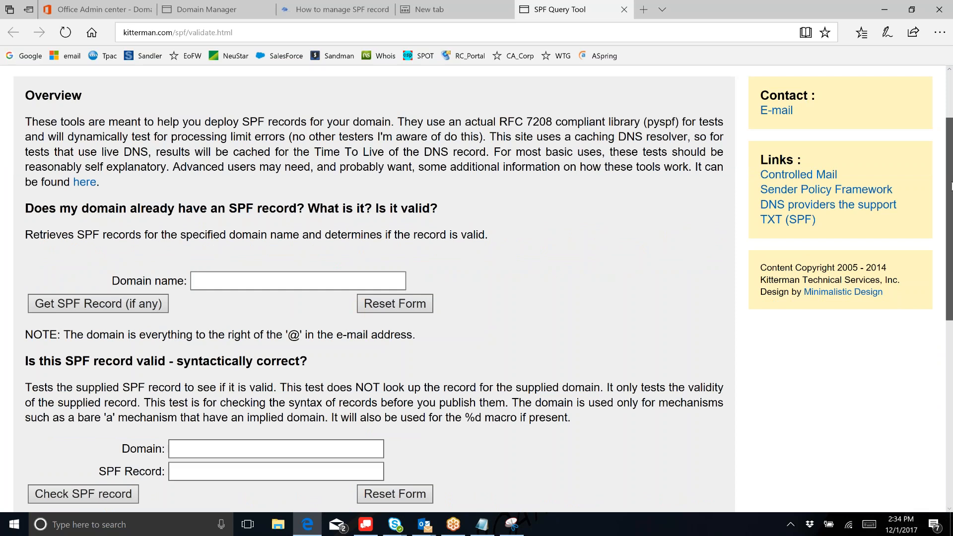
pyautogui.scroll(-1, 132, 311)
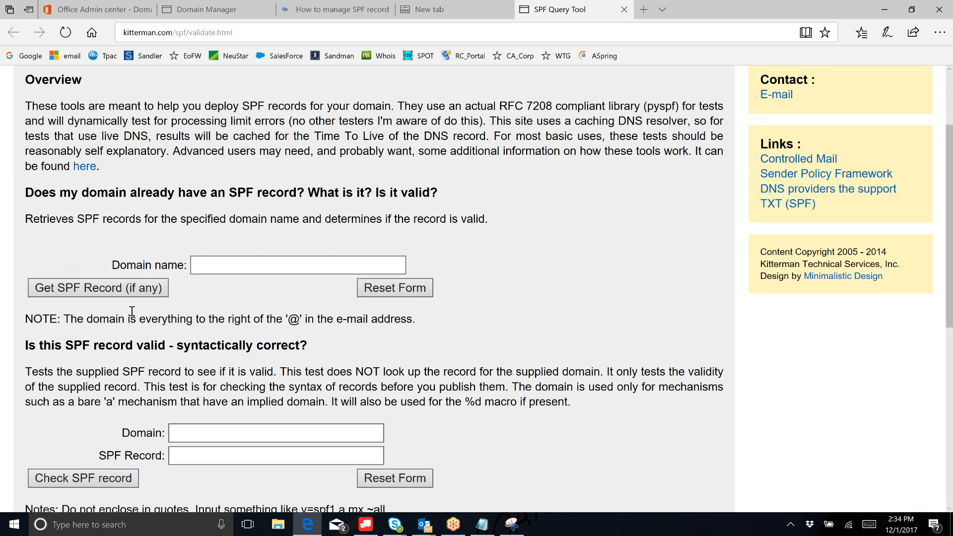
pyautogui.click(215, 259)
pyautogui.write('c')
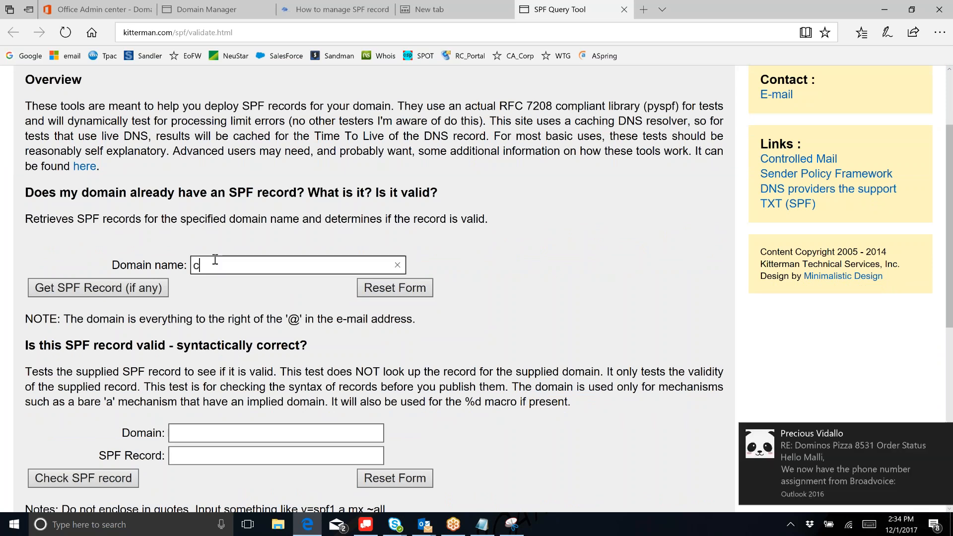
pyautogui.write('poaglobal.com')
pyautogui.click(132, 288)
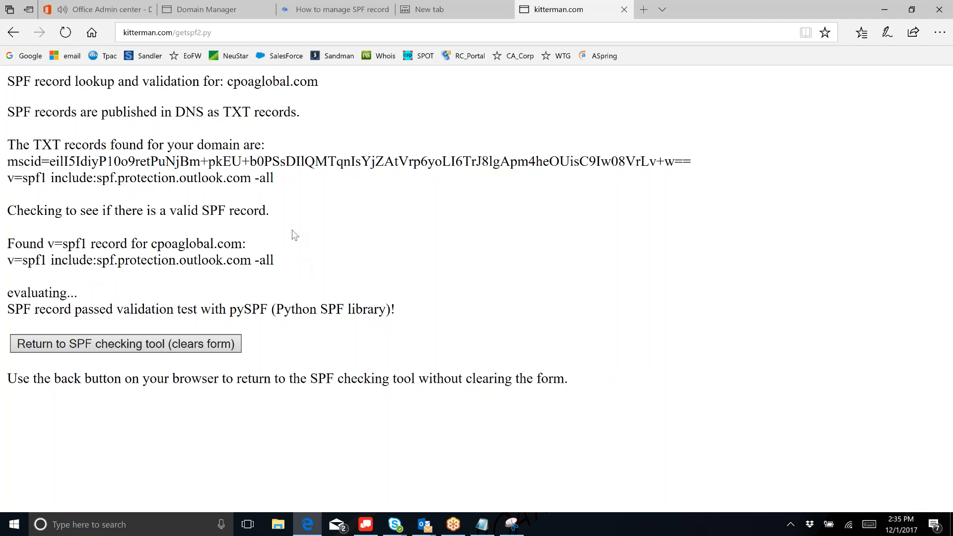
pyautogui.click(110, 14)
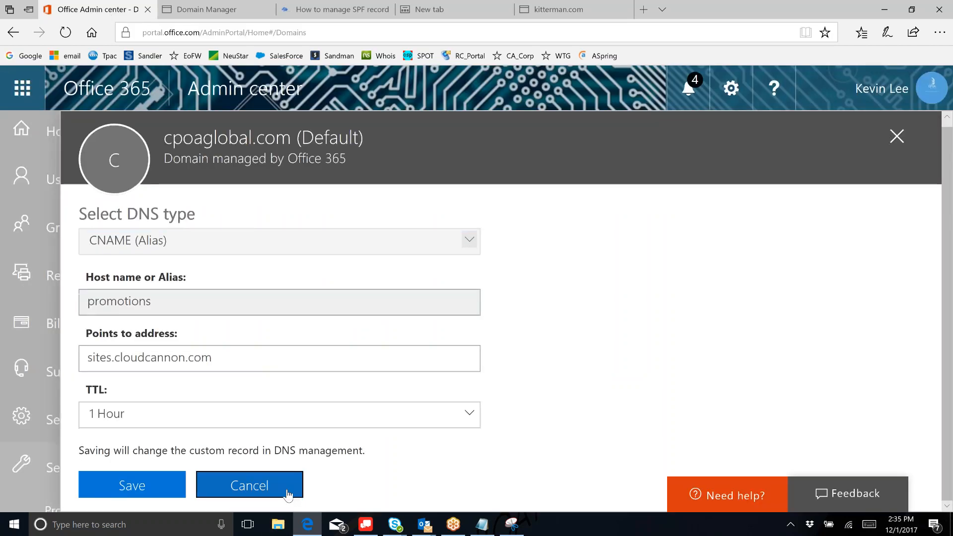
# - Cancel the promotions CNAME editor, then expand Additional Office 365 records and Exchange Online to reveal the SPF TXT
pyautogui.click(288, 491)
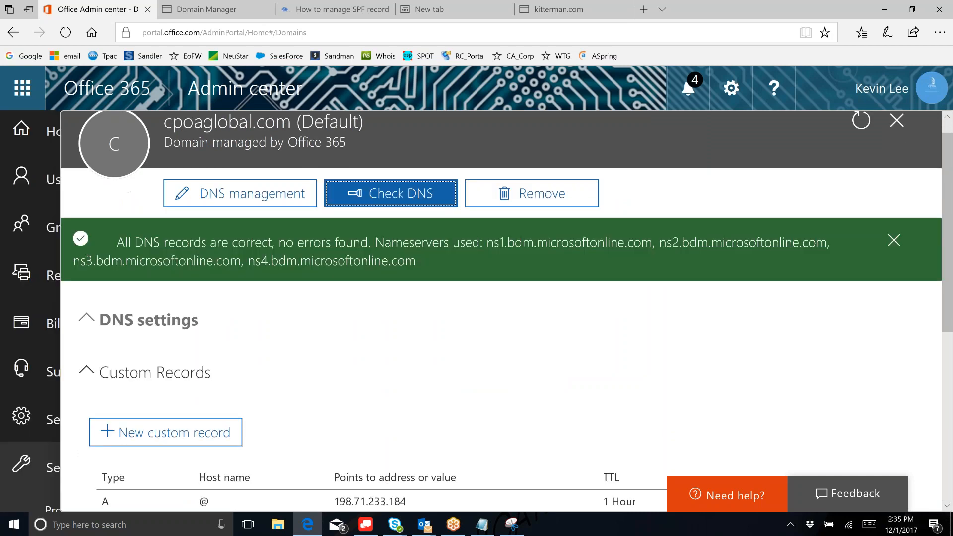
pyautogui.scroll(-1, 468, 344)
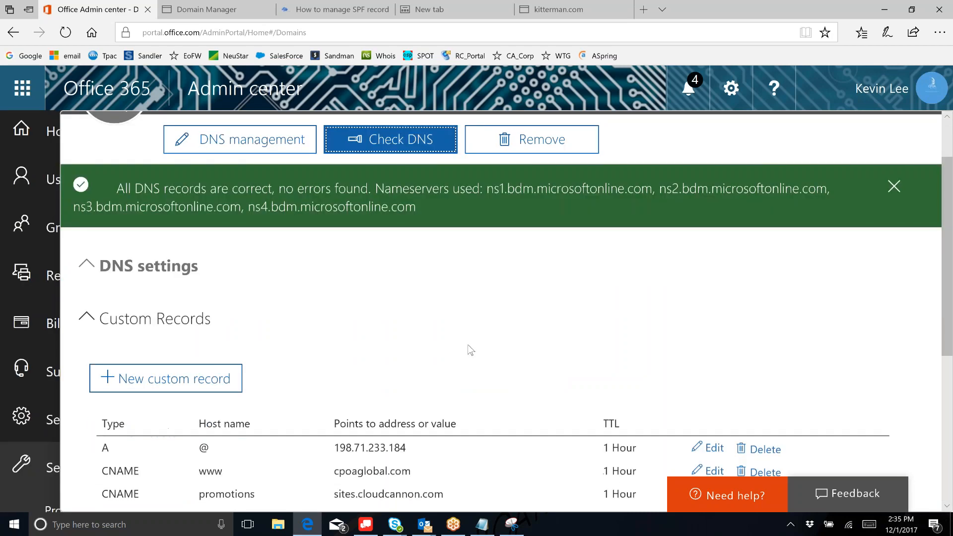
pyautogui.scroll(-5, 468, 344)
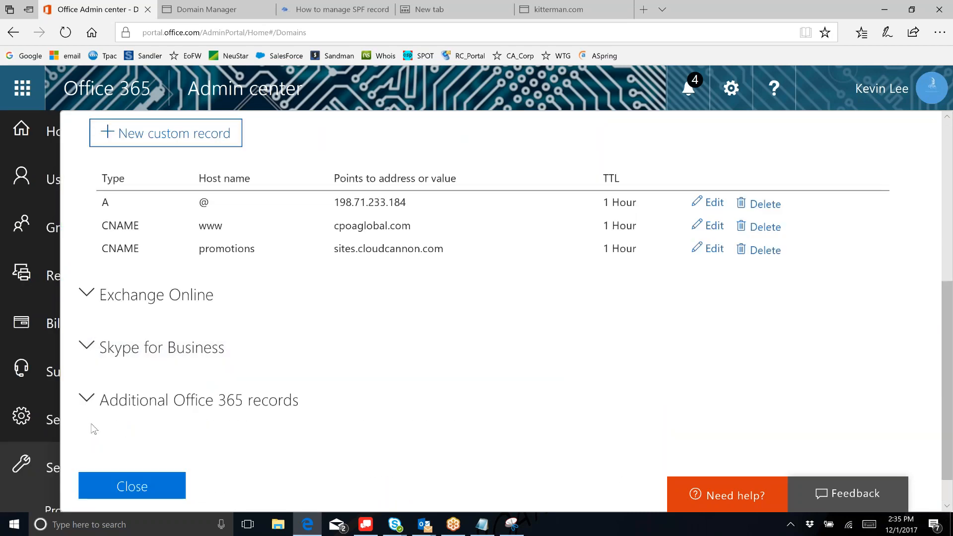
pyautogui.click(88, 395)
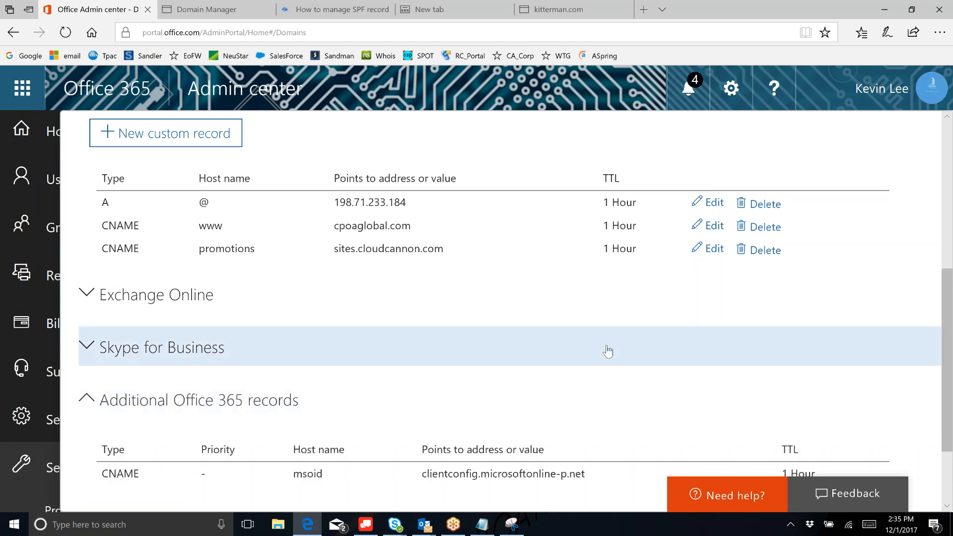
pyautogui.scroll(-1, 608, 351)
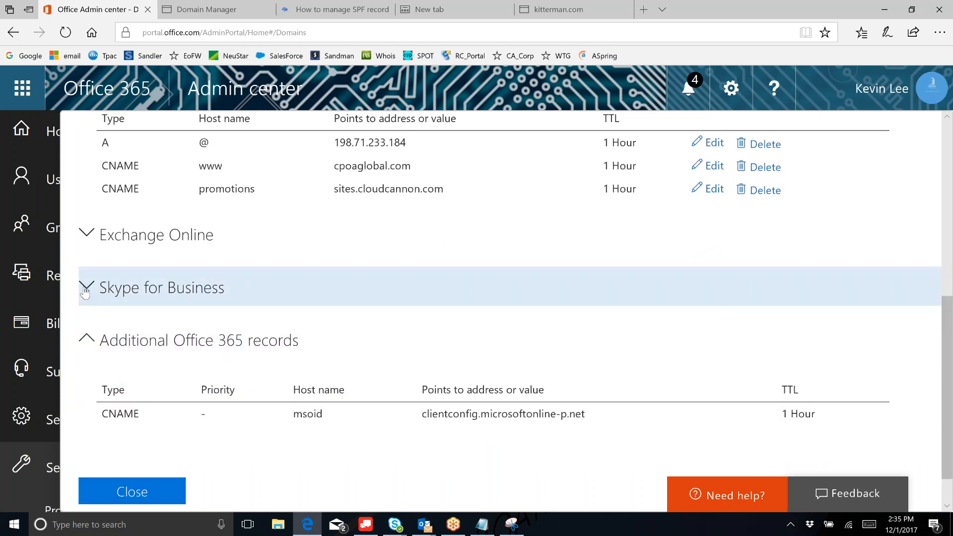
pyautogui.click(89, 242)
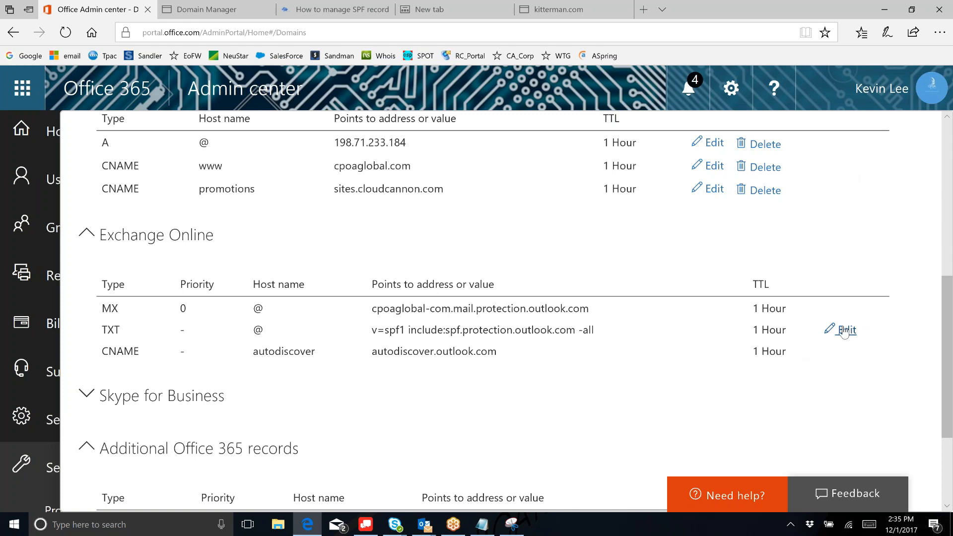
# - Replace the Exchange Online SPF TXT value with v=spf1 include:bridgemailsystem.com ~all, removing the trailing quote
pyautogui.click(809, 330)
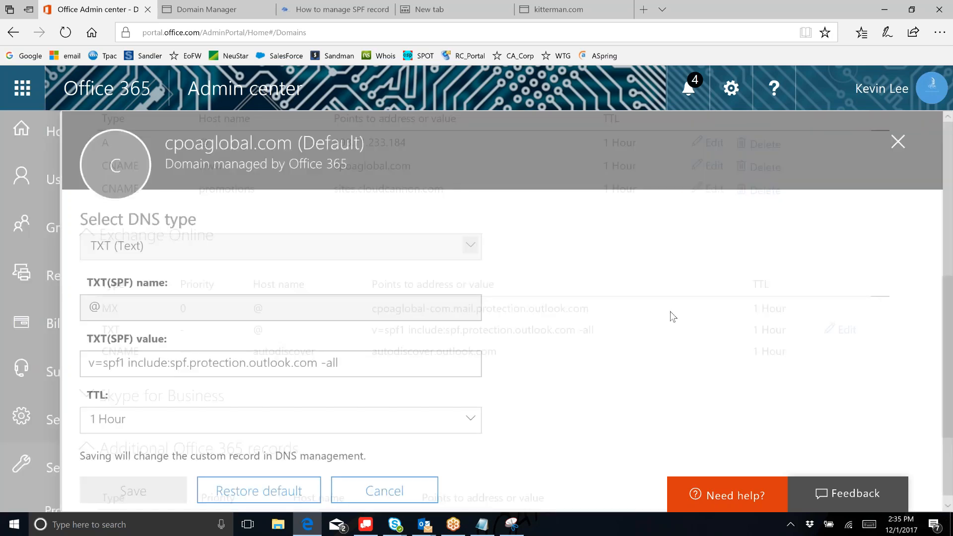
pyautogui.tripleClick(246, 363)
pyautogui.rightClick(245, 365)
pyautogui.click(251, 435)
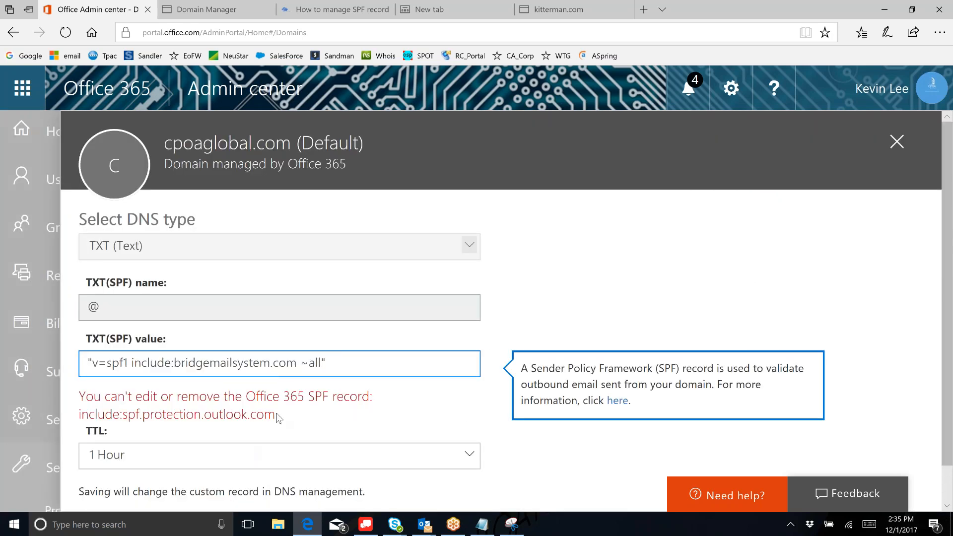
pyautogui.press('BackSpace')
pyautogui.press('BackSpace')
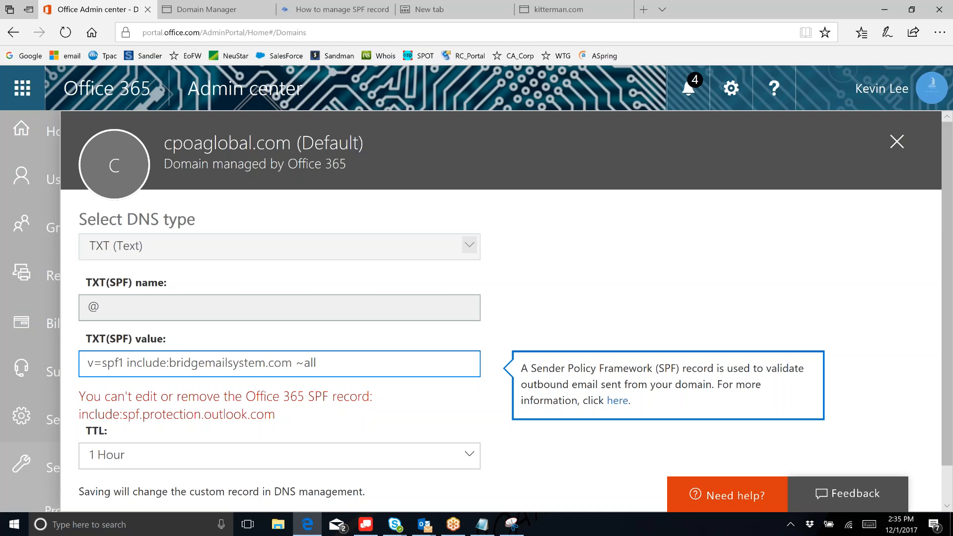
# - Cancel the refused SPF edit and collapse the Custom Records section
pyautogui.scroll(-1, 417, 333)
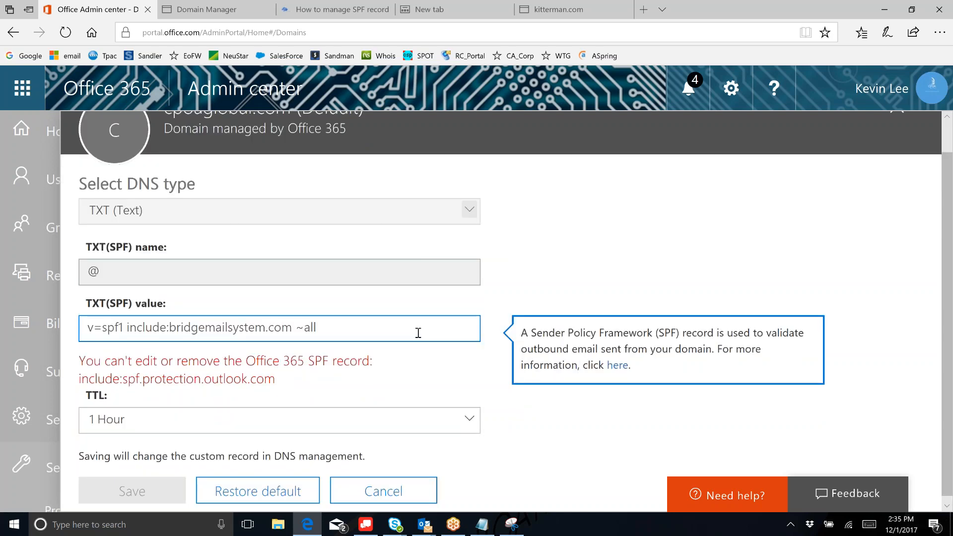
pyautogui.click(366, 491)
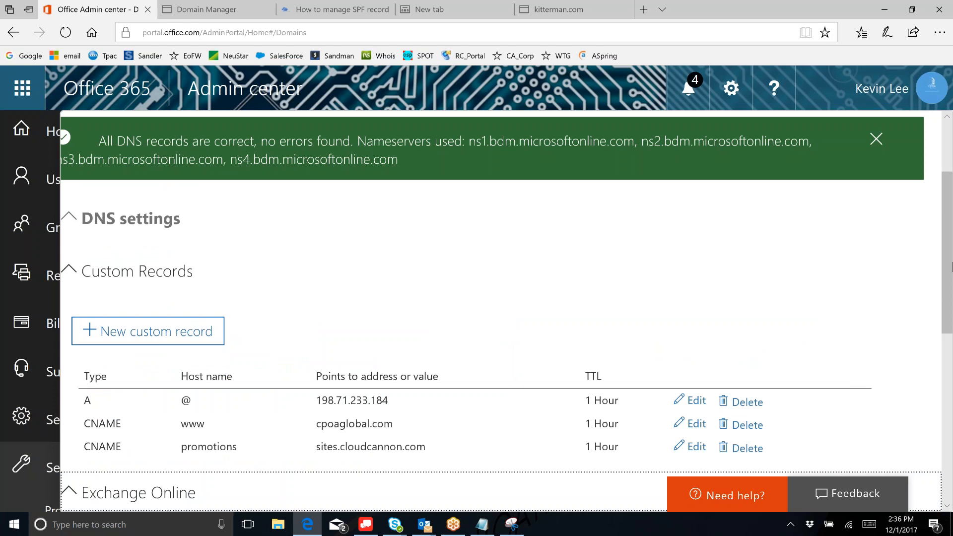
pyautogui.click(912, 280)
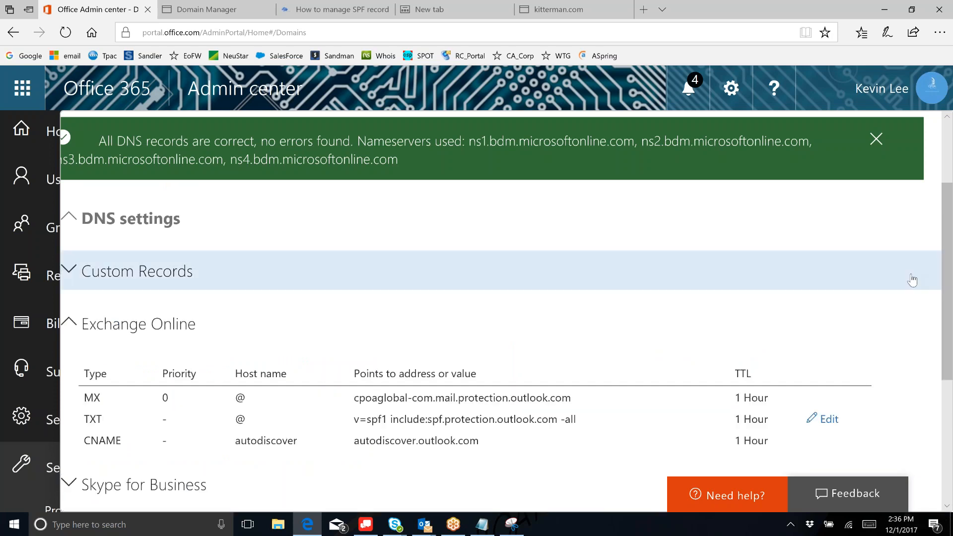
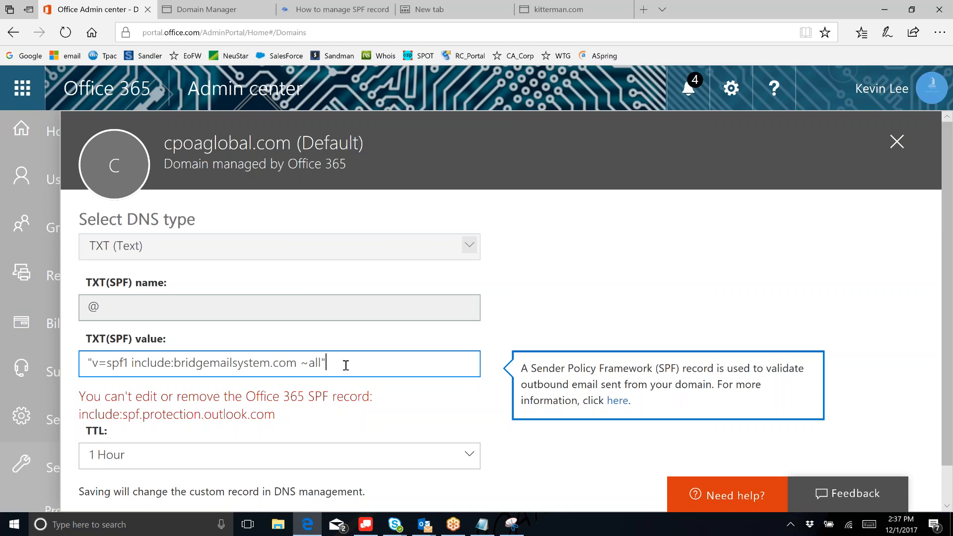
# - Discard the retyping so the cpoaglobal.com SPF value reads v=spf1 include:spf.protection.outlook.com -all again
pyautogui.press('BackSpace')
pyautogui.press('BackSpace')
pyautogui.press('BackSpace')
pyautogui.press('BackSpace')
pyautogui.press('BackSpace')
pyautogui.press('BackSpace')
pyautogui.press('BackSpace')
pyautogui.press('BackSpace')
pyautogui.press('BackSpace')
pyautogui.press('BackSpace')
pyautogui.press('BackSpace')
pyautogui.press('BackSpace')
pyautogui.press('BackSpace')
pyautogui.press('BackSpace')
pyautogui.press('BackSpace')
pyautogui.press('BackSpace')
pyautogui.press('BackSpace')
pyautogui.press('BackSpace')
pyautogui.press('BackSpace')
pyautogui.press('BackSpace')
pyautogui.press('BackSpace')
pyautogui.press('BackSpace')
pyautogui.press('BackSpace')
pyautogui.press('BackSpace')
pyautogui.press('BackSpace')
pyautogui.press('BackSpace')
pyautogui.press('BackSpace')
pyautogui.press('BackSpace')
pyautogui.press('BackSpace')
pyautogui.press('BackSpace')
pyautogui.press('BackSpace')
pyautogui.press('BackSpace')
pyautogui.press('BackSpace')
pyautogui.write('eh')
pyautogui.press('BackSpace')
pyautogui.press('BackSpace')
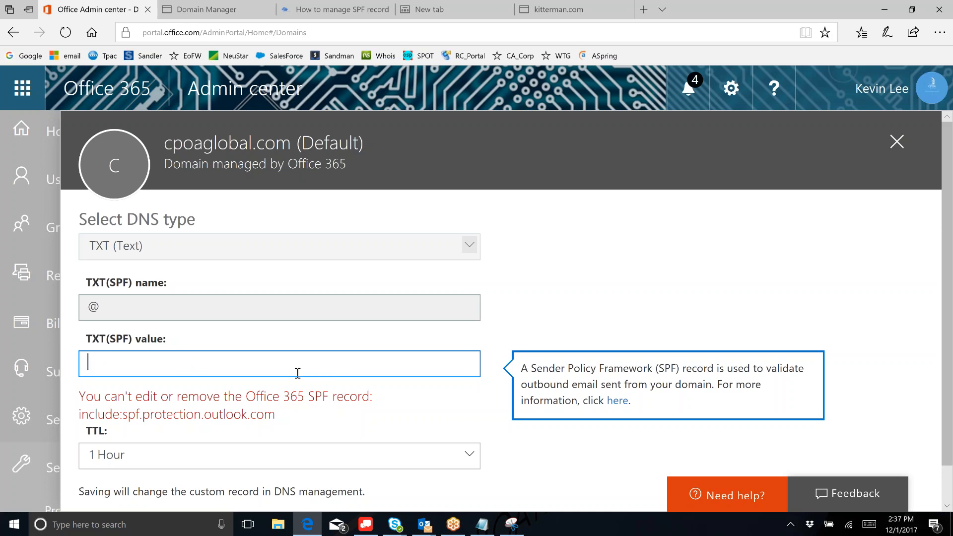
pyautogui.write('e')
pyautogui.press('BackSpace')
pyautogui.write('e')
pyautogui.write('h')
pyautogui.press('BackSpace')
pyautogui.press('BackSpace')
pyautogui.write('"v=spf1 include:bridgemailsyst')
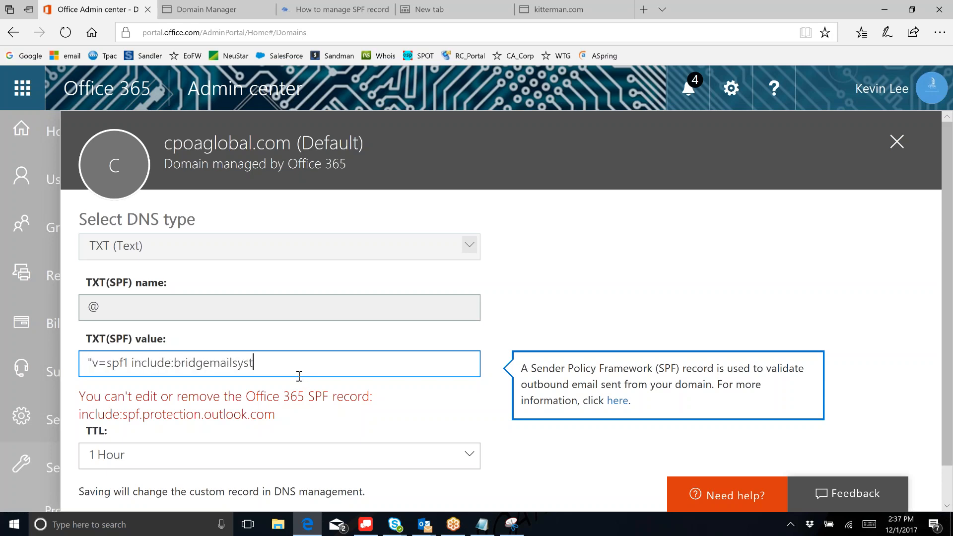
pyautogui.hotkey('ctrl', 'z')
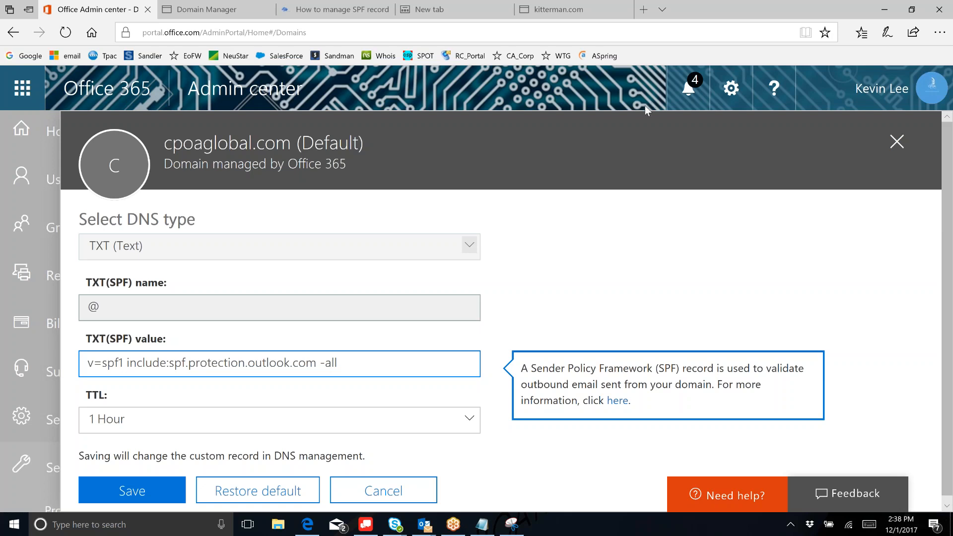
# - Replace ' -all' with include:bridgemailsystem.com ~all after spf.protection.outlook.com, adding the missing space
pyautogui.click(253, 362)
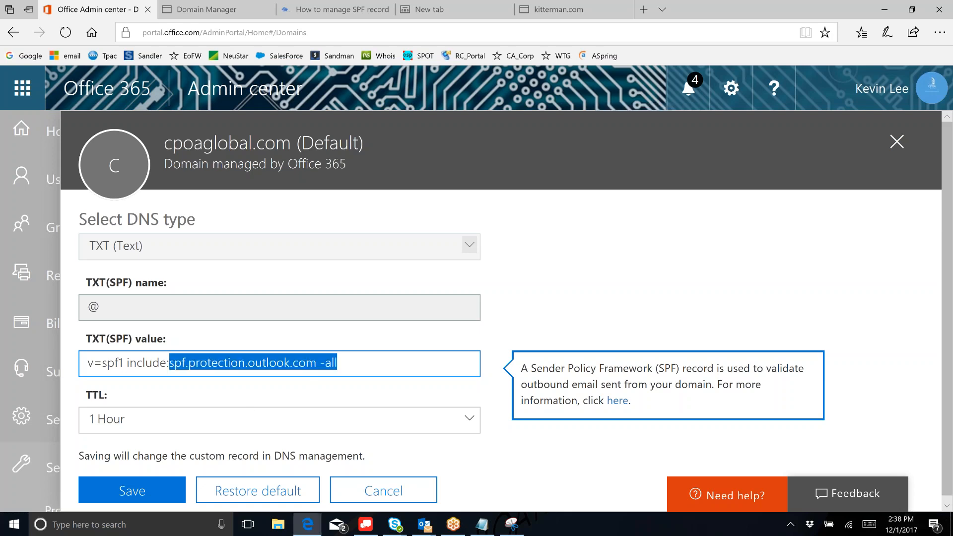
pyautogui.hotkey('ctrl', 'a')
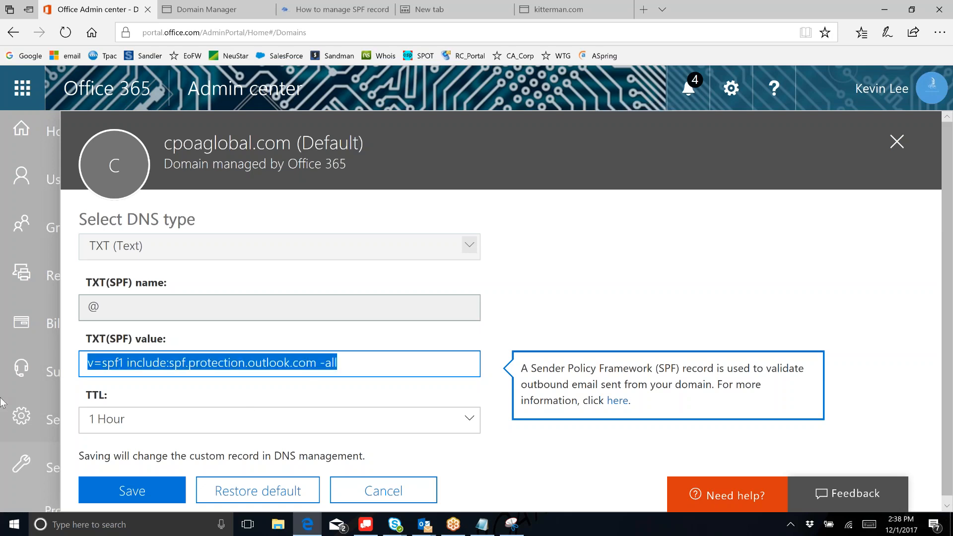
pyautogui.press('Right')
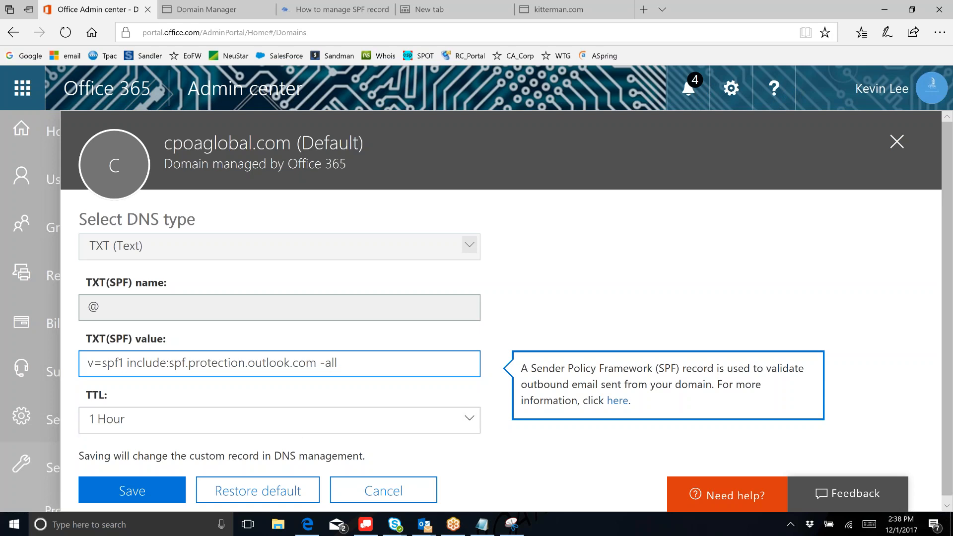
pyautogui.moveTo(349, 362); pyautogui.dragTo(128, 370)
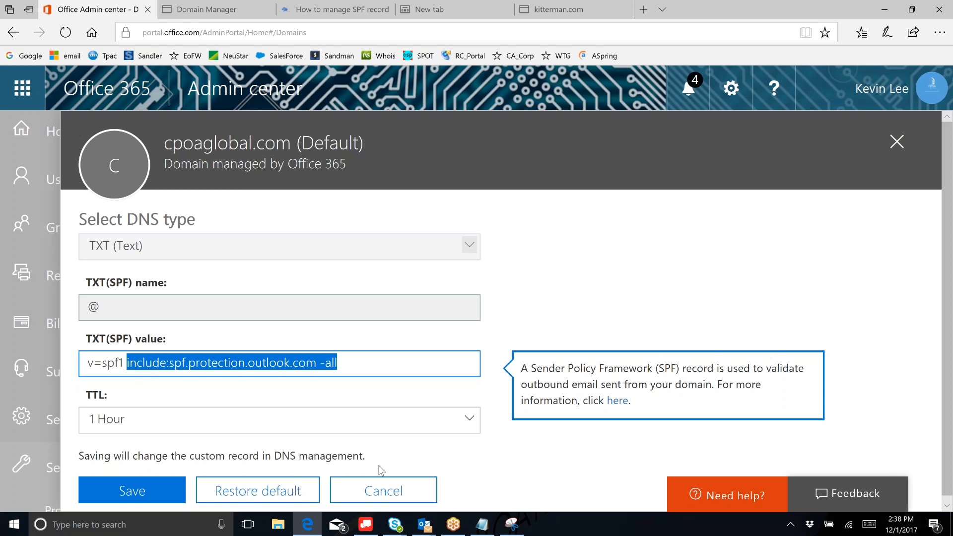
pyautogui.click(366, 368)
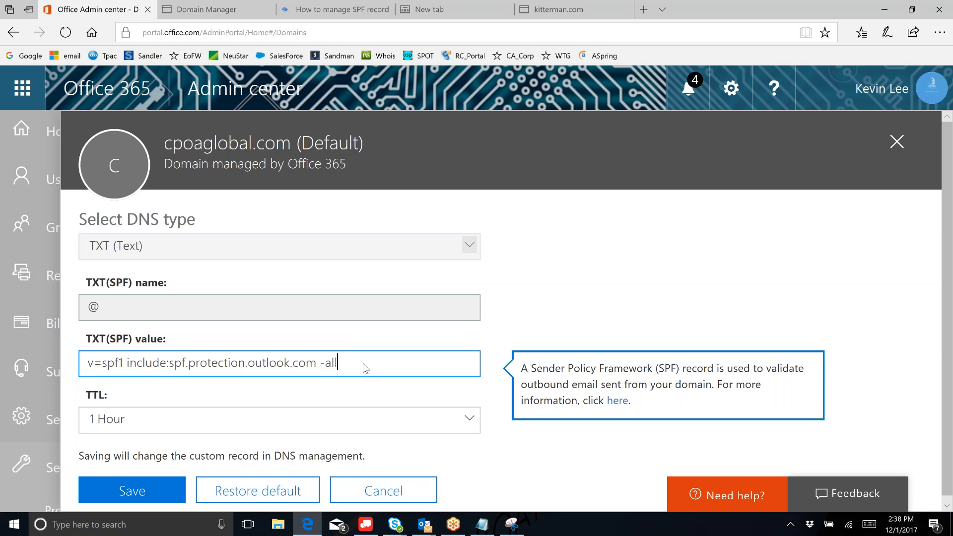
pyautogui.moveTo(337, 363); pyautogui.dragTo(317, 361)
pyautogui.write('include:bridgemailsystem.com ~all')
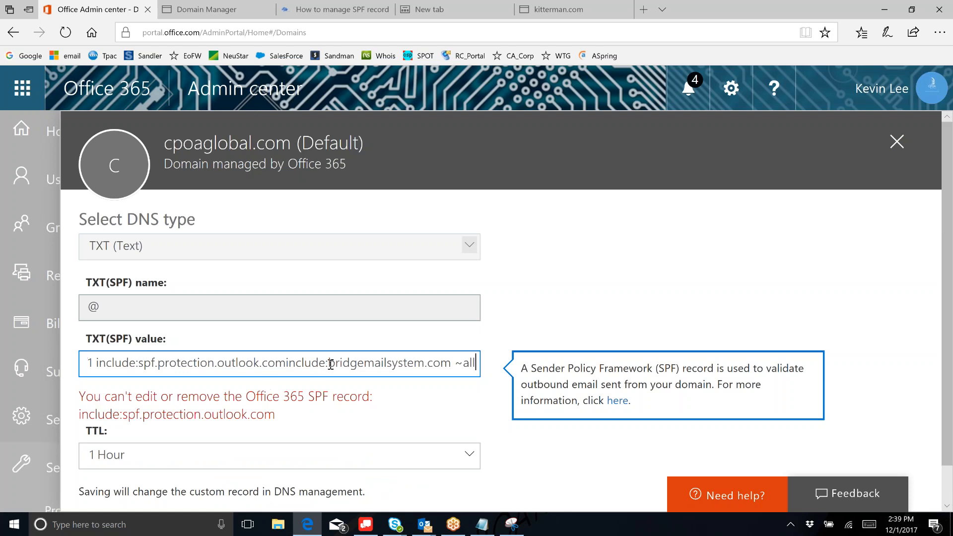
pyautogui.click(287, 363)
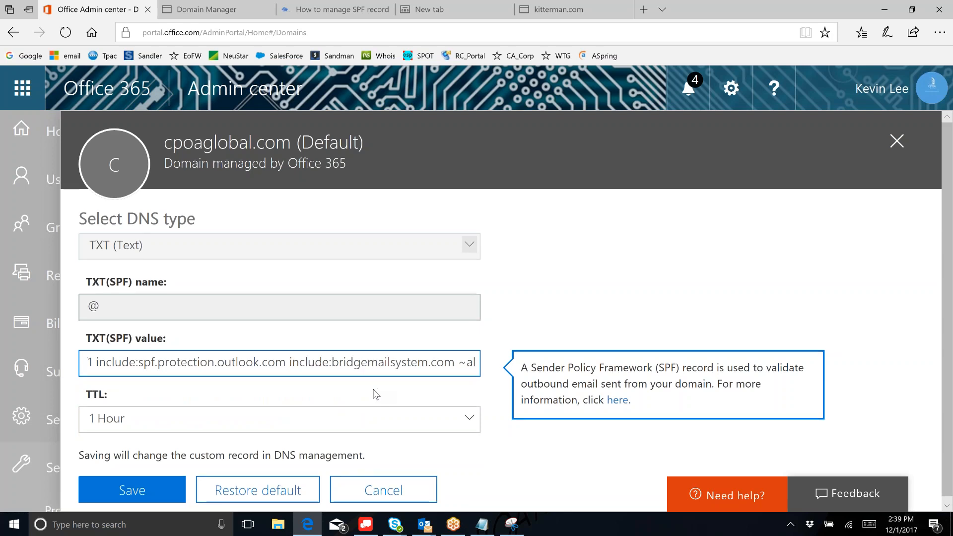
# - Save the cpoaglobal.com SPF record and dismiss the Outlook mail notification
pyautogui.click(132, 490)
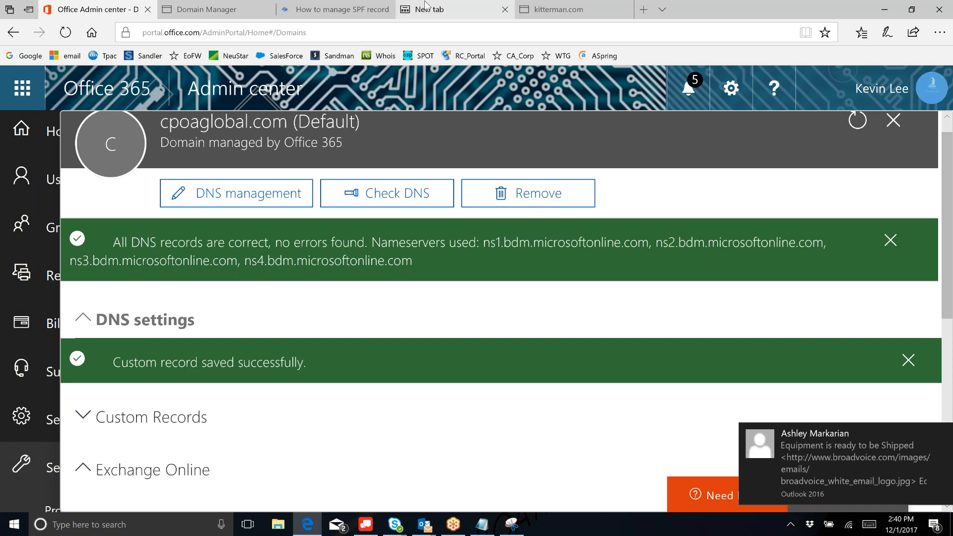
pyautogui.moveTo(425, 10)
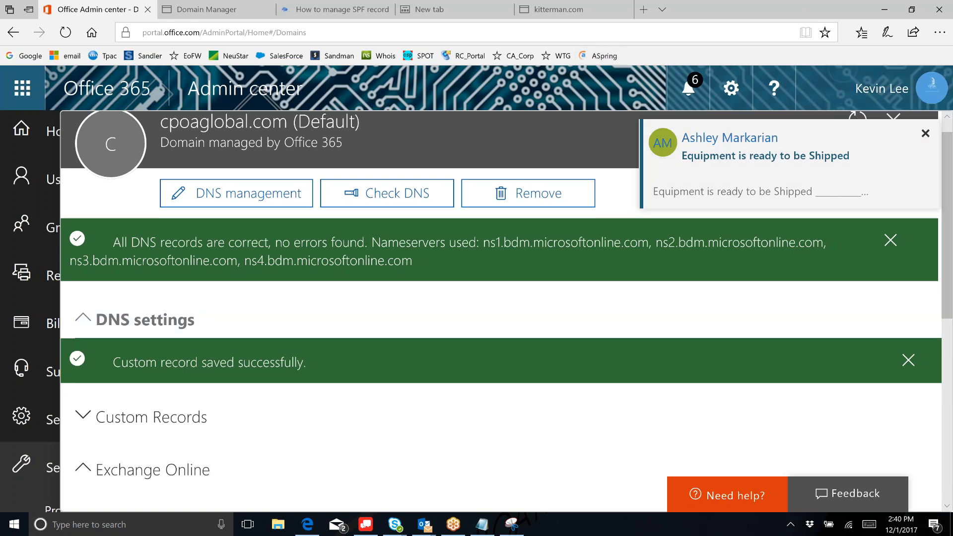
pyautogui.click(924, 133)
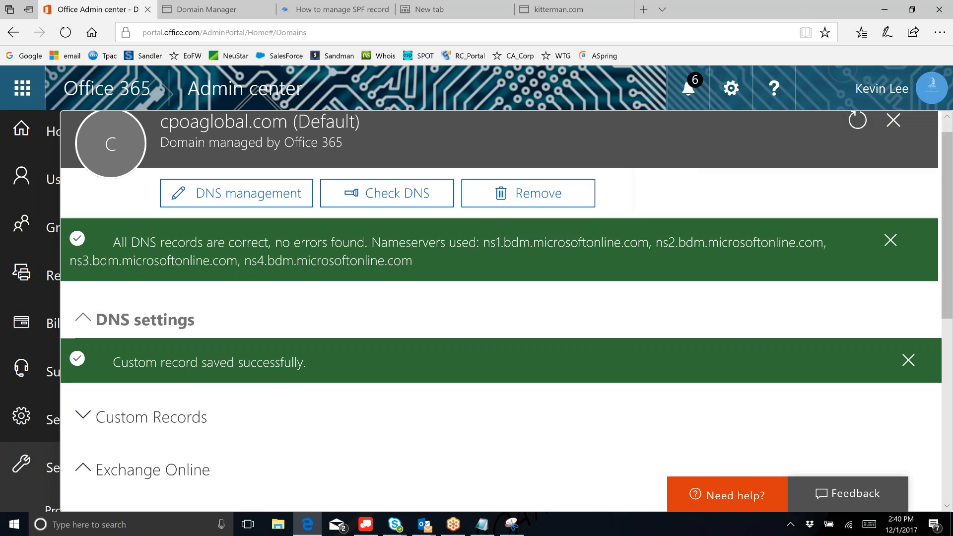
# - Switch from cpoaglobal.com to snappwireless.com and review its required MX, TXT and CNAME records
pyautogui.click(894, 123)
pyautogui.click(474, 332)
pyautogui.scroll(-1, 473, 326)
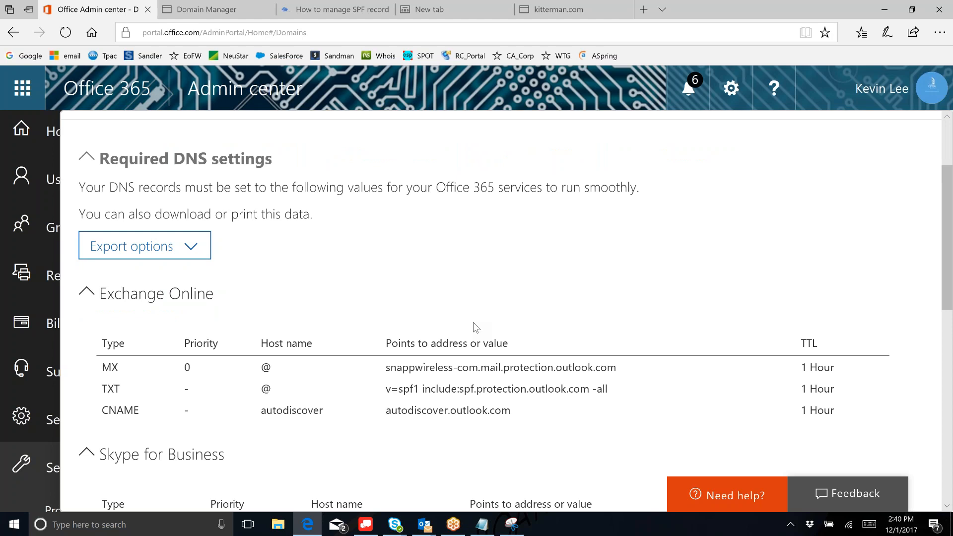
pyautogui.scroll(-4, 474, 324)
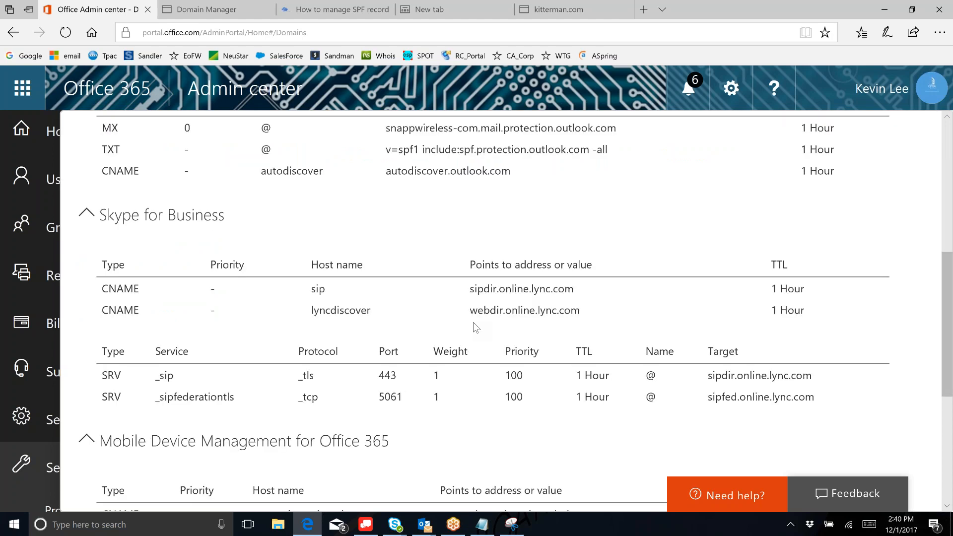
pyautogui.scroll(-1, 473, 323)
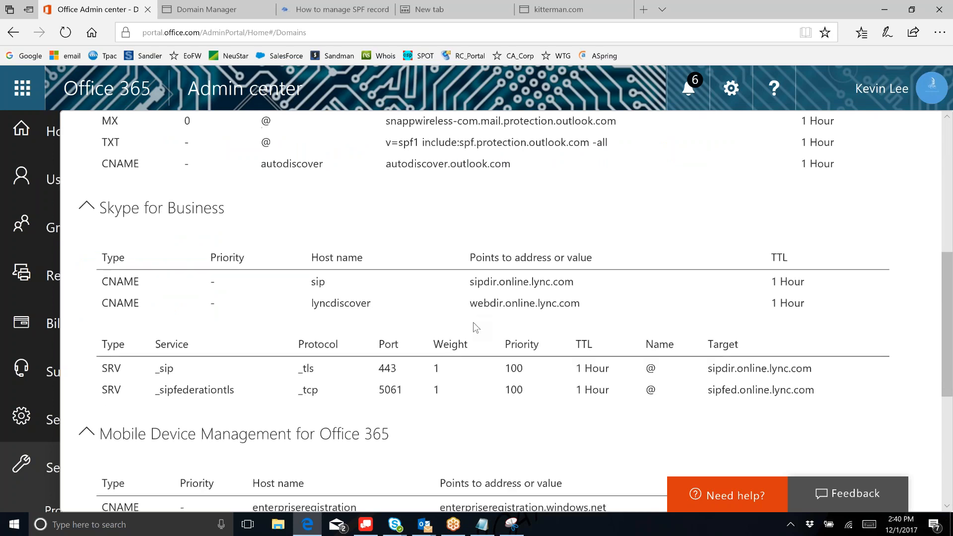
pyautogui.scroll(2, 473, 323)
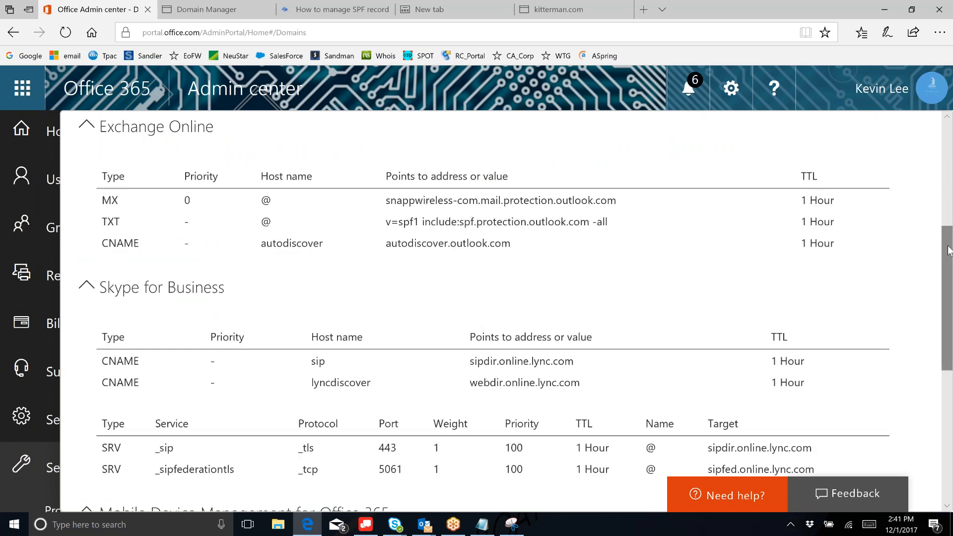
pyautogui.moveTo(948, 249); pyautogui.dragTo(948, 193)
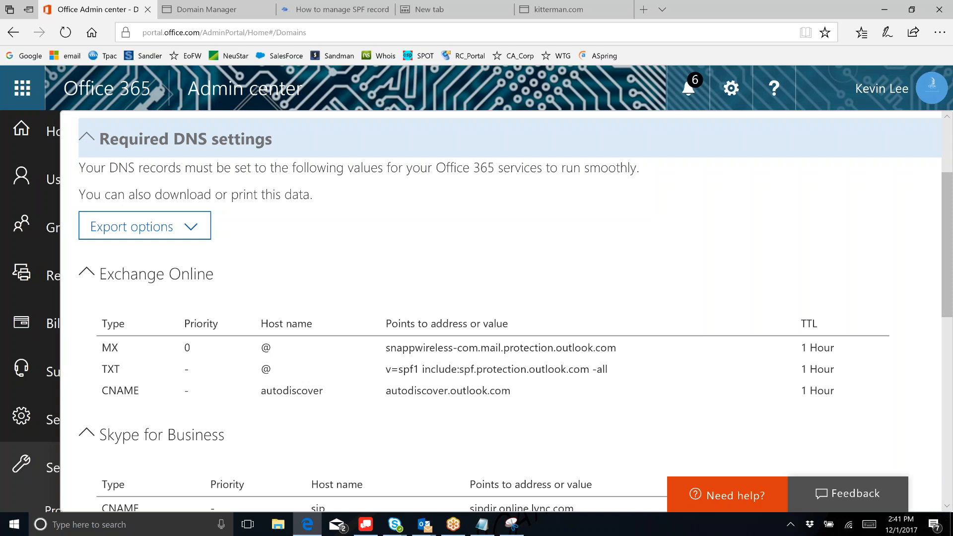
# - Collapse Required DNS settings, then reopen the snappwireless.com domain details
pyautogui.click(87, 137)
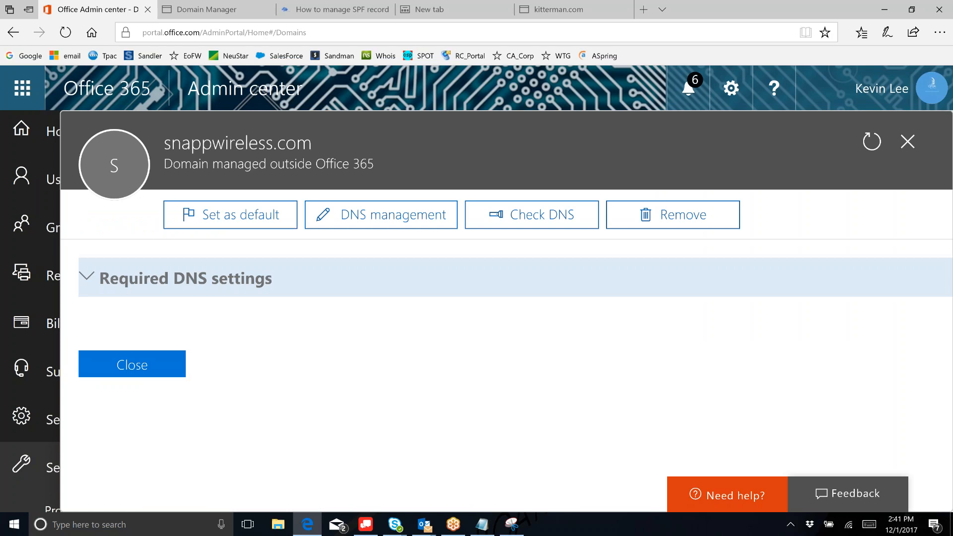
pyautogui.click(163, 368)
pyautogui.click(373, 340)
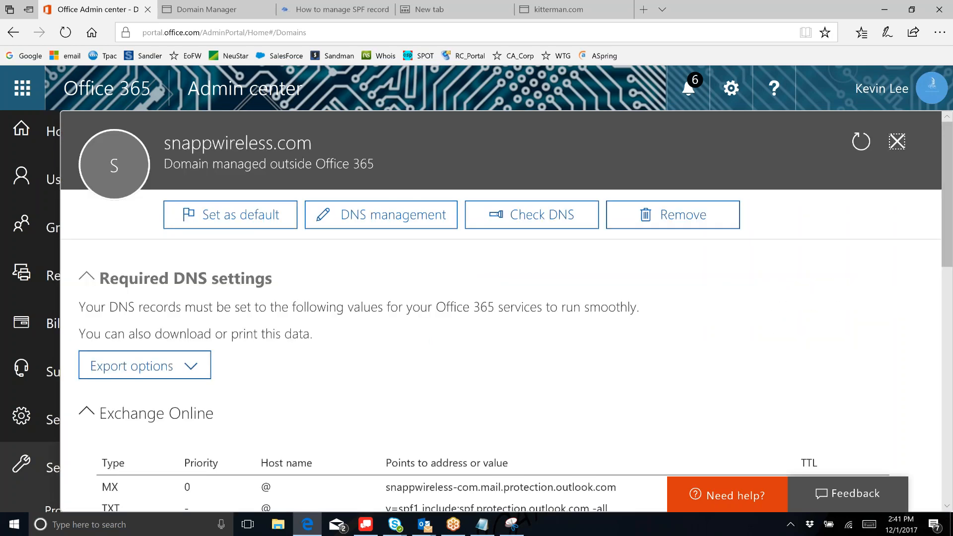
pyautogui.scroll(-1, 393, 344)
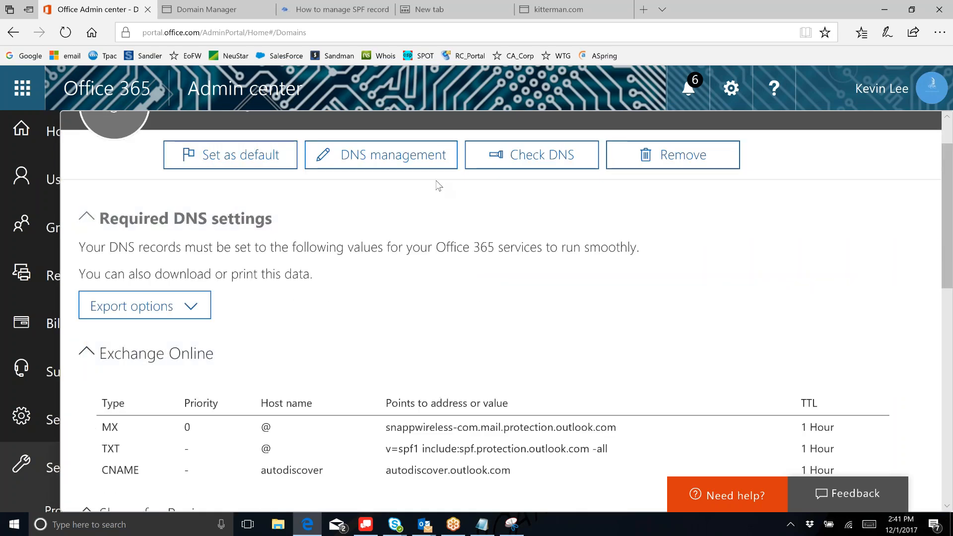
pyautogui.click(428, 165)
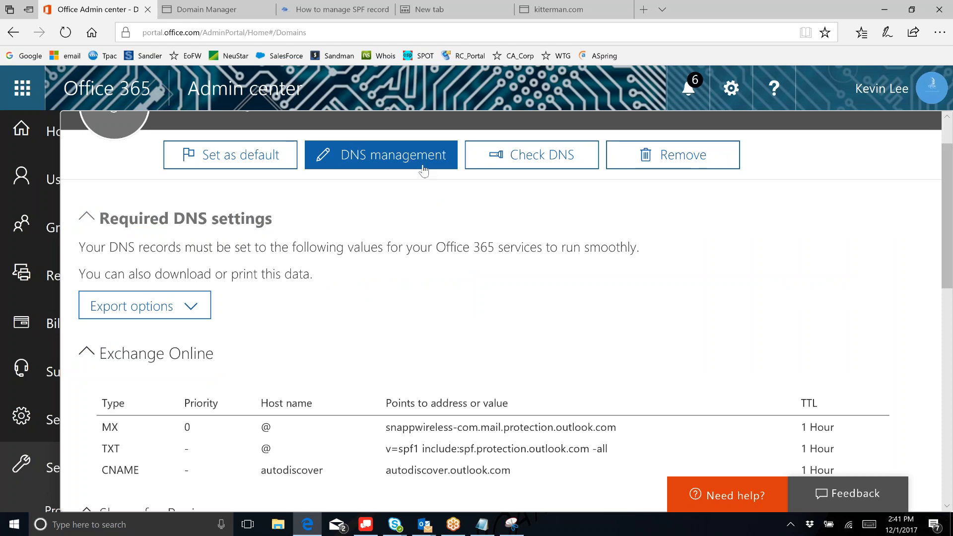
# - Review the snappwireless.com Update DNS settings wizard, exit it and dismiss the feedback prompt
pyautogui.click(423, 168)
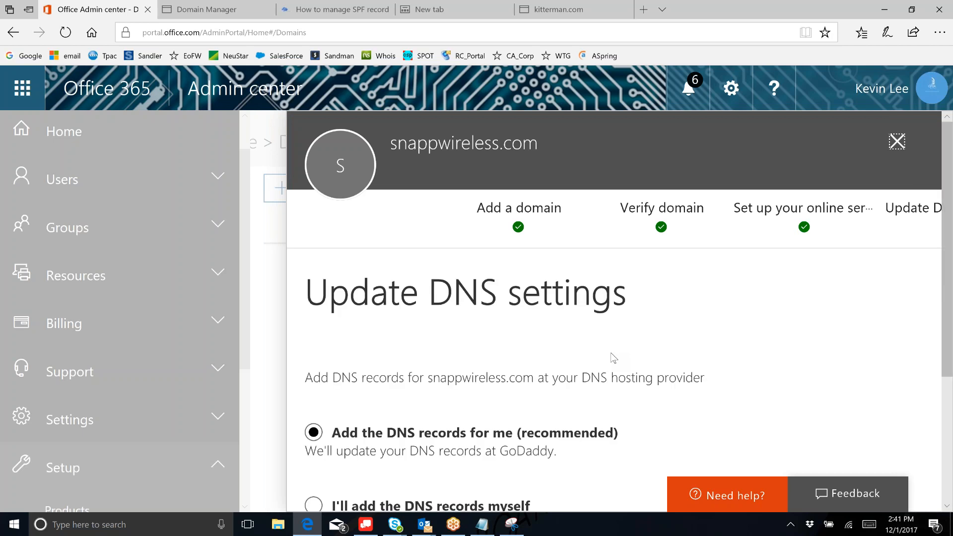
pyautogui.scroll(-1, 610, 352)
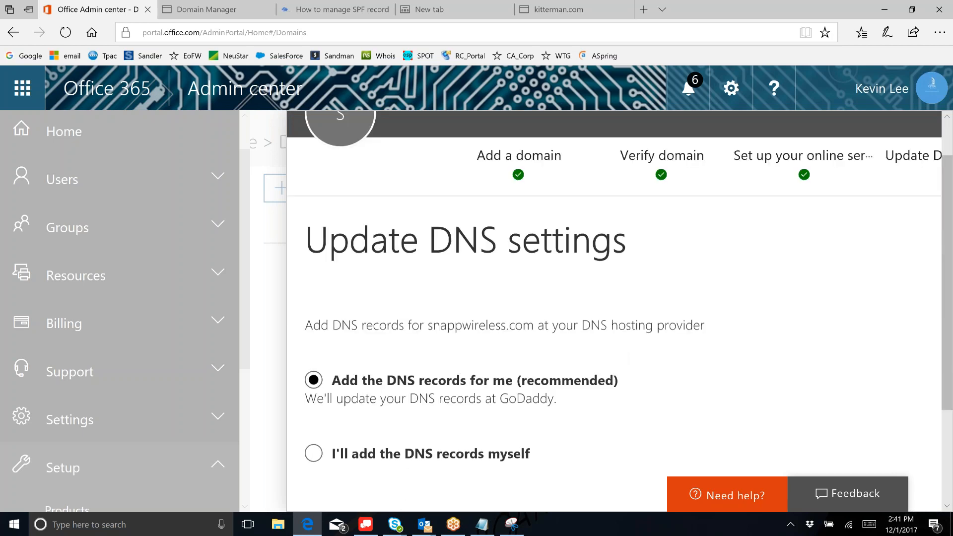
pyautogui.scroll(-3, 578, 463)
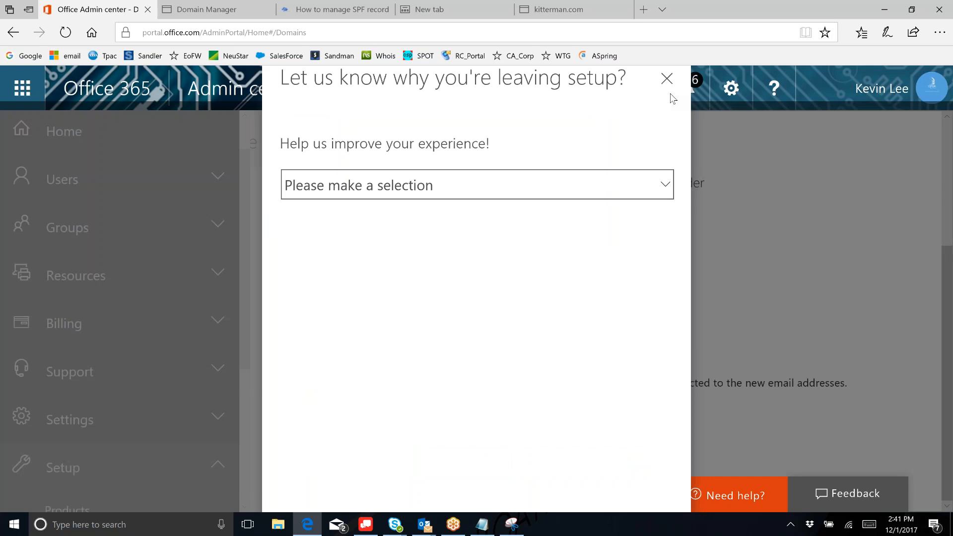
pyautogui.click(666, 78)
pyautogui.moveTo(540, 504); pyautogui.dragTo(492, 503)
pyautogui.click(551, 500)
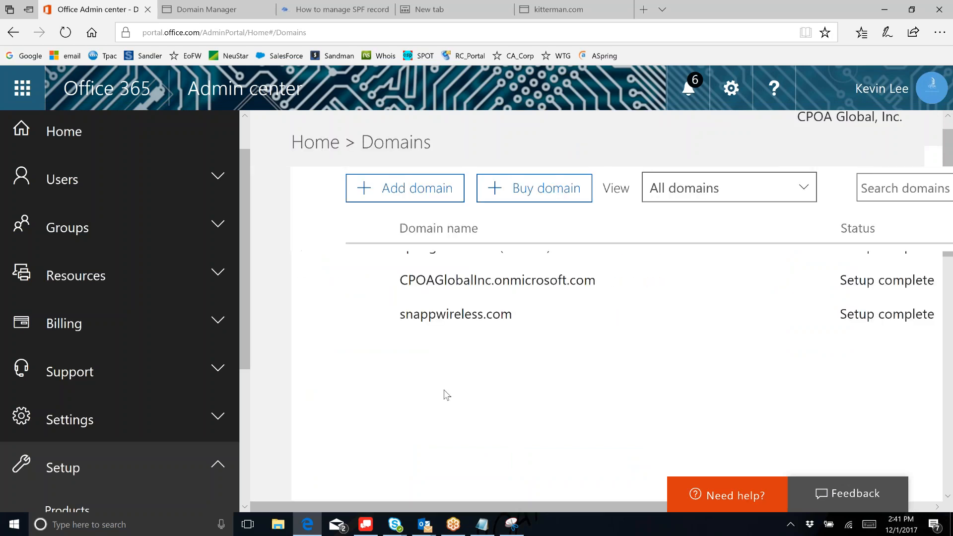
pyautogui.scroll(2, 481, 347)
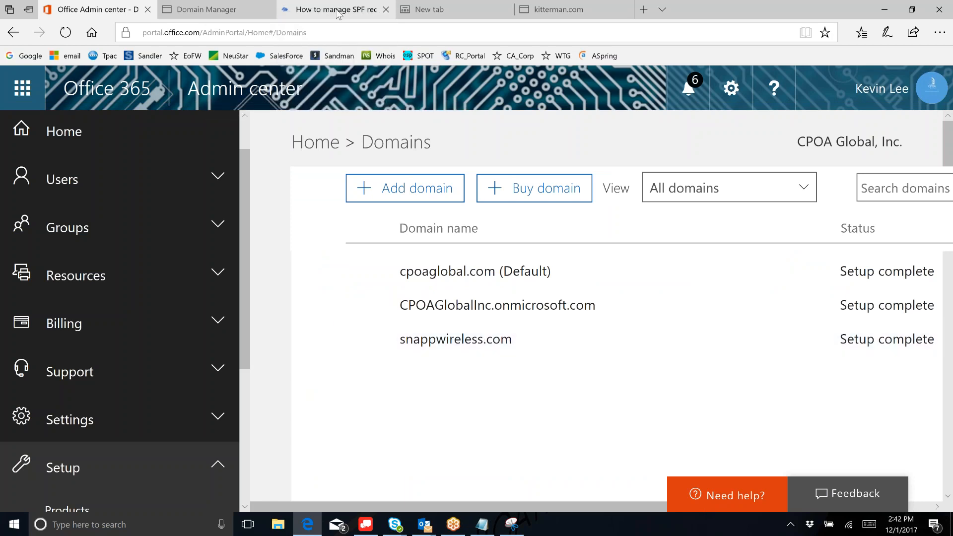
# - In GoDaddy, open the snappwireless.com DNS records and scroll to the v=spf1 TXT record
pyautogui.moveTo(208, 11)
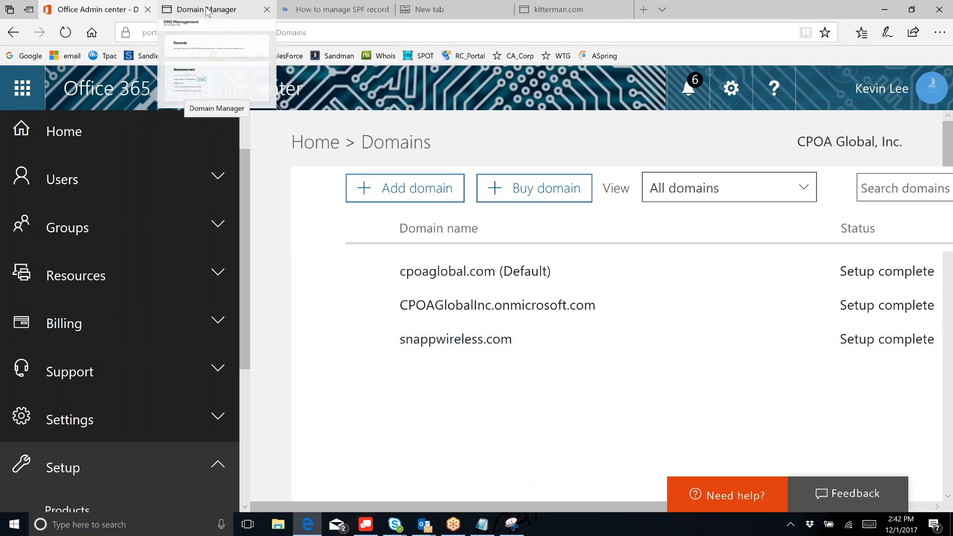
pyautogui.click(208, 11)
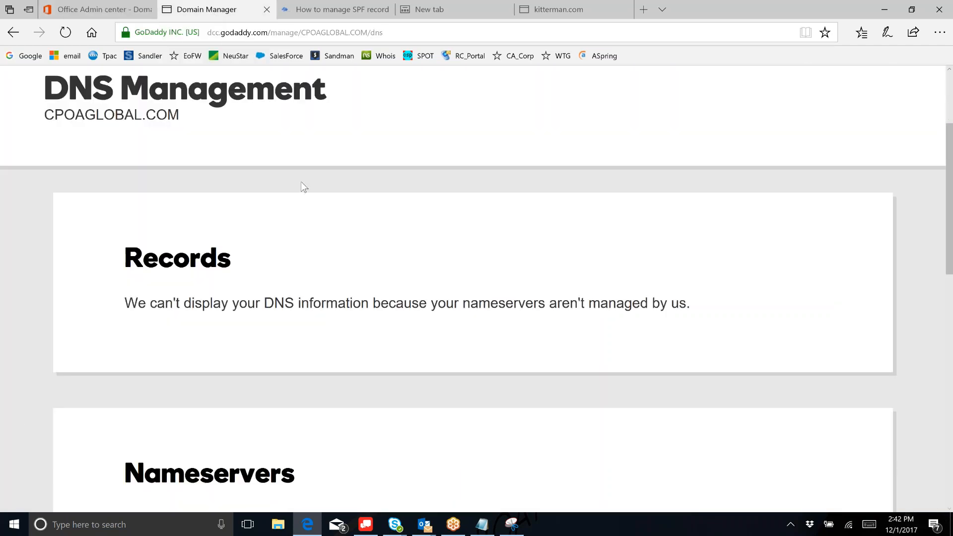
pyautogui.scroll(-1, 323, 216)
pyautogui.scroll(3, 324, 219)
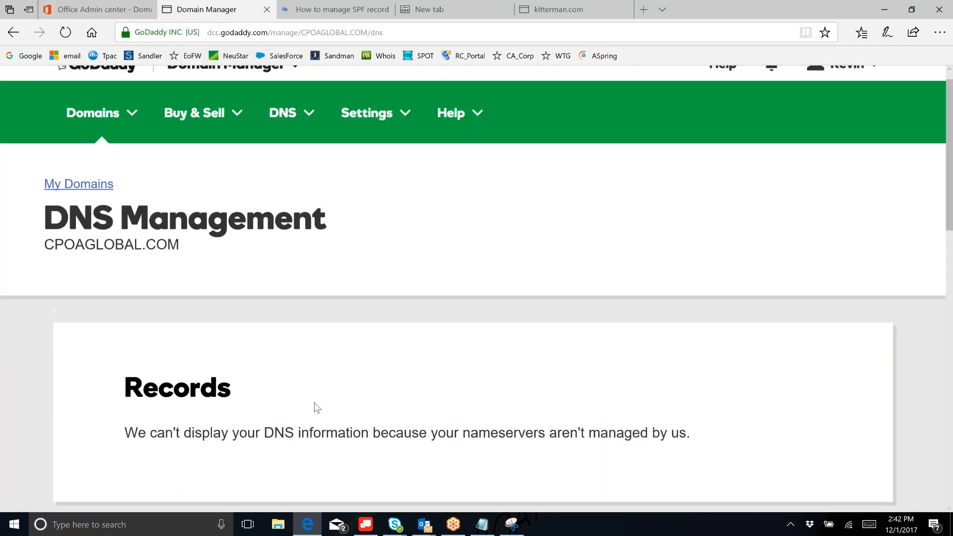
pyautogui.hotkey('alt', 'Left')
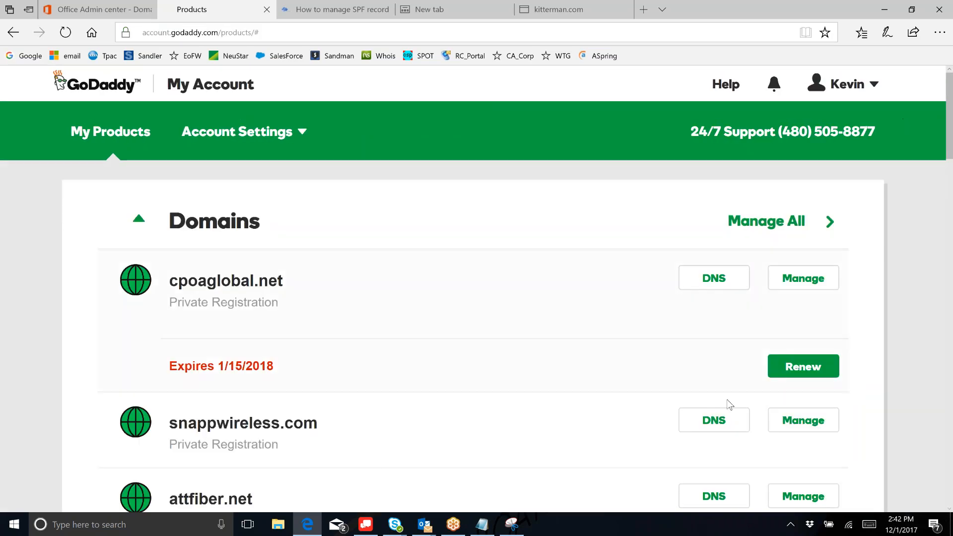
pyautogui.click(713, 424)
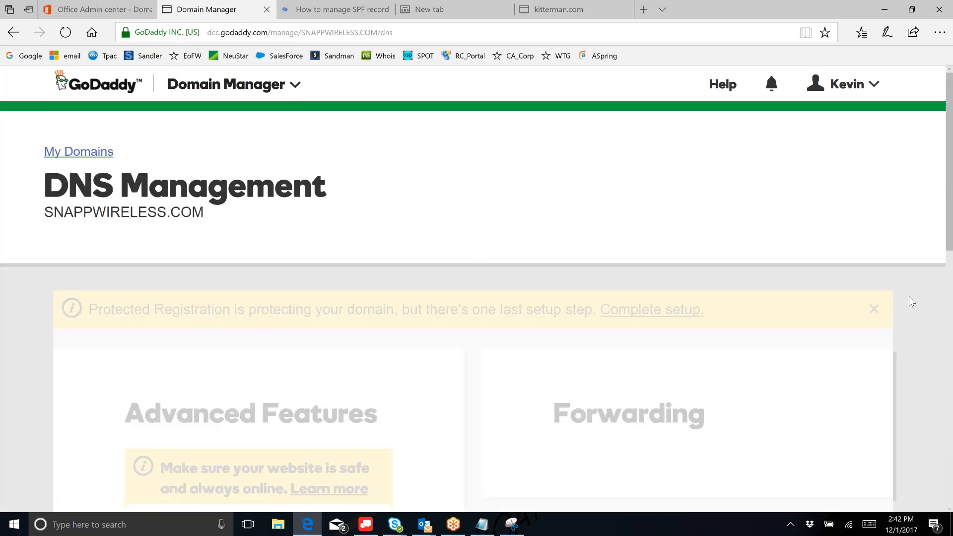
pyautogui.moveTo(943, 119); pyautogui.dragTo(950, 152)
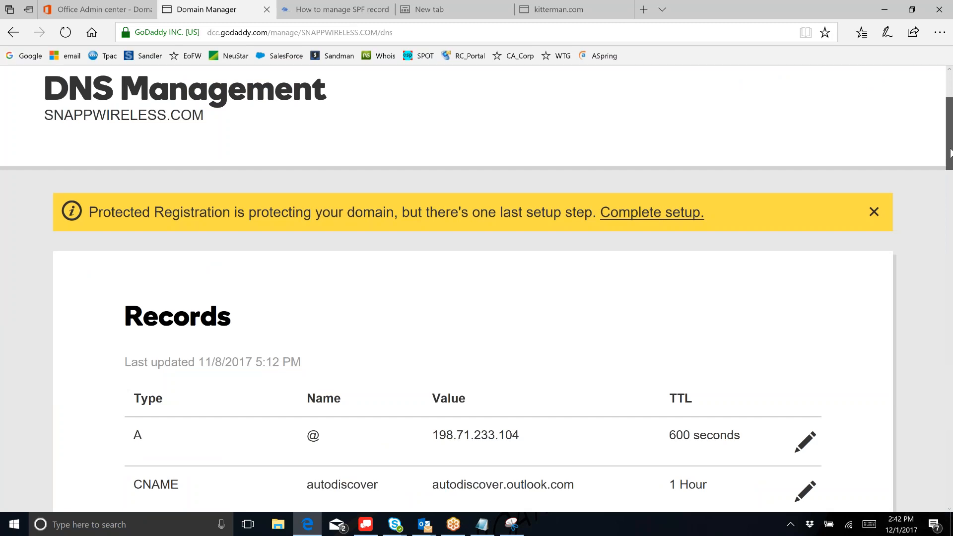
pyautogui.moveTo(950, 153); pyautogui.dragTo(952, 249)
# - Edit the SPF TXT record, pasting include:bridgemailsystem.com ~all after spf.protection.outlook.com
pyautogui.click(804, 405)
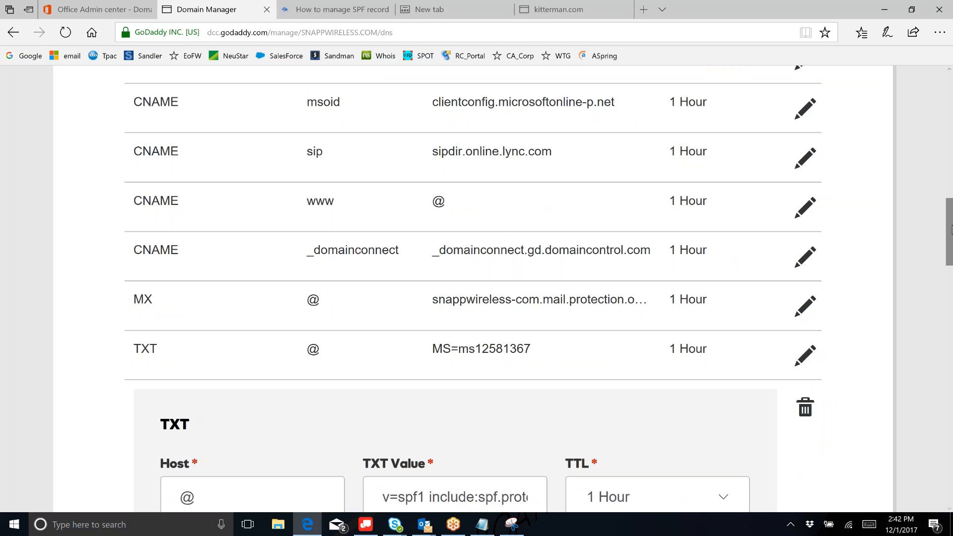
pyautogui.moveTo(949, 241); pyautogui.dragTo(948, 261)
pyautogui.moveTo(382, 352); pyautogui.dragTo(493, 354)
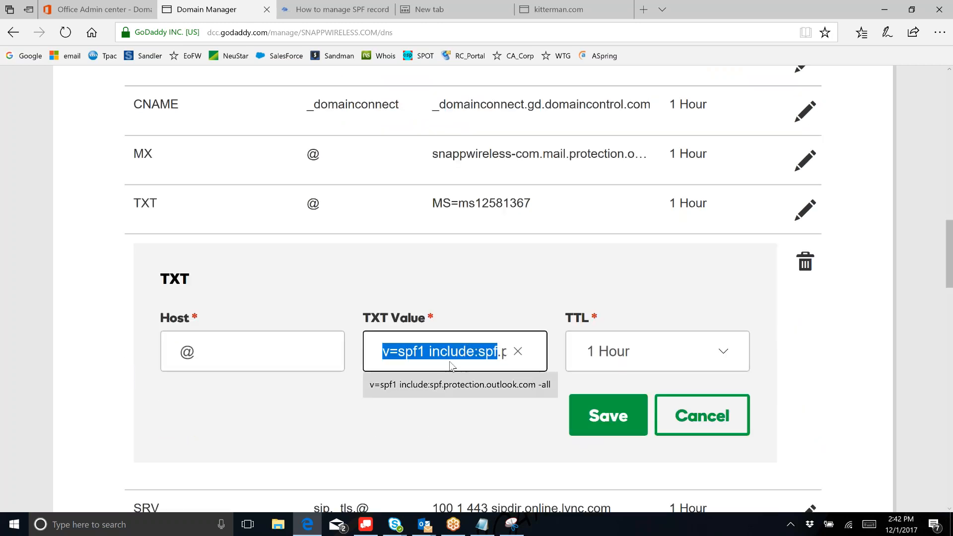
pyautogui.click(488, 349)
pyautogui.press('Right')
pyautogui.press('Right')
pyautogui.press('Right')
pyautogui.press('Right')
pyautogui.press('Right')
pyautogui.press('Right')
pyautogui.press('Right')
pyautogui.press('Right')
pyautogui.press('Right')
pyautogui.press('Right')
pyautogui.press('Right')
pyautogui.press('Right')
pyautogui.press('Right')
pyautogui.press('Right')
pyautogui.press('Right')
pyautogui.press('Right')
pyautogui.press('Right')
pyautogui.press('Right')
pyautogui.press('Right')
pyautogui.press('Right')
pyautogui.press('Right')
pyautogui.press('Right')
pyautogui.press('Right')
pyautogui.press('Right')
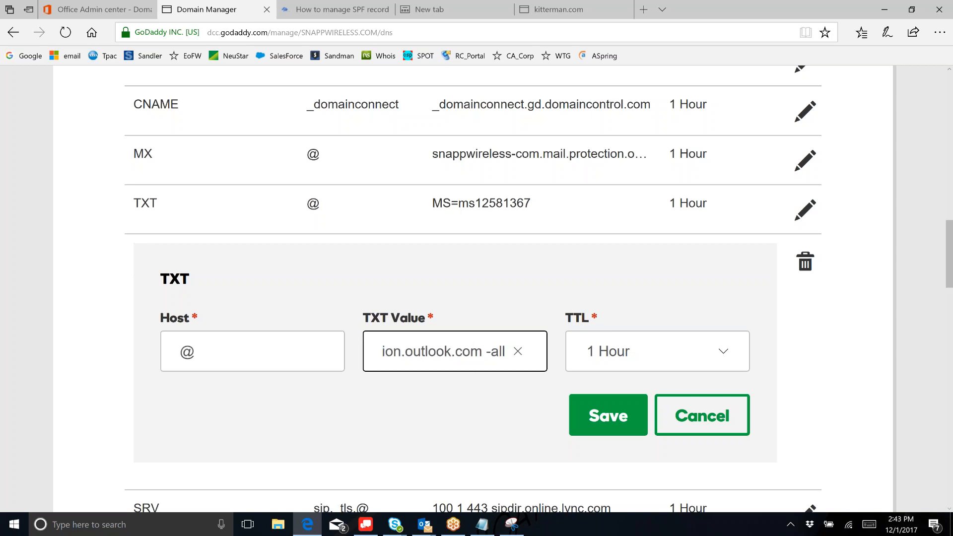
pyautogui.press('Right')
pyautogui.press('Right')
pyautogui.press('Left')
pyautogui.press('Left')
pyautogui.press('Left')
pyautogui.press('Left')
pyautogui.press('Left')
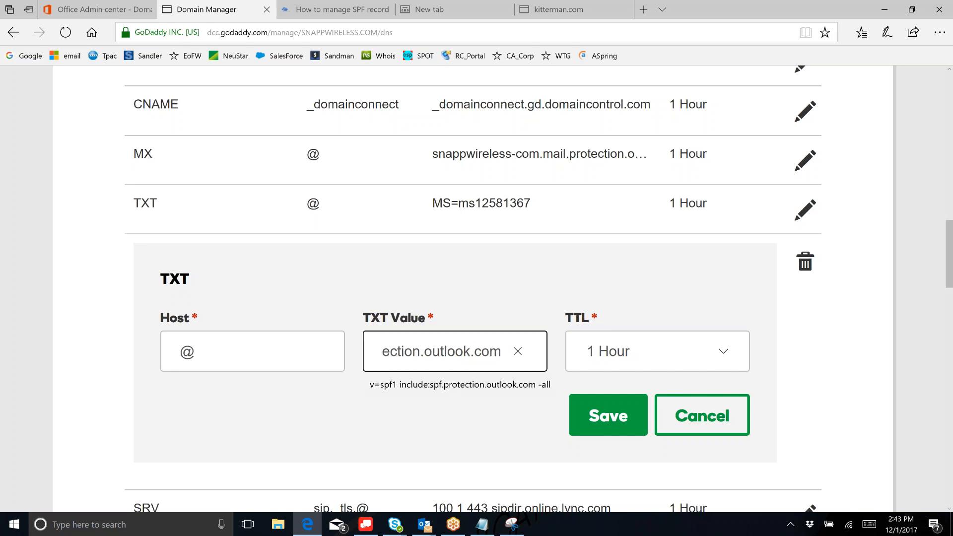
pyautogui.write('nailsystem.com ~all')
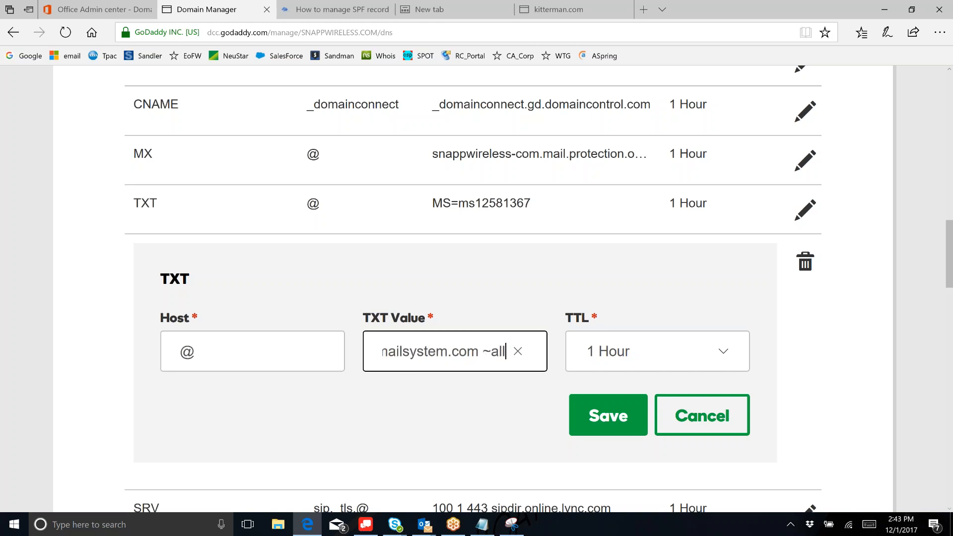
# - Proofread the new SPF value from v=spf1 through the include:bridgemailsystem.com entry
pyautogui.press('Left')
pyautogui.press('Left')
pyautogui.press('Left')
pyautogui.press('Left')
pyautogui.press('Left')
pyautogui.press('Left')
pyautogui.press('Left')
pyautogui.press('Left')
pyautogui.press('Left')
pyautogui.press('Left')
pyautogui.press('Left')
pyautogui.press('Left')
pyautogui.press('Left')
pyautogui.press('Left')
pyautogui.press('Left')
pyautogui.press('Left')
pyautogui.press('Left')
pyautogui.press('Left')
pyautogui.press('Left')
pyautogui.press('Left')
pyautogui.press('Left')
pyautogui.press('Left')
pyautogui.press('Left')
pyautogui.press('Left')
pyautogui.press('Left')
pyautogui.press('Left')
pyautogui.press('Left')
pyautogui.press('Left')
pyautogui.press('Left')
pyautogui.press('Left')
pyautogui.press('Left')
pyautogui.press('Left')
pyautogui.press('Left')
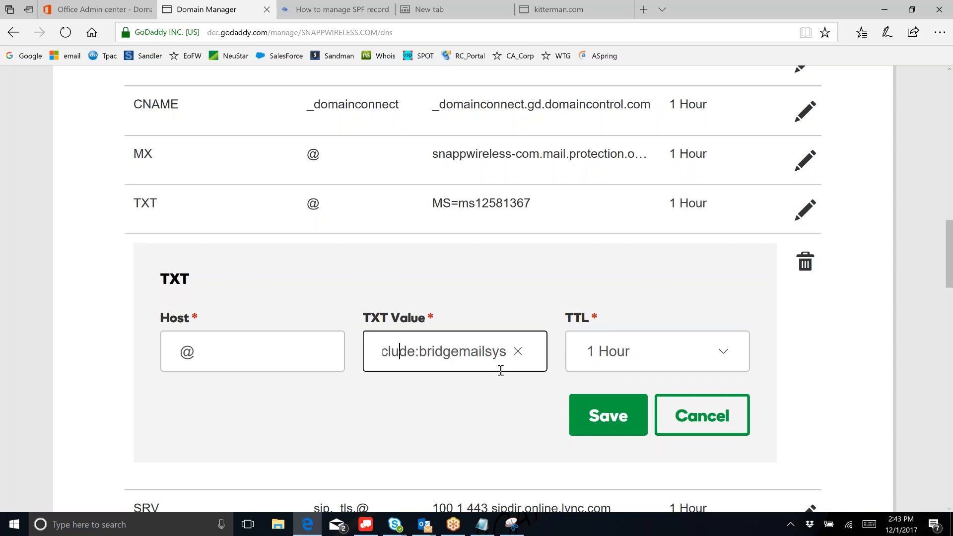
pyautogui.press('Left')
pyautogui.press('Left')
pyautogui.press('Left')
pyautogui.press('Left')
pyautogui.press('Left')
pyautogui.press('Left')
pyautogui.press('Left')
pyautogui.press('Left')
pyautogui.press('Left')
pyautogui.press('Left')
pyautogui.press('Left')
pyautogui.press('Left')
pyautogui.press('Left')
pyautogui.press('Left')
pyautogui.press('Left')
pyautogui.press('Left')
pyautogui.press('Left')
pyautogui.press('Left')
pyautogui.press('Left')
pyautogui.press('Left')
pyautogui.press('Left')
pyautogui.press('Left')
pyautogui.press('Left')
pyautogui.press('Left')
pyautogui.press('Left')
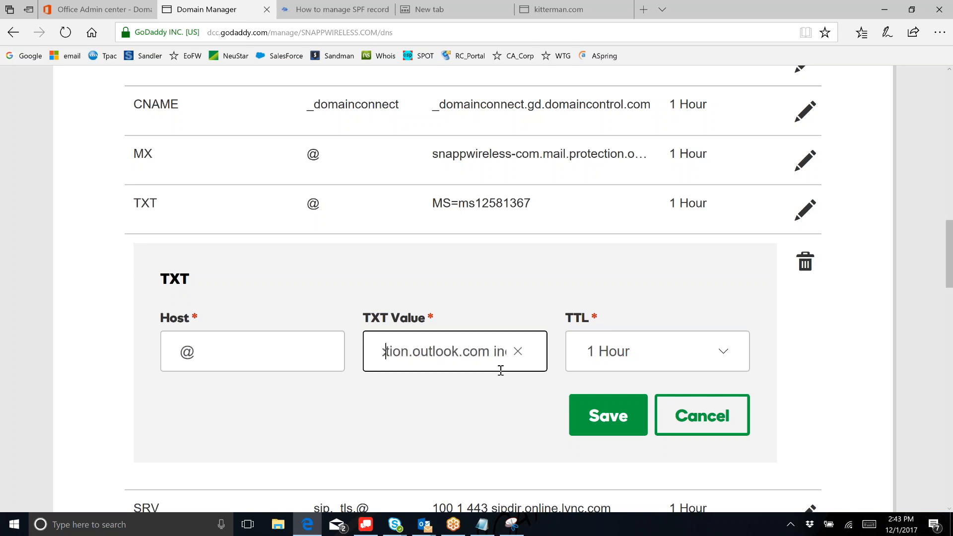
pyautogui.press('Right')
pyautogui.press('Right')
pyautogui.press('Right')
pyautogui.press('Right')
pyautogui.press('Right')
pyautogui.press('Right')
pyautogui.press('Right')
pyautogui.press('Right')
pyautogui.press('Right')
pyautogui.press('Right')
pyautogui.press('Right')
pyautogui.press('Right')
pyautogui.press('Right')
pyautogui.press('Right')
pyautogui.press('Right')
pyautogui.press('Right')
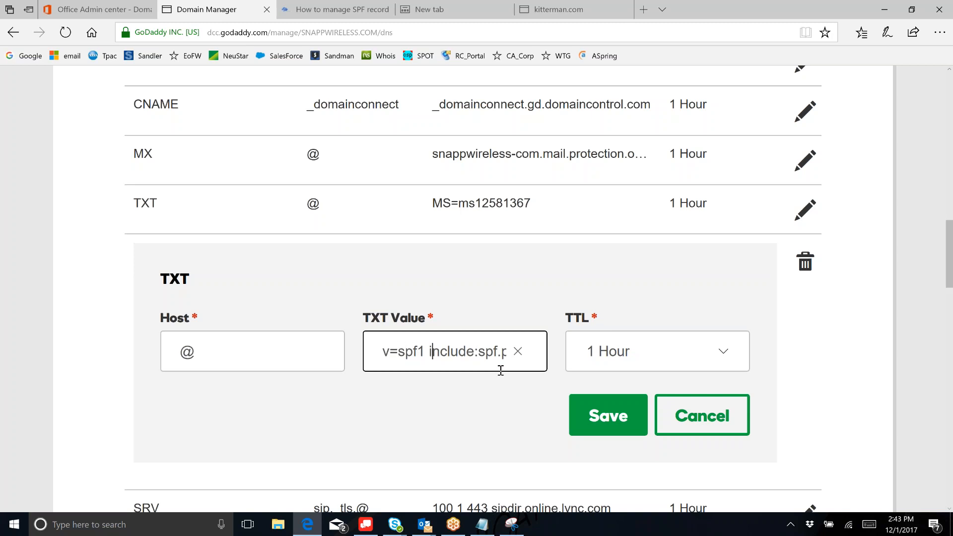
pyautogui.press('Right')
pyautogui.press('Right')
pyautogui.press('Right')
pyautogui.press('Right')
pyautogui.press('Right')
pyautogui.press('Right')
pyautogui.press('Right')
pyautogui.press('Right')
pyautogui.press('Right')
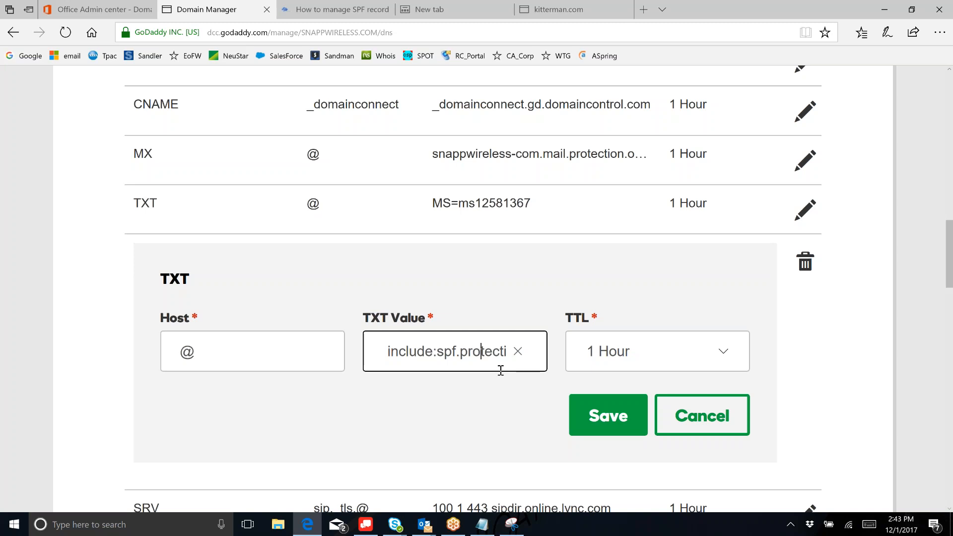
pyautogui.press('Right')
pyautogui.press('Right')
pyautogui.press('Right')
pyautogui.press('Right')
pyautogui.press('Right')
pyautogui.press('Right')
pyautogui.press('Right')
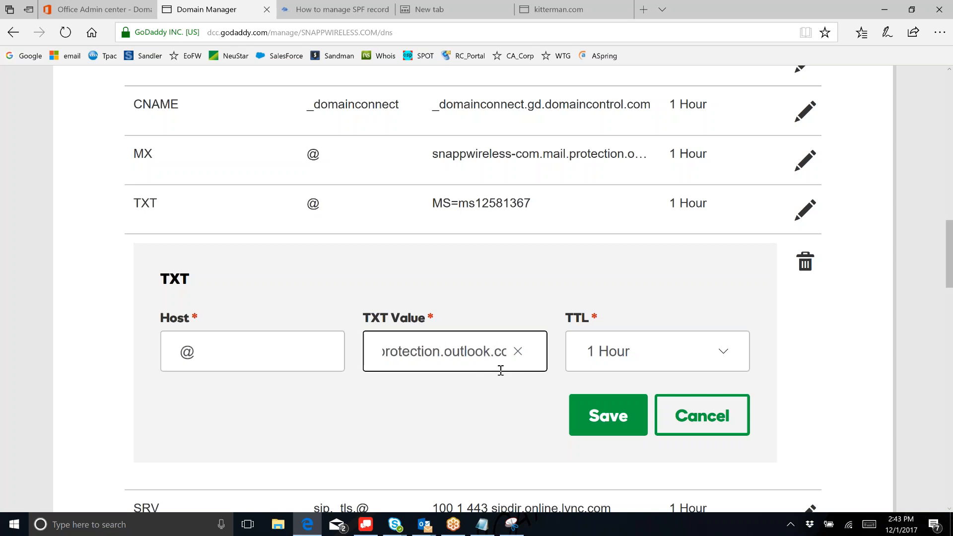
pyautogui.press('Right')
pyautogui.press('Right')
pyautogui.press('Right')
pyautogui.press('Right')
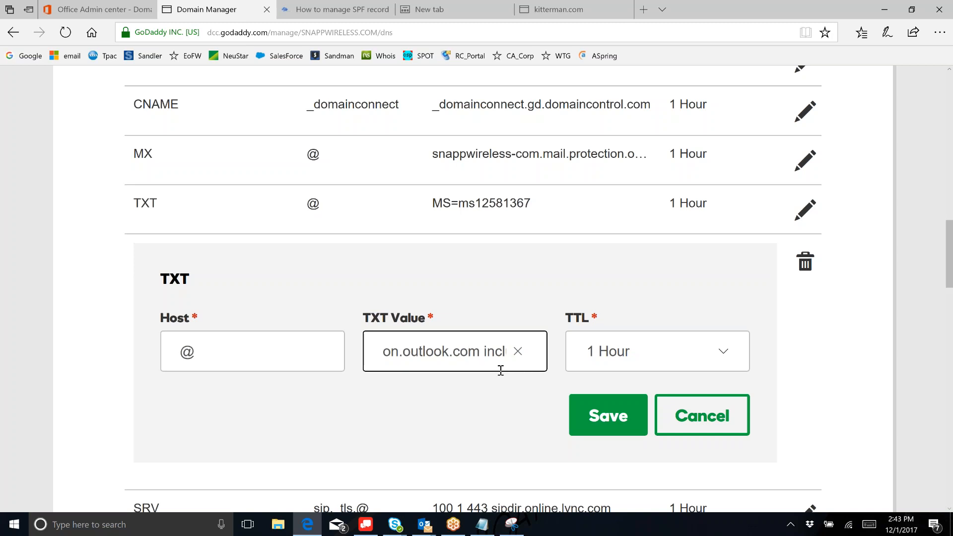
pyautogui.press('Right')
pyautogui.press('Right')
pyautogui.press('Right')
pyautogui.press('Right')
pyautogui.press('Right')
pyautogui.press('Right')
pyautogui.press('Right')
pyautogui.press('Right')
pyautogui.press('Right')
pyautogui.press('Right')
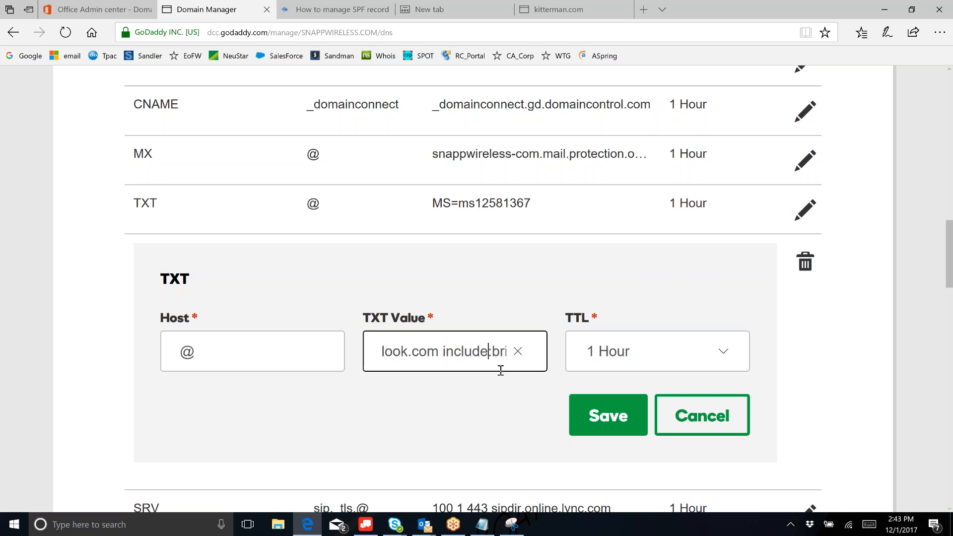
pyautogui.press('Right')
pyautogui.press('Right')
pyautogui.press('Right')
pyautogui.press('Right')
pyautogui.press('Right')
pyautogui.press('Right')
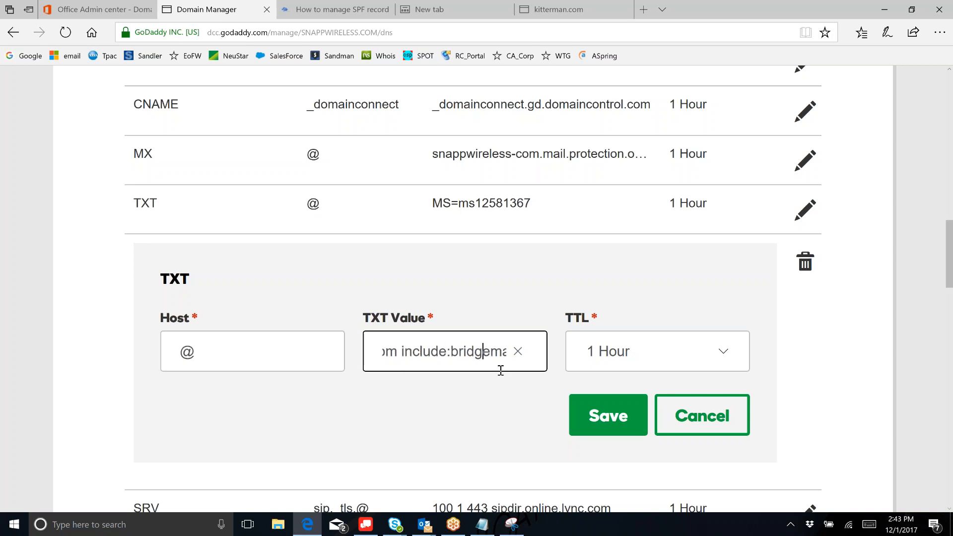
pyautogui.press('Right')
pyautogui.press('Right')
pyautogui.press('Right')
pyautogui.press('Right')
pyautogui.press('Right')
pyautogui.press('Right')
pyautogui.press('Right')
pyautogui.press('Right')
pyautogui.press('Right')
pyautogui.press('Right')
pyautogui.press('Right')
pyautogui.press('Right')
pyautogui.press('Right')
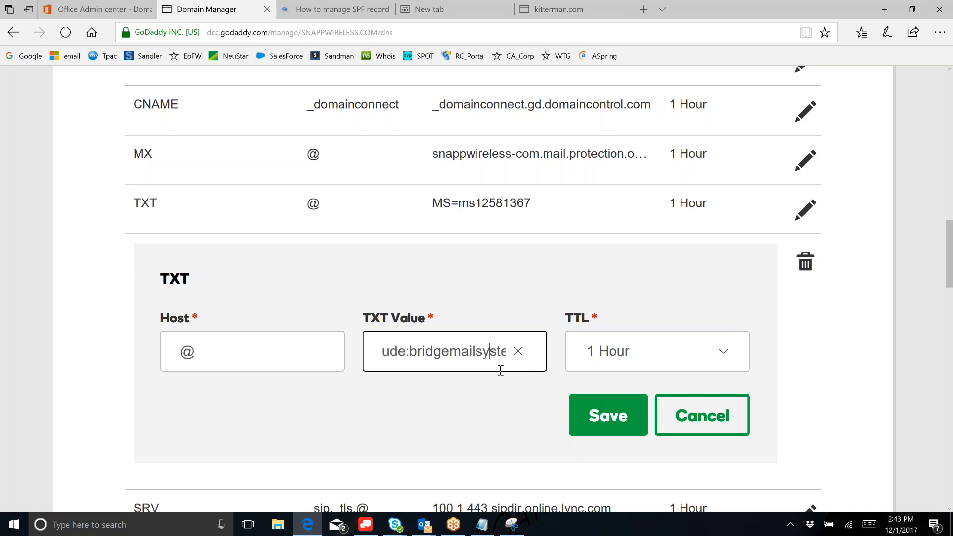
pyautogui.press('Right')
pyautogui.press('Right')
pyautogui.press('Right')
pyautogui.press('Right')
pyautogui.press('Right')
pyautogui.press('Right')
pyautogui.press('Right')
pyautogui.press('Right')
pyautogui.press('Right')
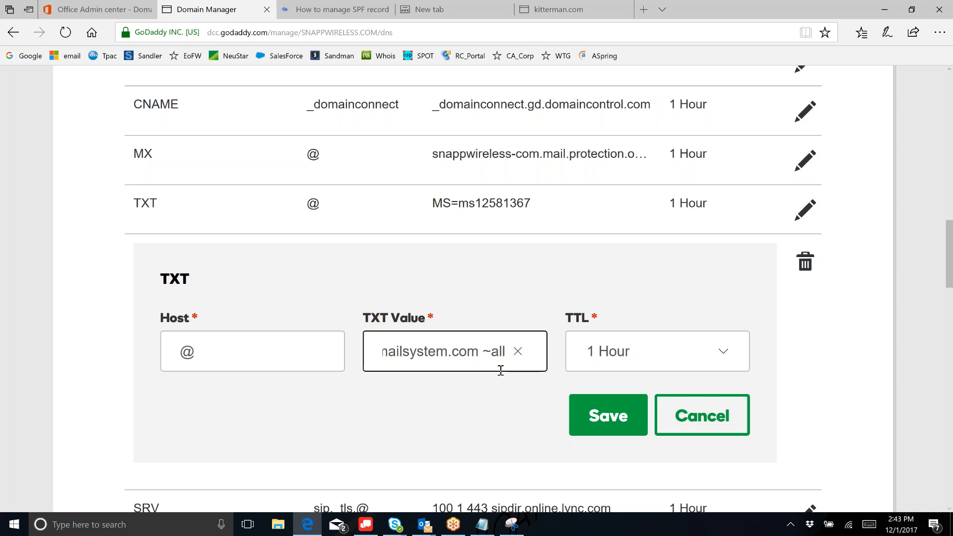
# - Save the snappwireless.com SPF TXT record and confirm its 12/1/2017 2:43 PM last update
pyautogui.click(589, 422)
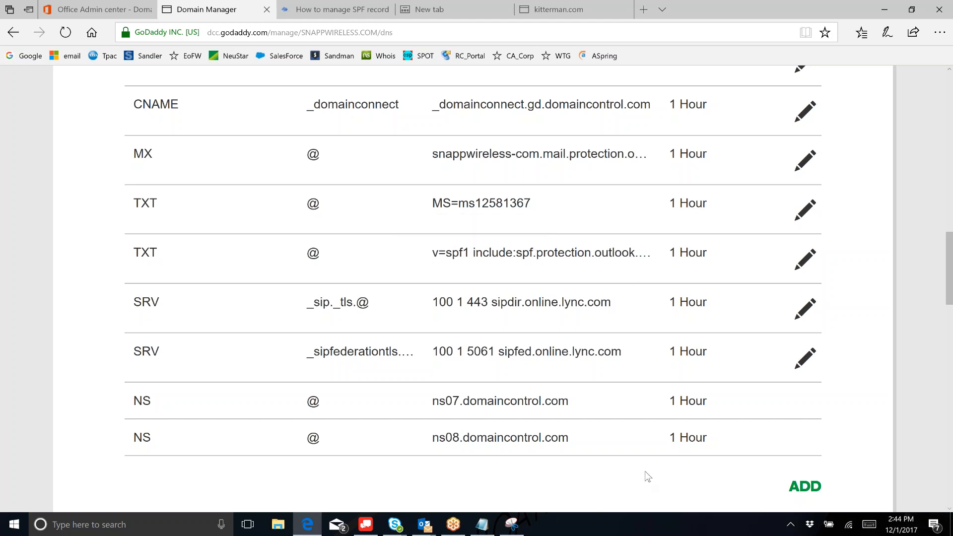
pyautogui.scroll(-1, 645, 476)
pyautogui.scroll(-2, 644, 472)
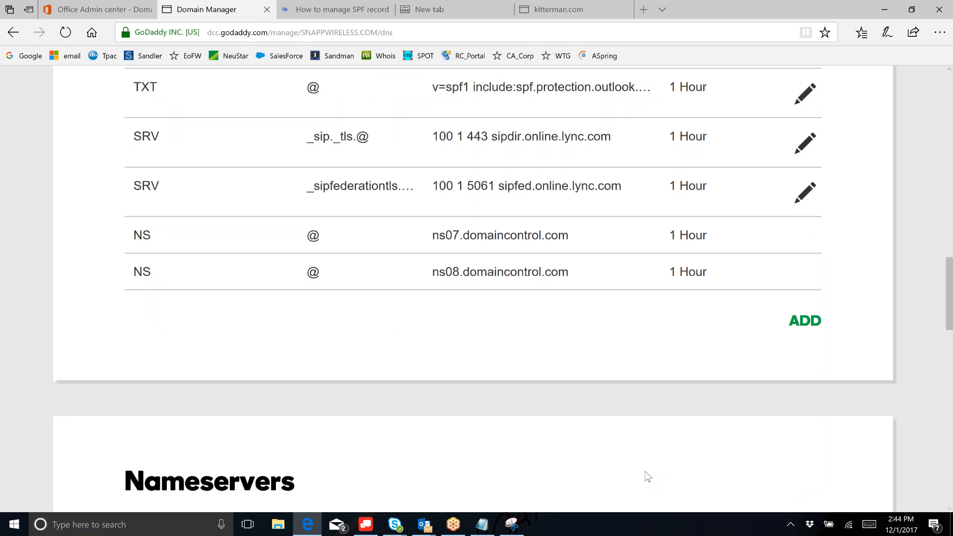
pyautogui.scroll(3, 645, 471)
pyautogui.scroll(7, 647, 474)
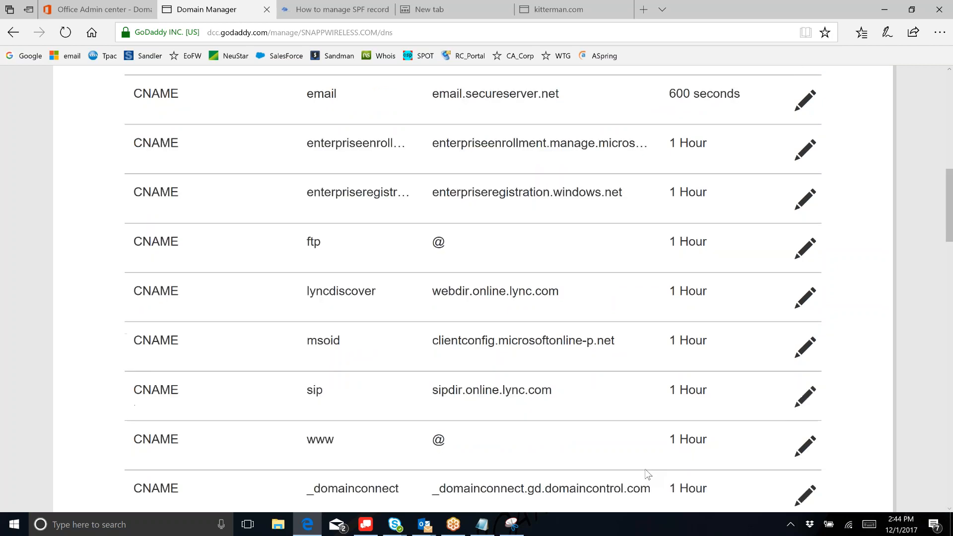
pyautogui.scroll(7, 648, 474)
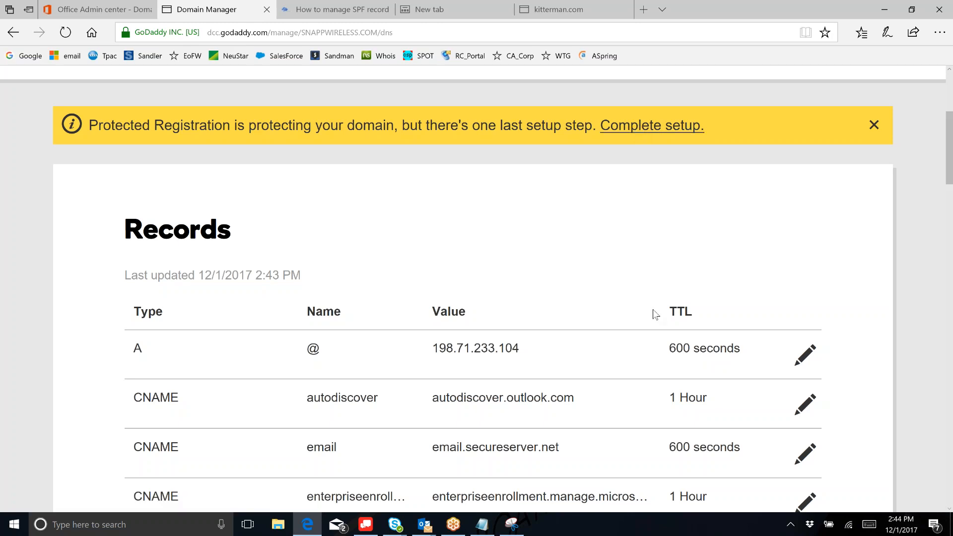
pyautogui.scroll(2, 653, 310)
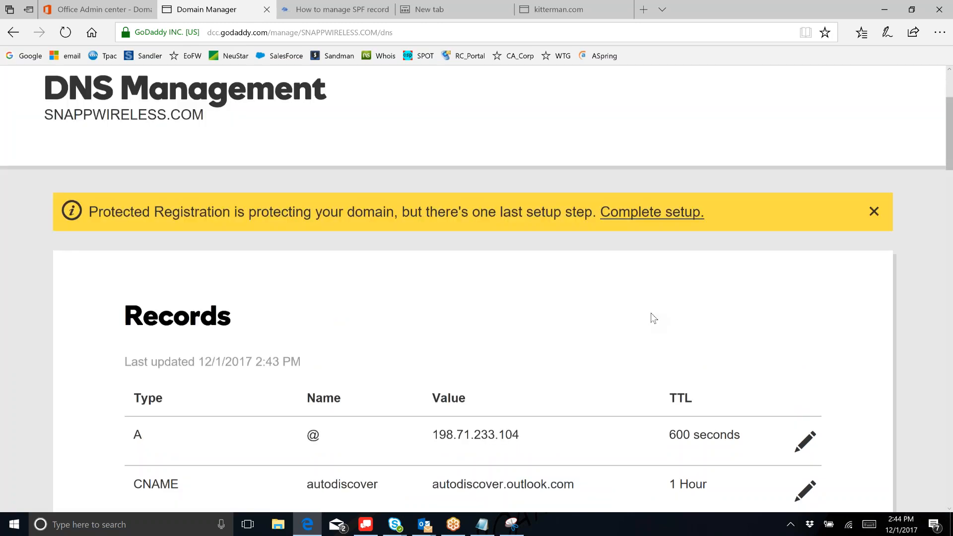
# - Follow the Protected Registration 'Complete setup.' link and browse the snappwireless.com Domain Settings page
pyautogui.scroll(2, 650, 313)
pyautogui.click(685, 325)
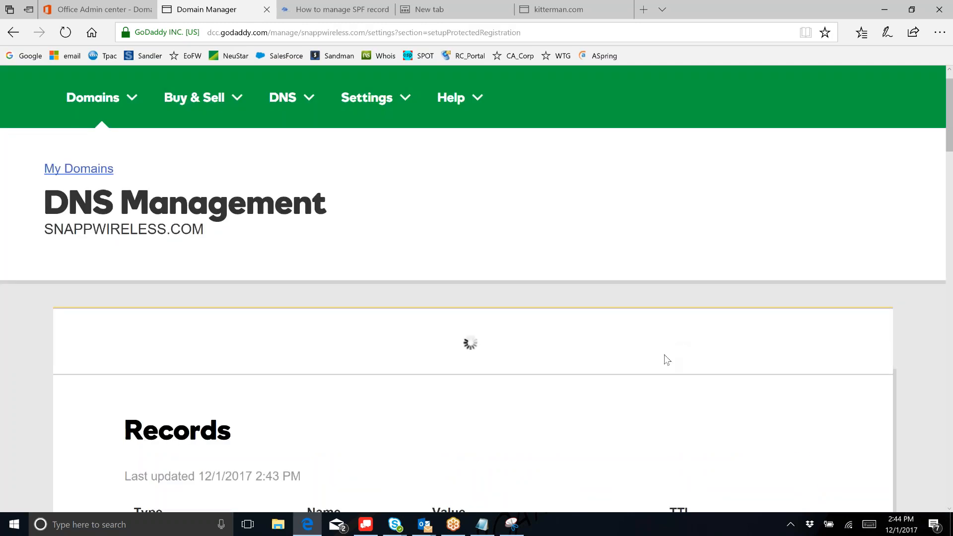
pyautogui.scroll(-1, 663, 355)
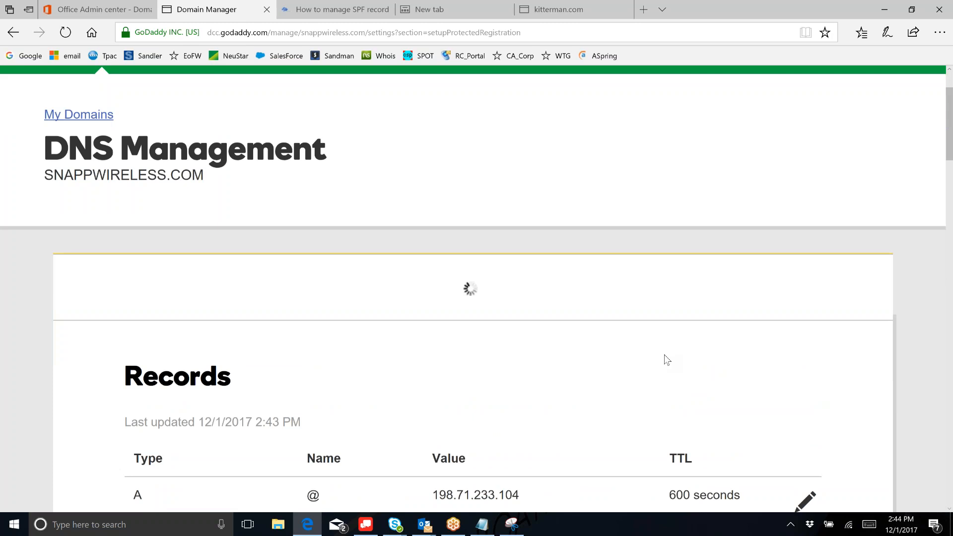
pyautogui.scroll(-4, 665, 356)
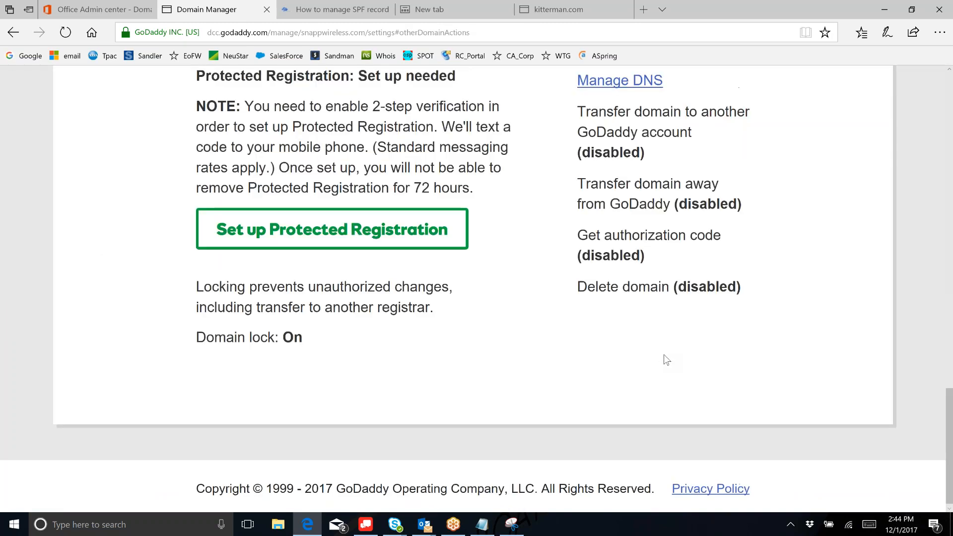
pyautogui.scroll(10, 663, 354)
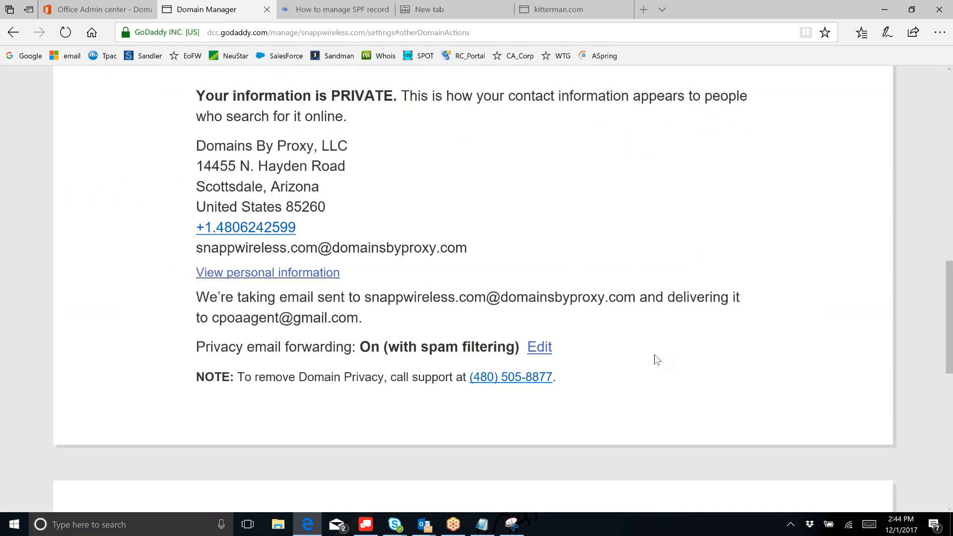
pyautogui.scroll(10, 654, 355)
pyautogui.scroll(-1, 477, 288)
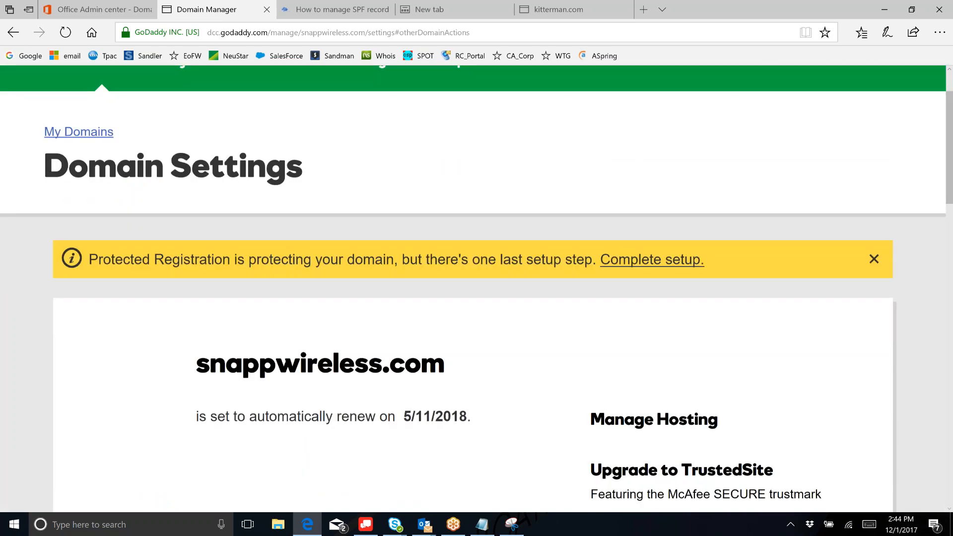
pyautogui.scroll(-1, 649, 323)
pyautogui.scroll(-5, 648, 323)
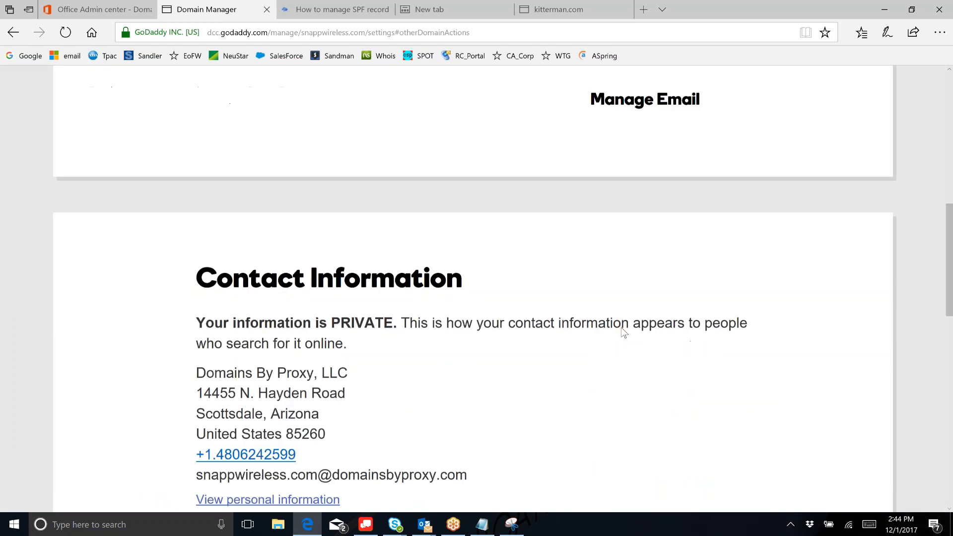
pyautogui.scroll(-2, 624, 332)
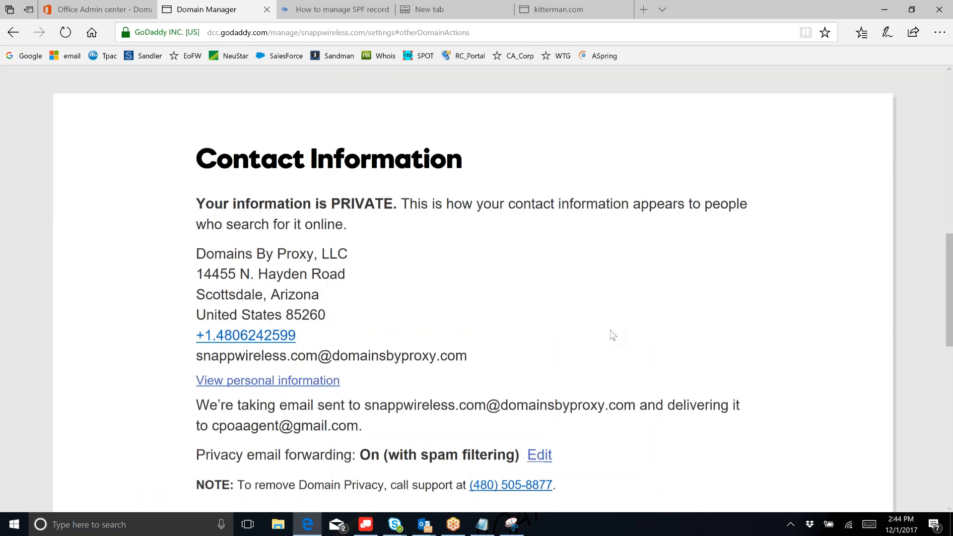
pyautogui.scroll(-6, 613, 335)
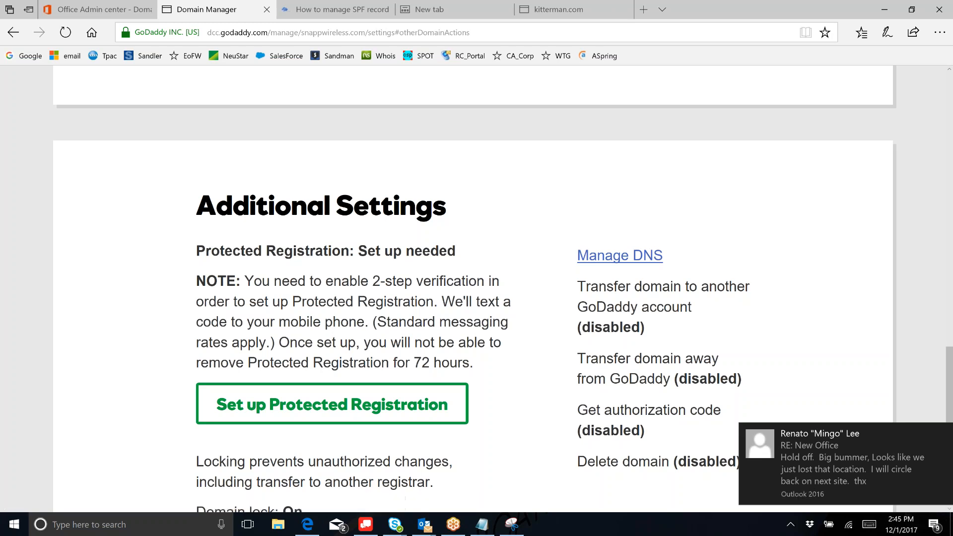
pyautogui.click(943, 435)
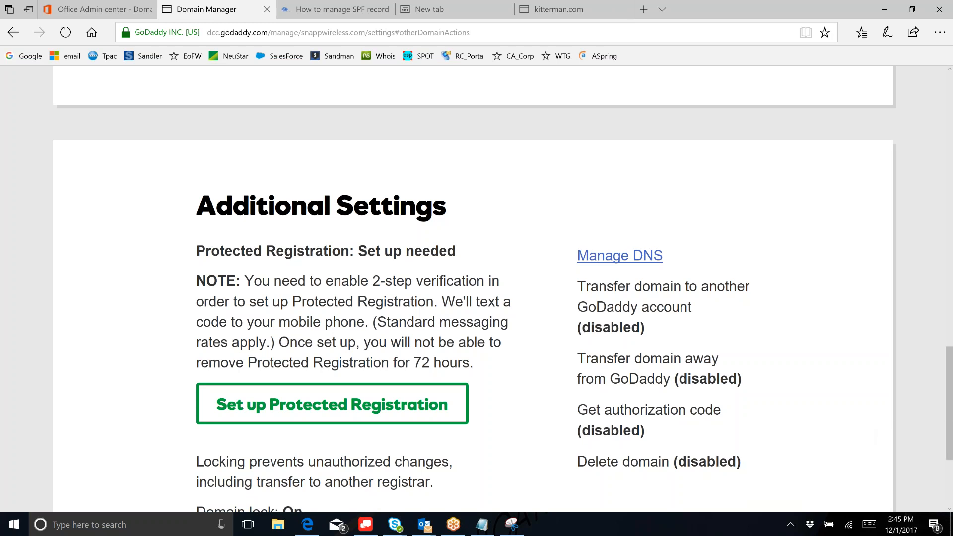